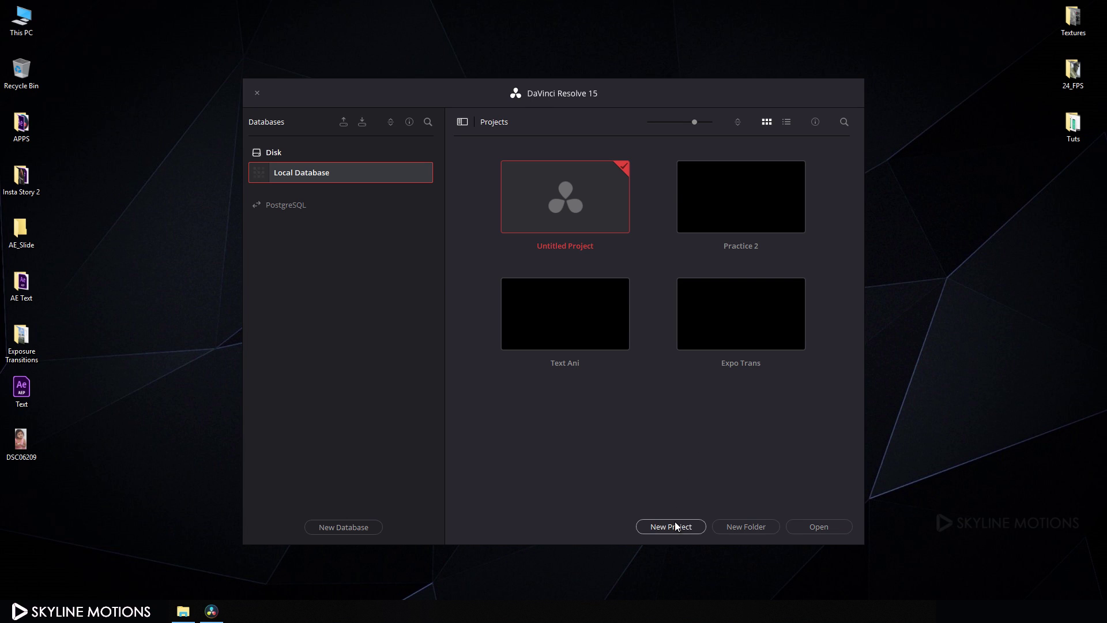
Create a new project named Transitions
click(675, 523)
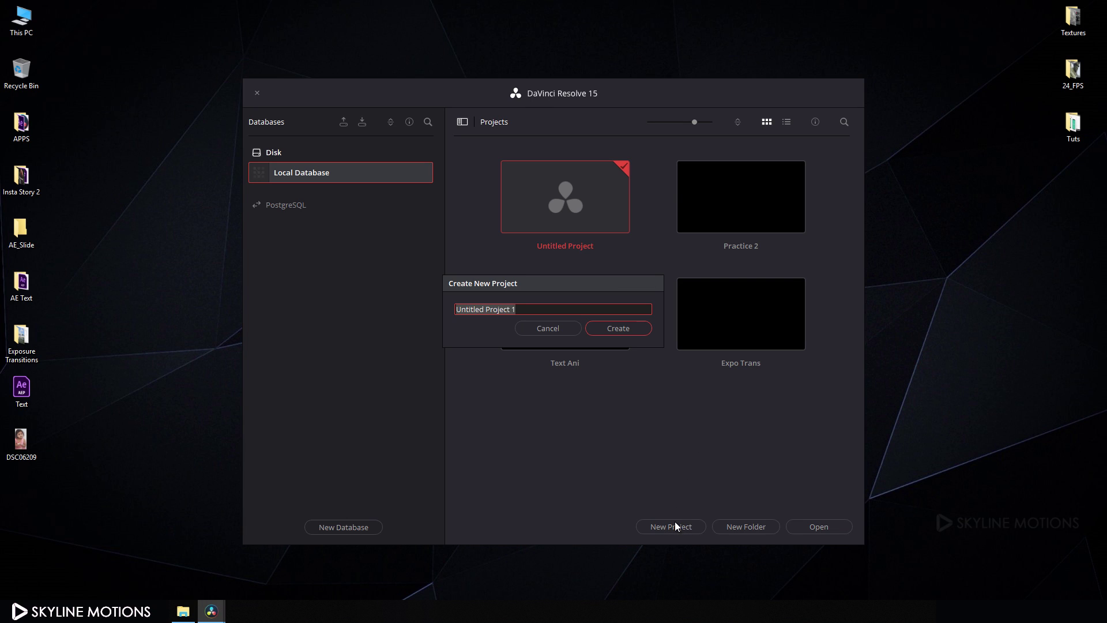
text(Transitions)
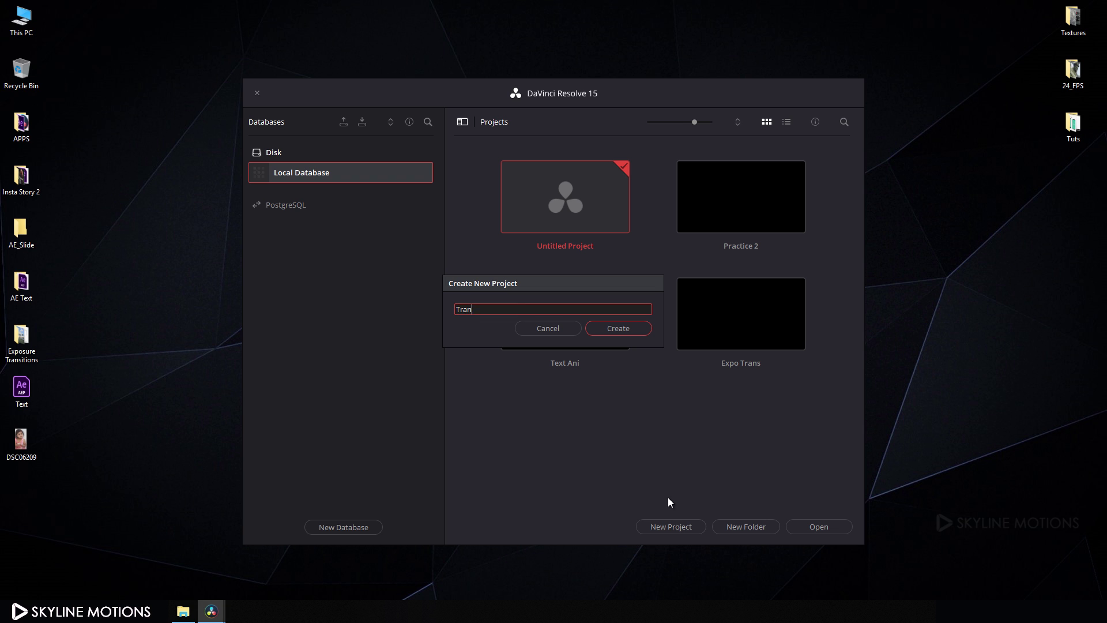
click(631, 331)
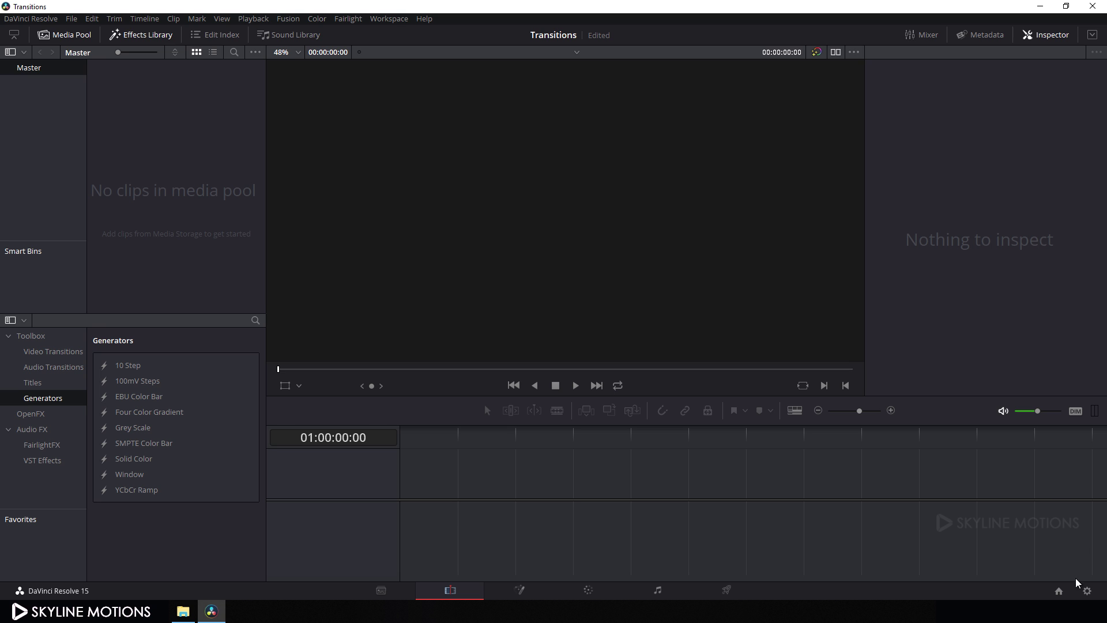
Choose the timeline frame rate in the project's master settings and save them
click(1088, 592)
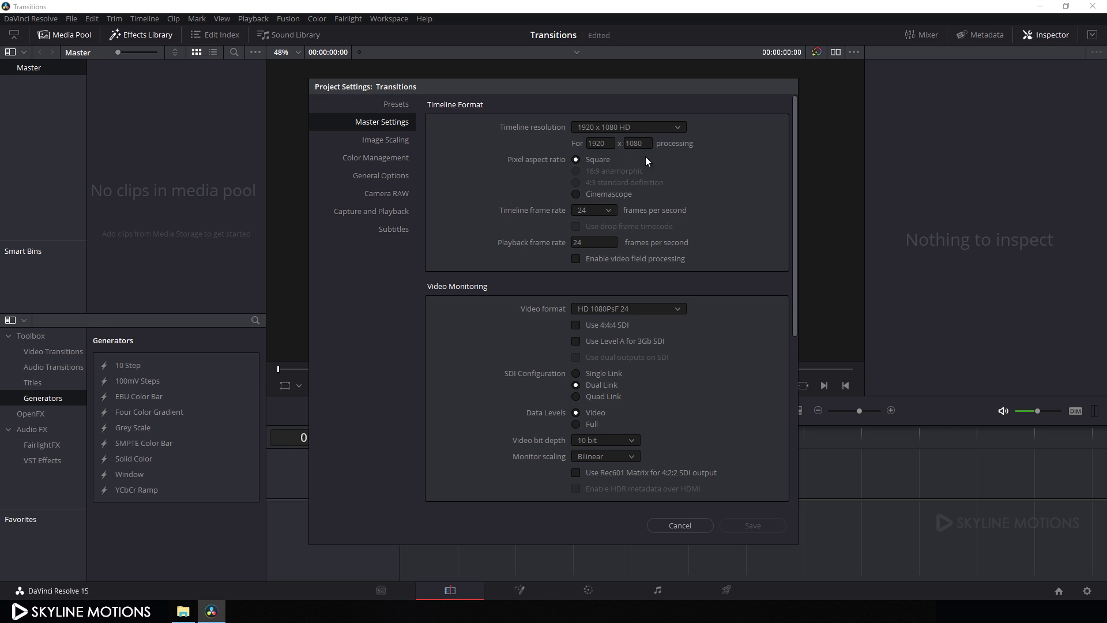
click(607, 211)
click(595, 299)
click(744, 523)
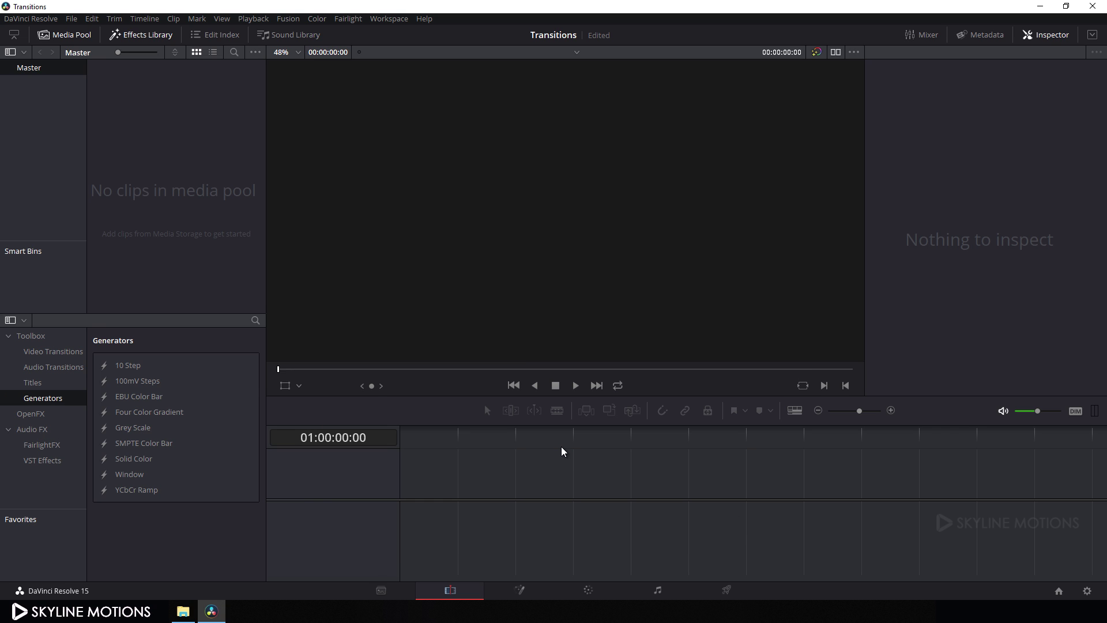
Import the Coastline - 3581 and Cruise Ship - 3713 videos from the Exposure Transitions folder, keeping the project's frame rate
click(183, 611)
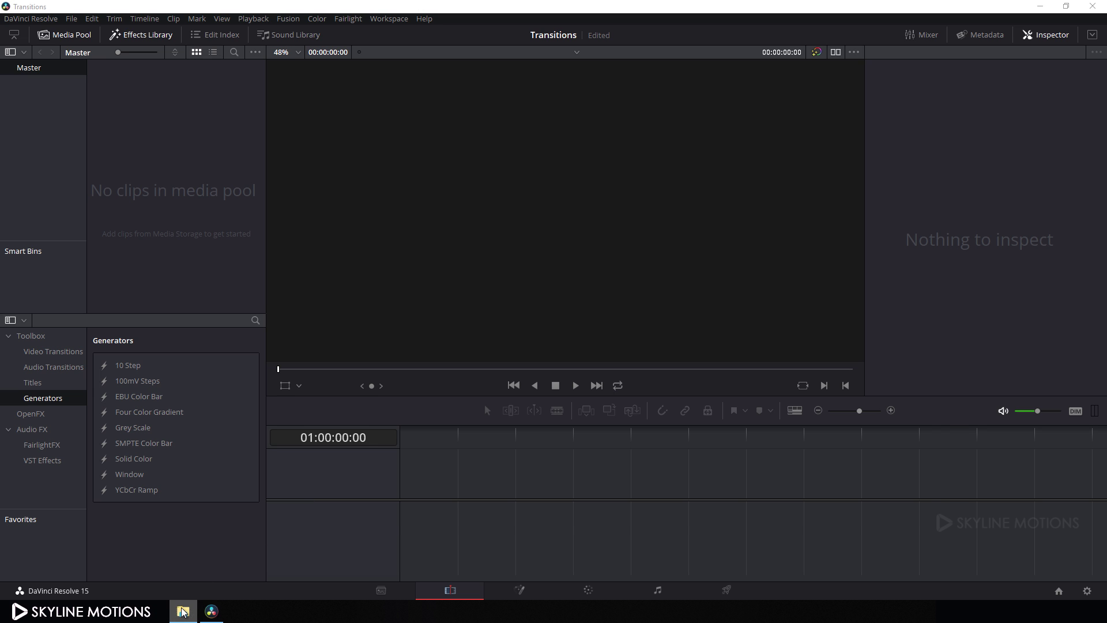
drag(520, 455, 596, 398)
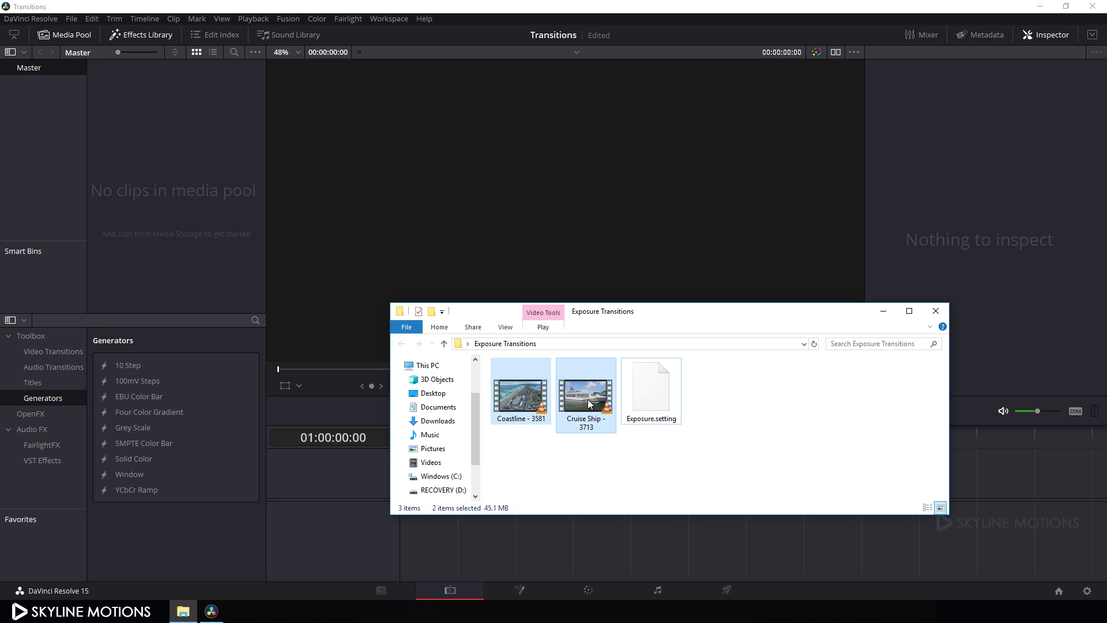
drag(586, 404, 180, 191)
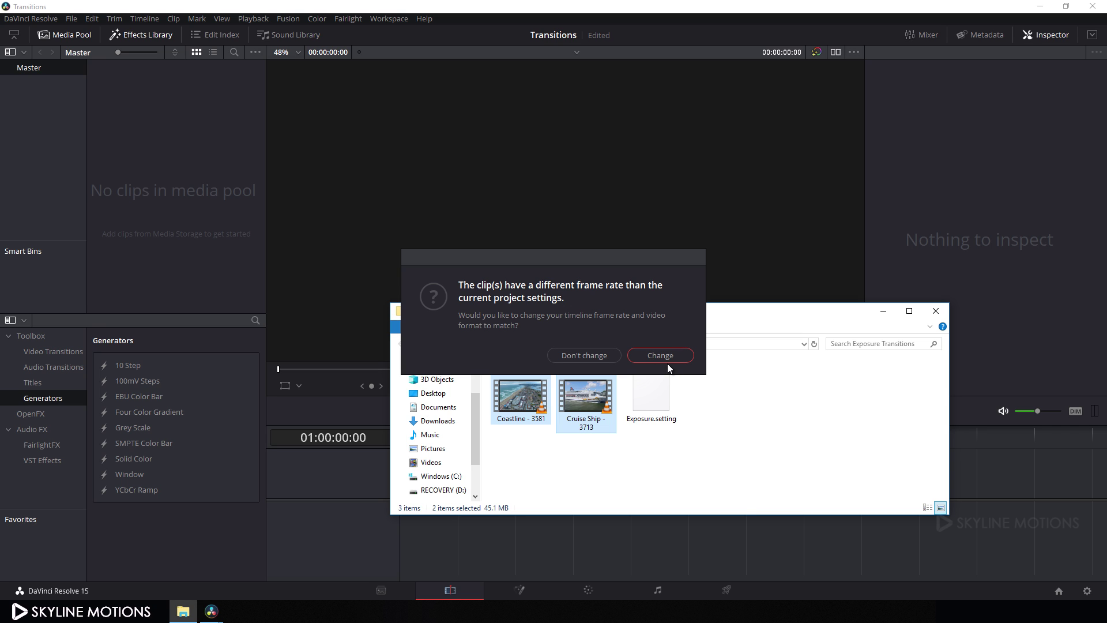
click(584, 355)
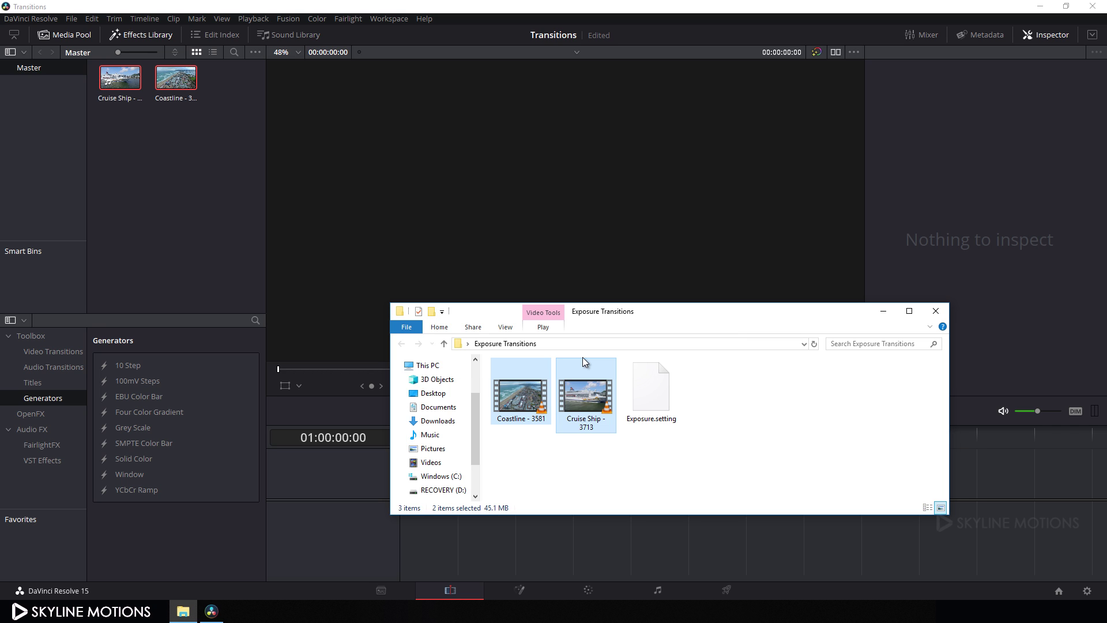
click(883, 311)
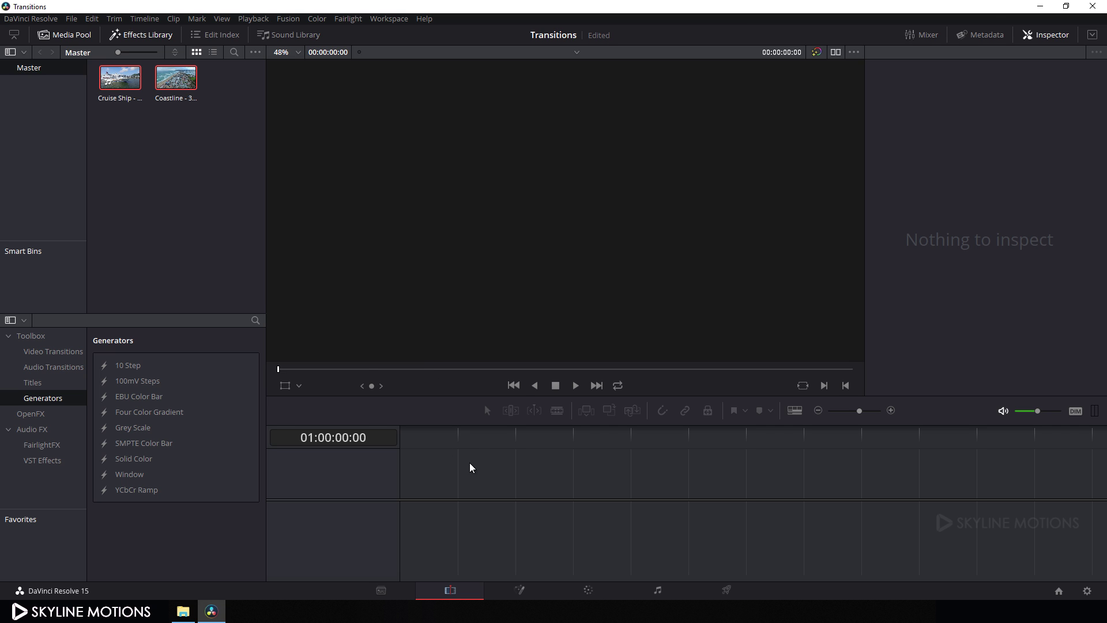
Place the Cruise Ship clip at the start of the timeline and delete its audio
drag(121, 78, 402, 494)
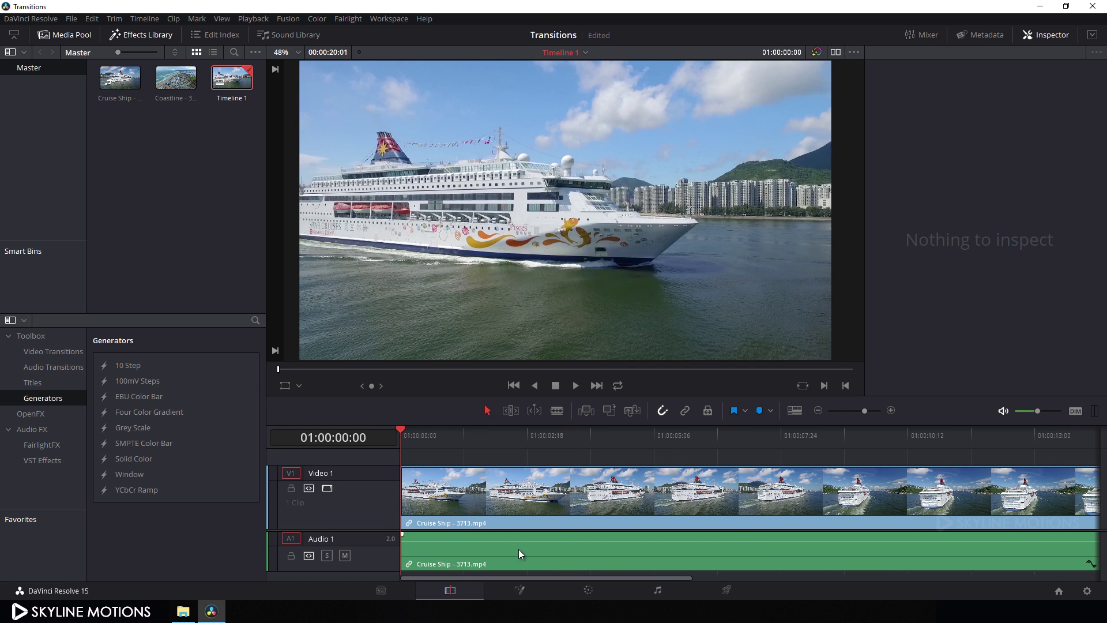
click(538, 551)
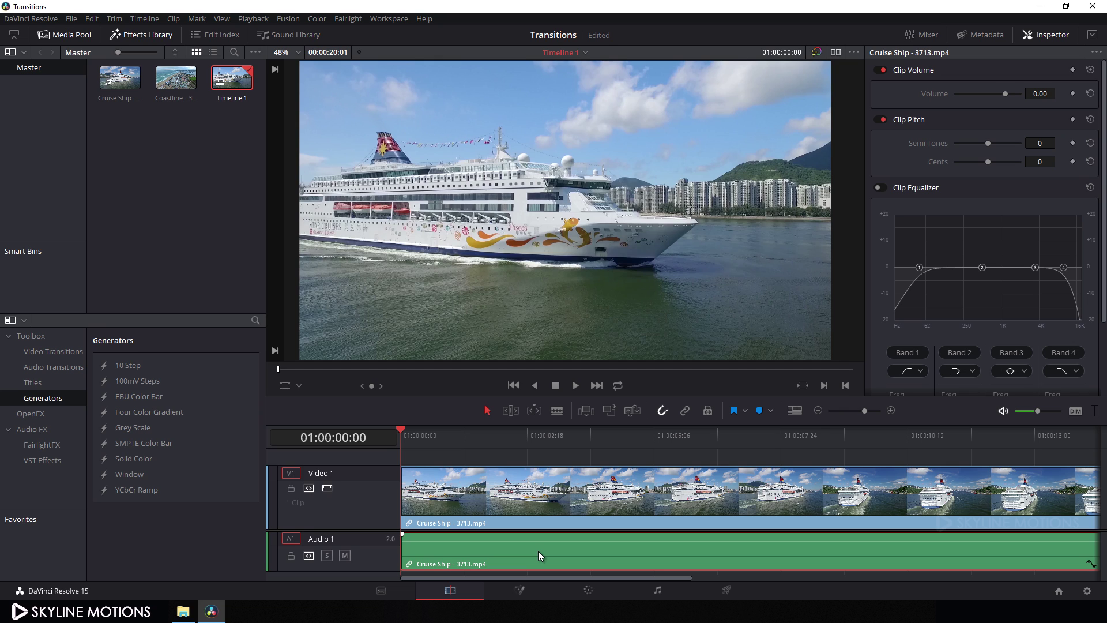
key(Delete)
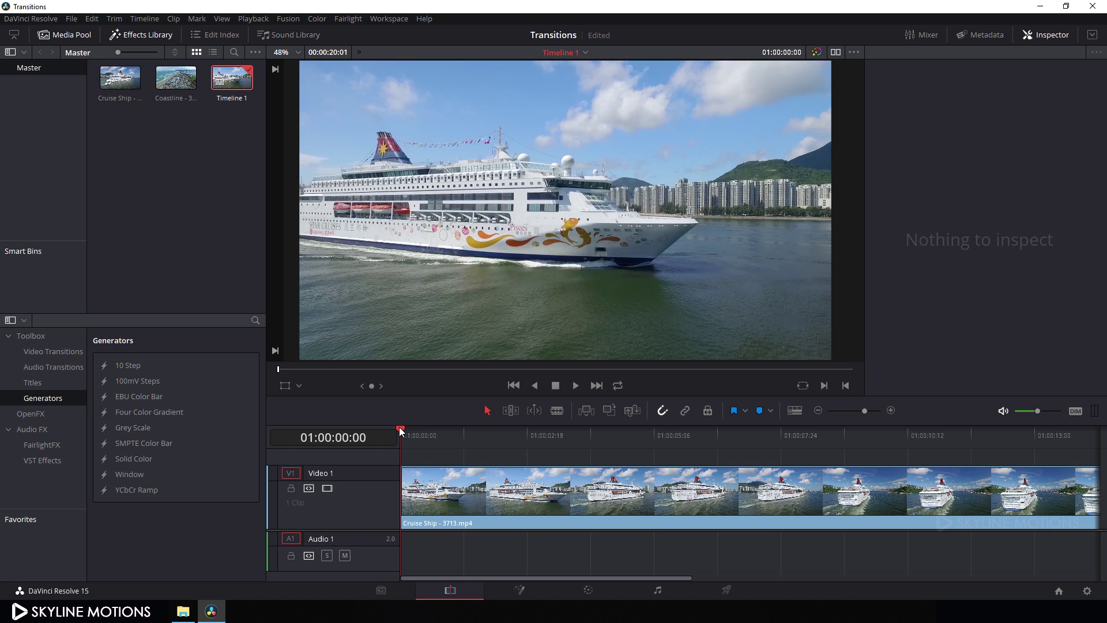
Split the Cruise Ship clip at 01:00:05:00 and delete the part after the cut
drag(401, 428, 646, 451)
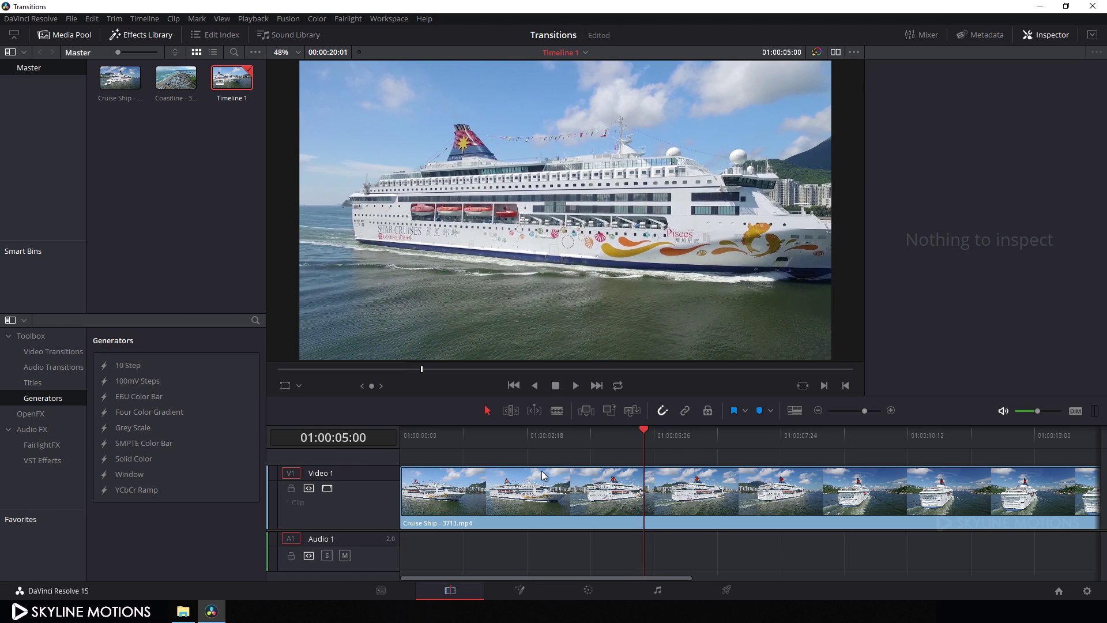
click(556, 411)
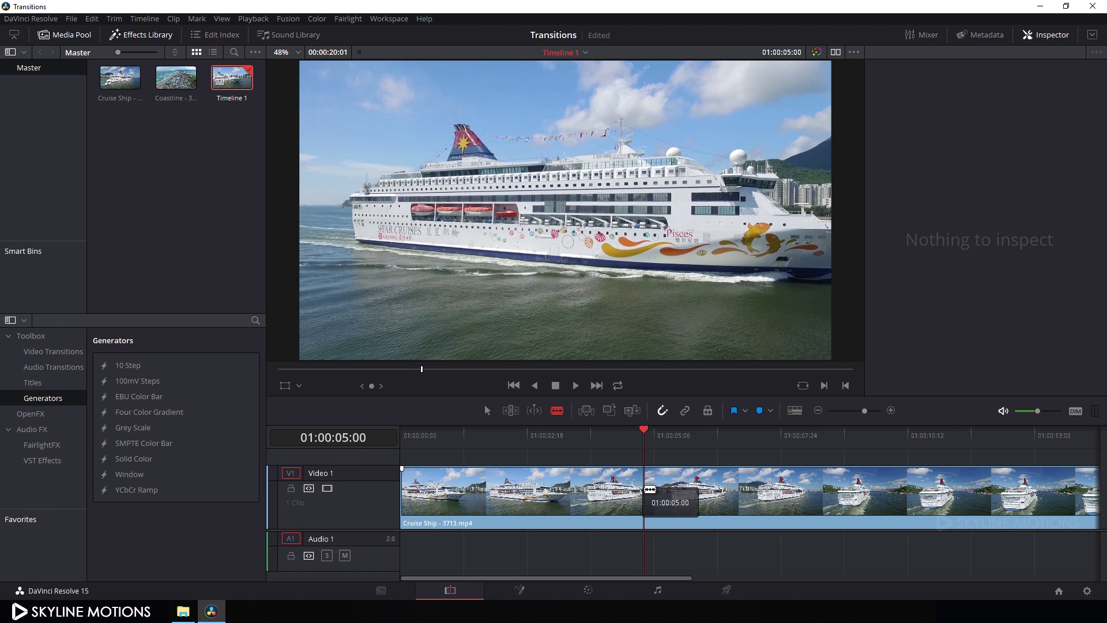
click(644, 489)
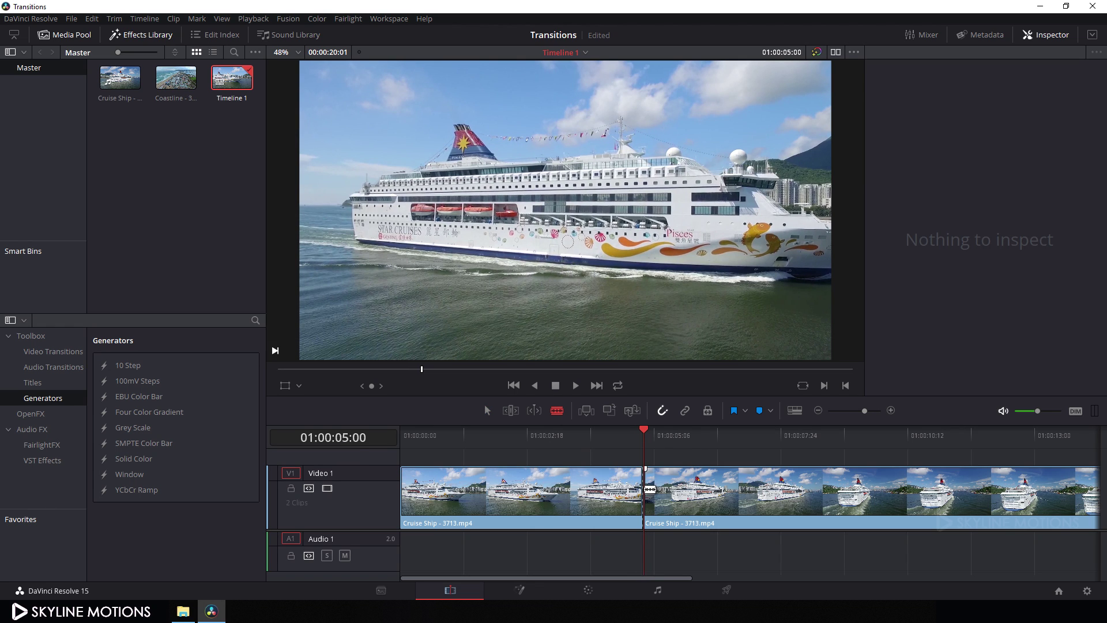
click(488, 410)
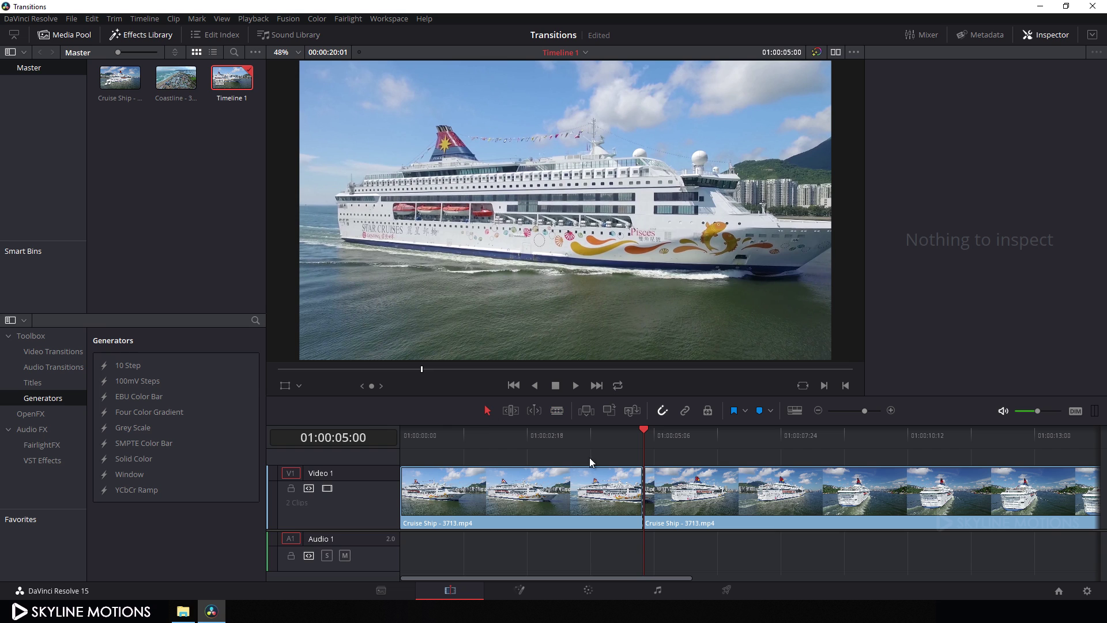
click(728, 503)
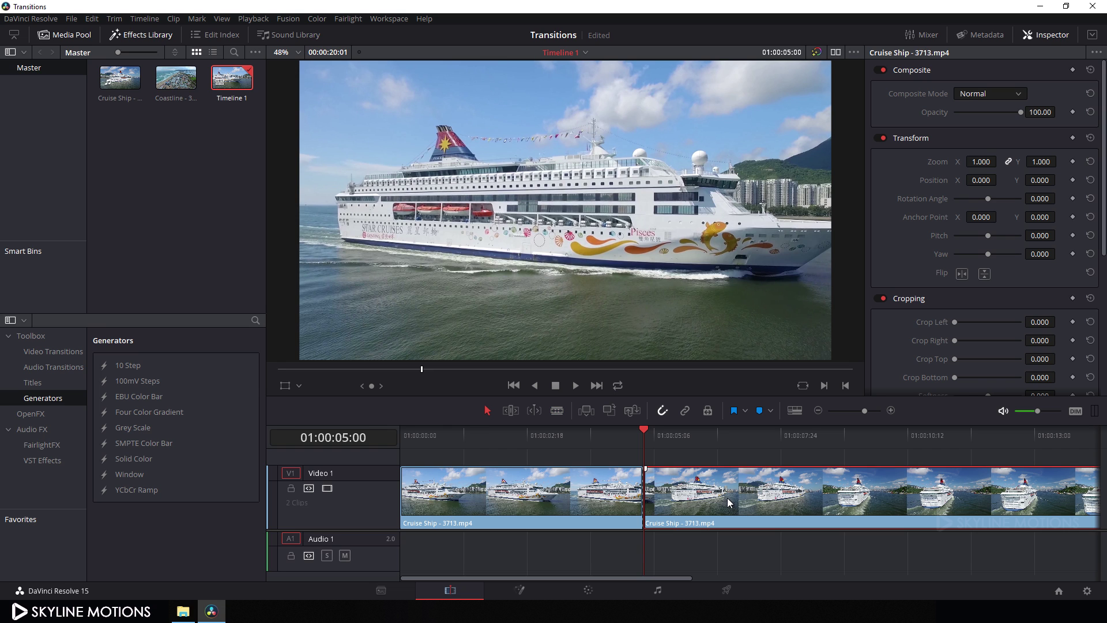
key(Delete)
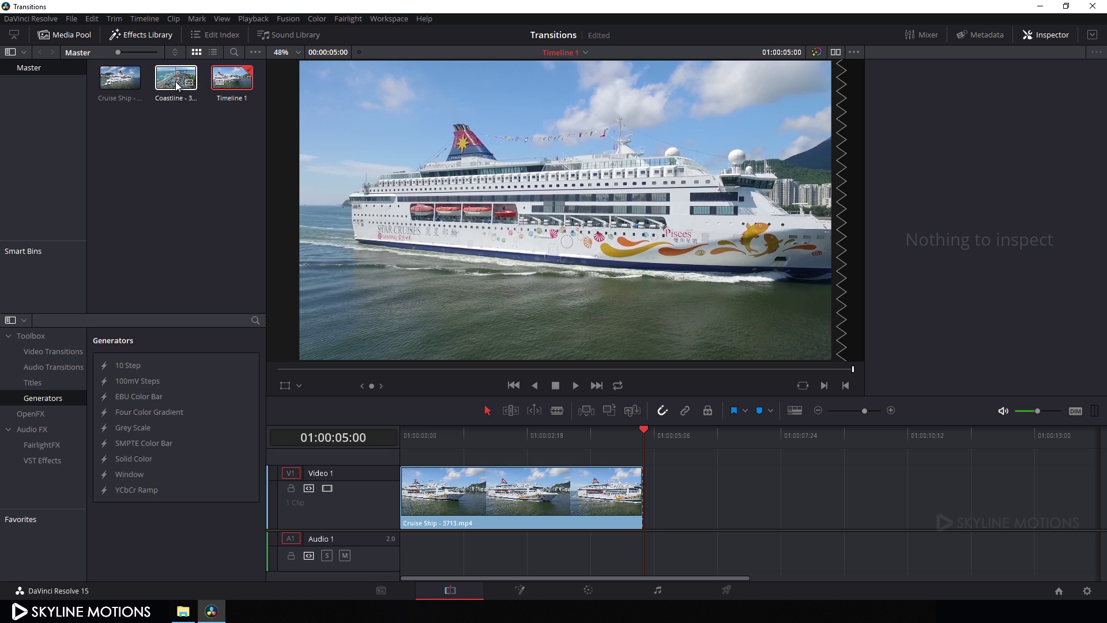
Add the Coastline clip directly after the Cruise Ship clip and cut off everything past 01:00:10:00
drag(174, 85, 649, 521)
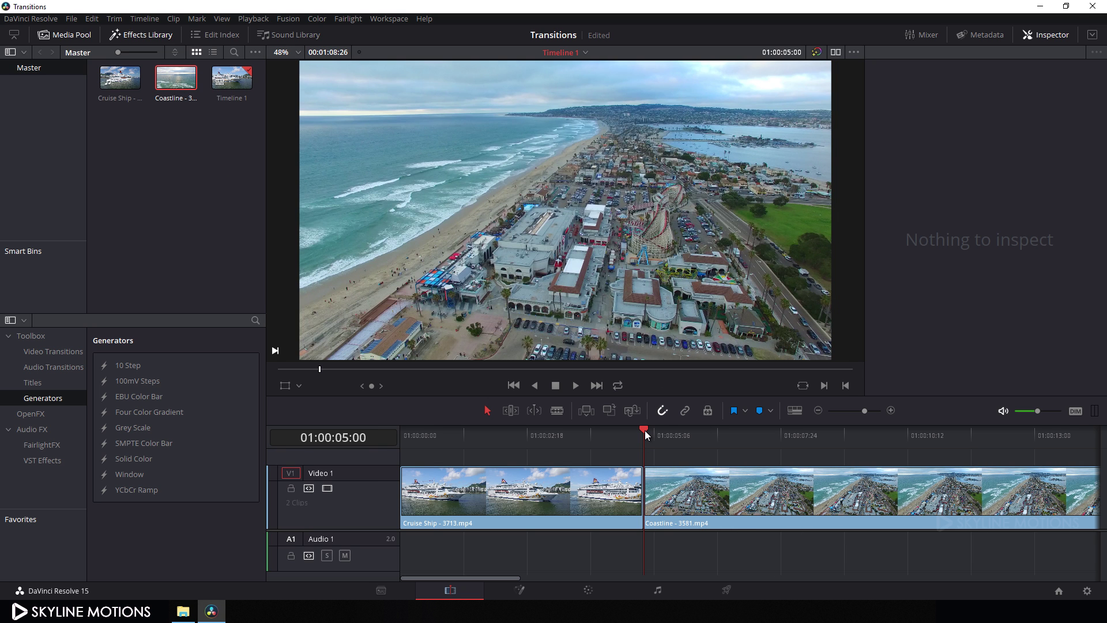
drag(646, 434, 888, 434)
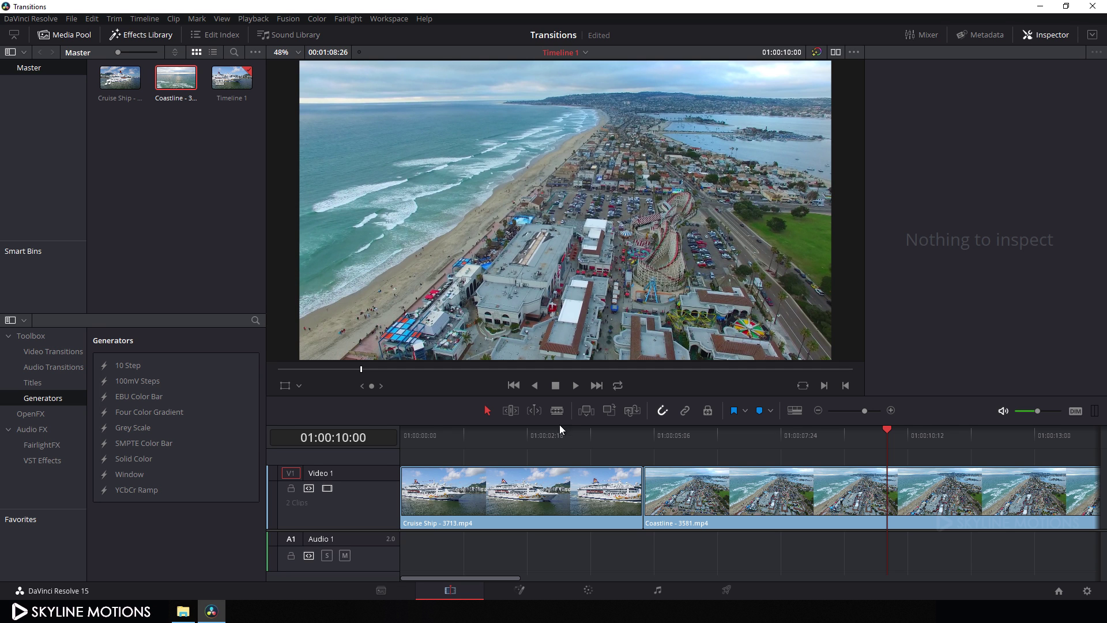
click(557, 410)
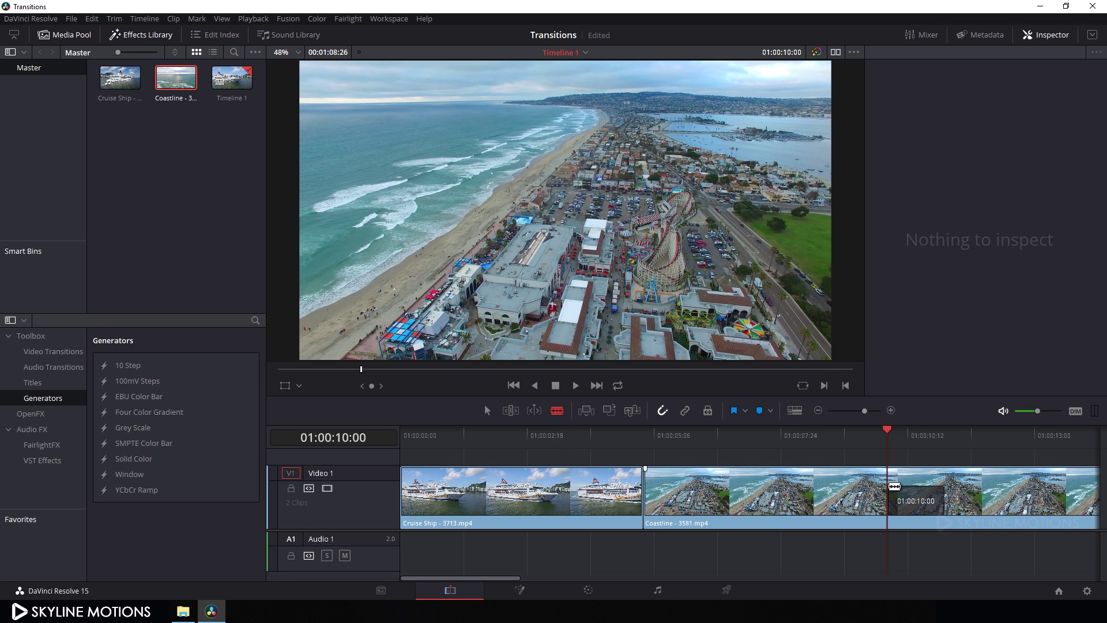
click(894, 487)
click(485, 410)
click(934, 511)
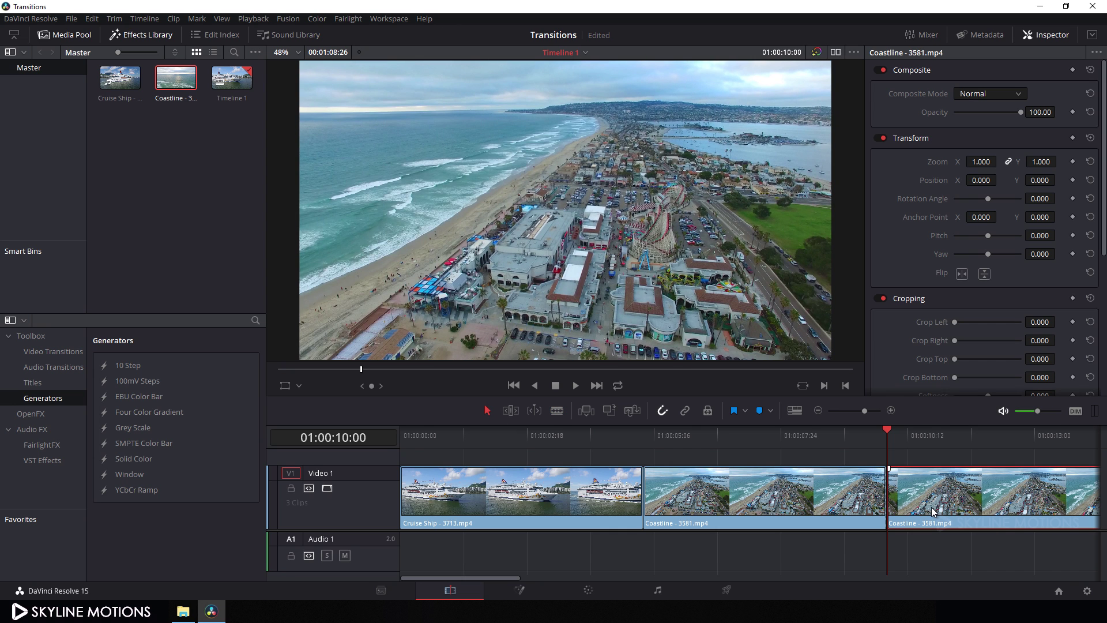
key(Delete)
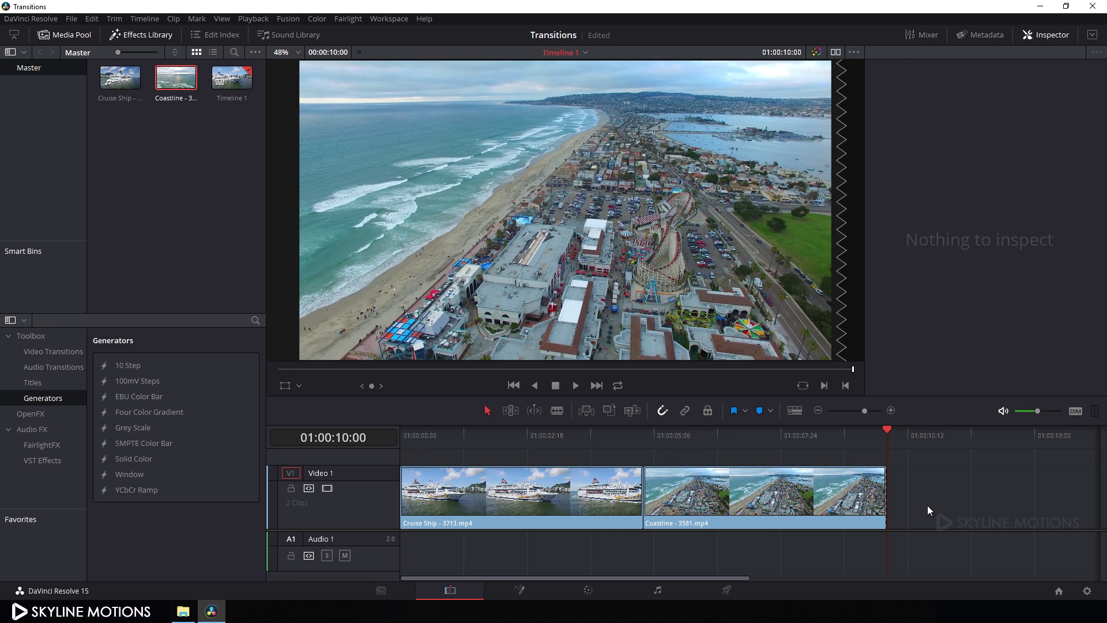
Split the Coastline clip at 01:00:06:00, one second after it starts
drag(756, 438, 648, 435)
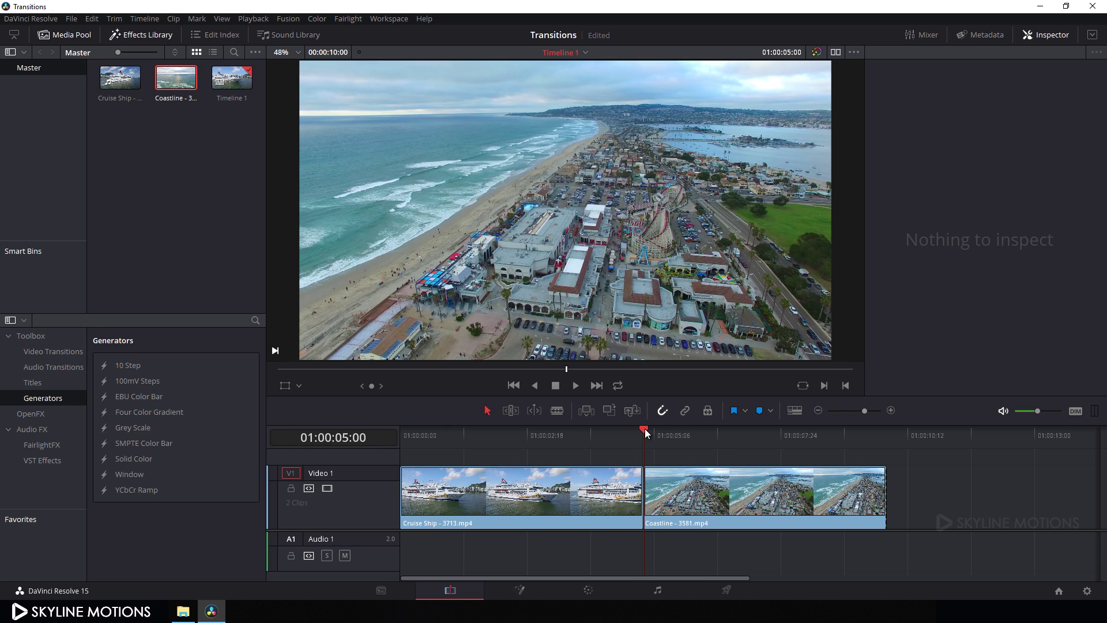
drag(646, 433, 693, 437)
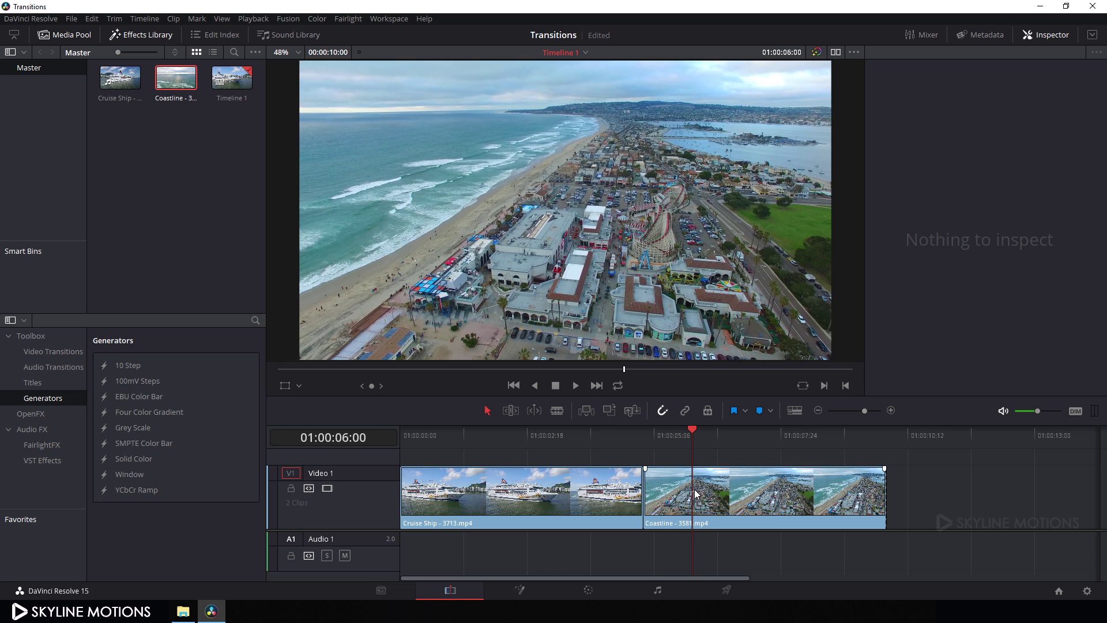
click(558, 411)
click(692, 487)
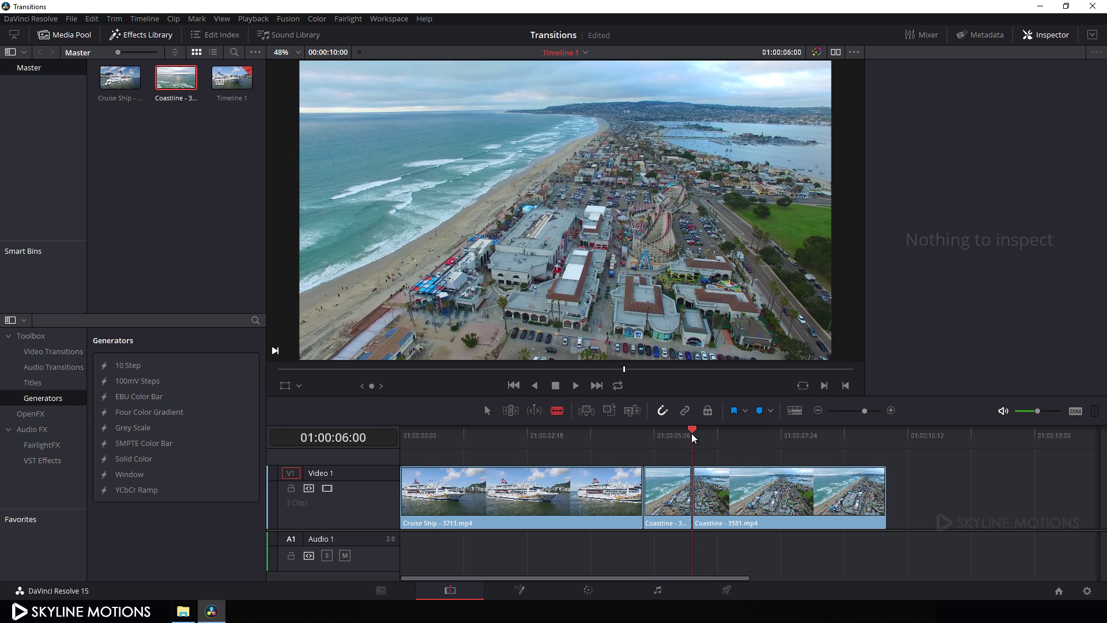
Split the Cruise Ship clip at 01:00:04:00, one second before it ends
click(644, 435)
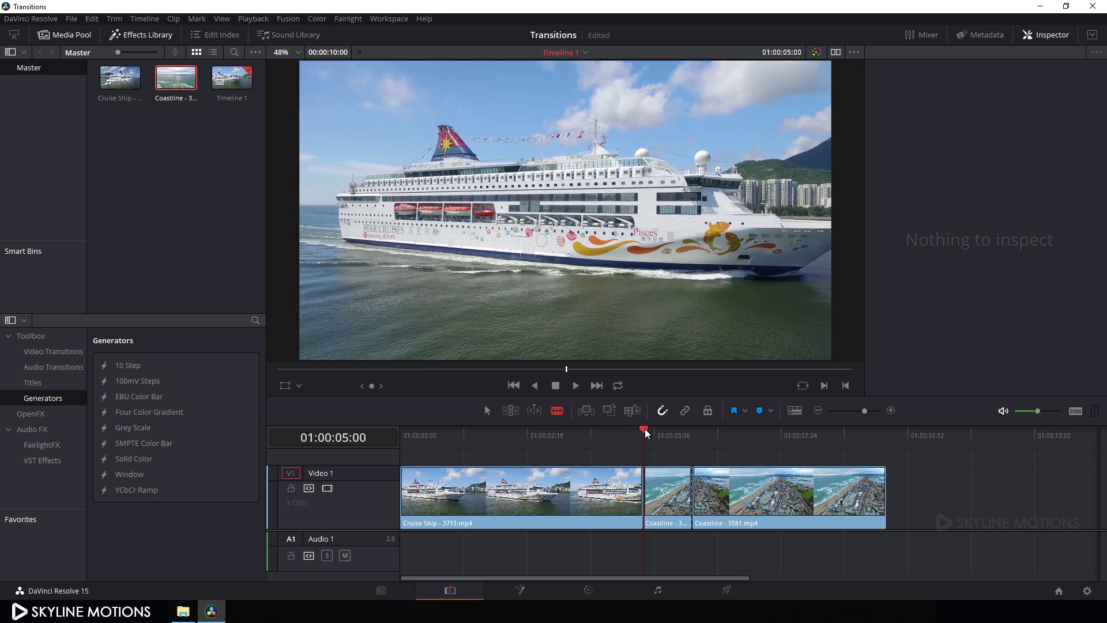
drag(644, 430, 594, 431)
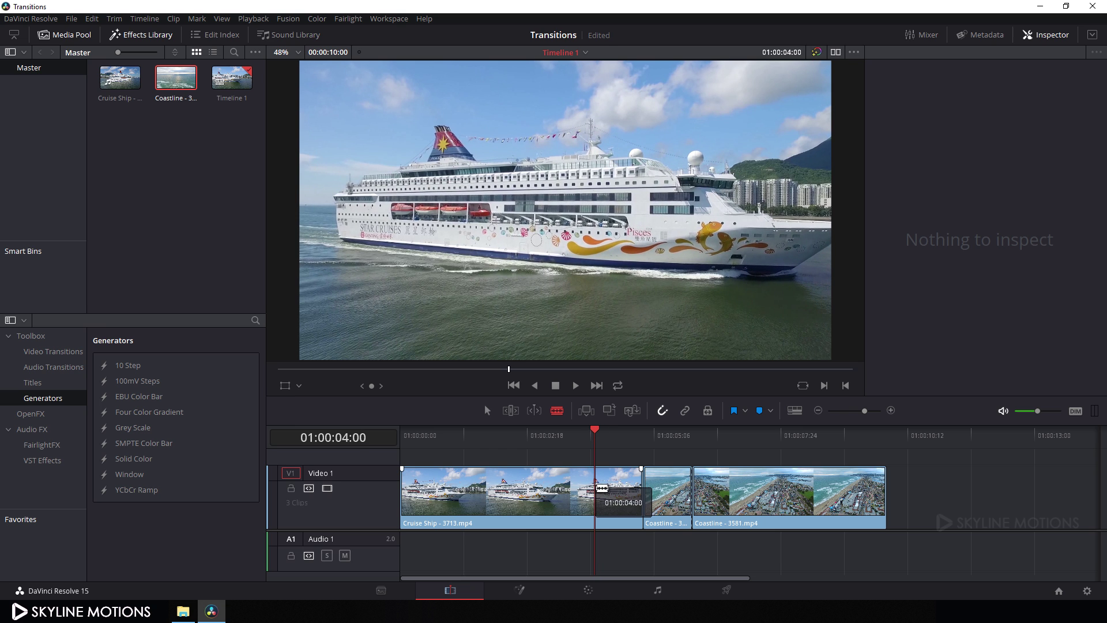
click(596, 487)
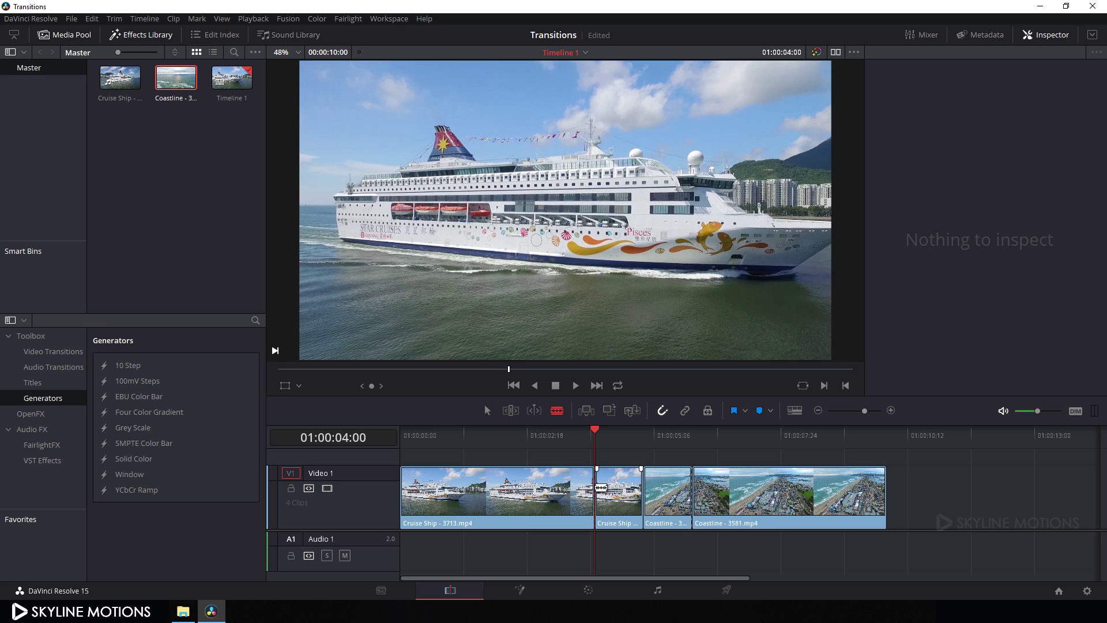
click(486, 410)
Move the one-second Coastline segment to the track above and extend the short Cruise Ship segment beneath it to the next clip
click(661, 499)
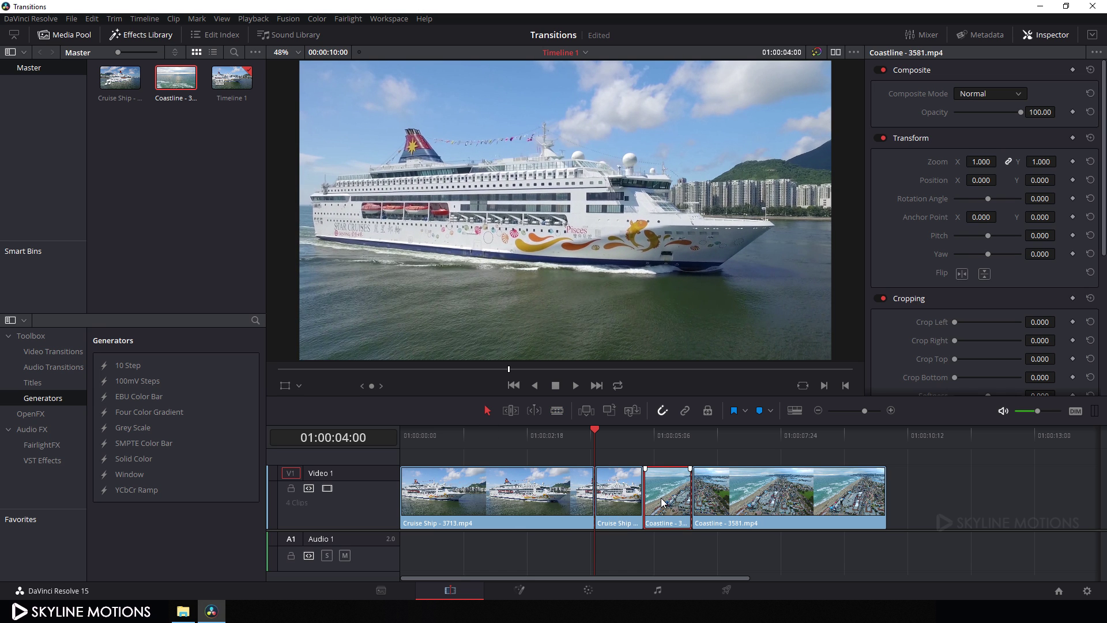
mouse_move(663, 501)
mouse_down()
mouse_move(669, 462)
mouse_move(662, 485)
mouse_up()
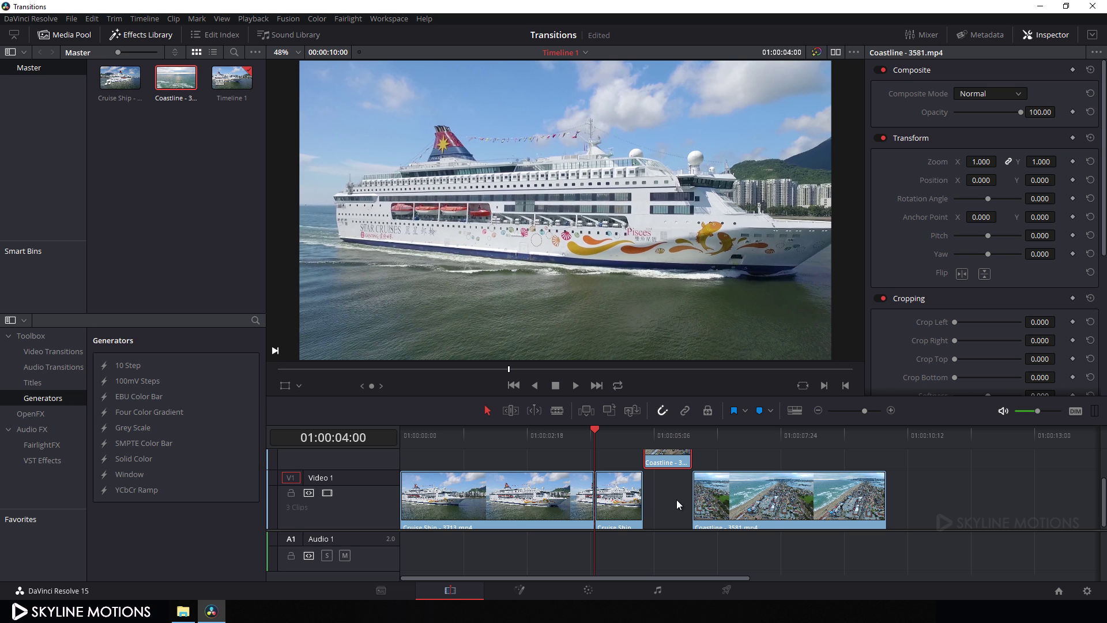
drag(641, 500, 672, 461)
Combine the short Cruise Ship segment and the Coastline segment above it into a new Fusion clip
click(652, 524)
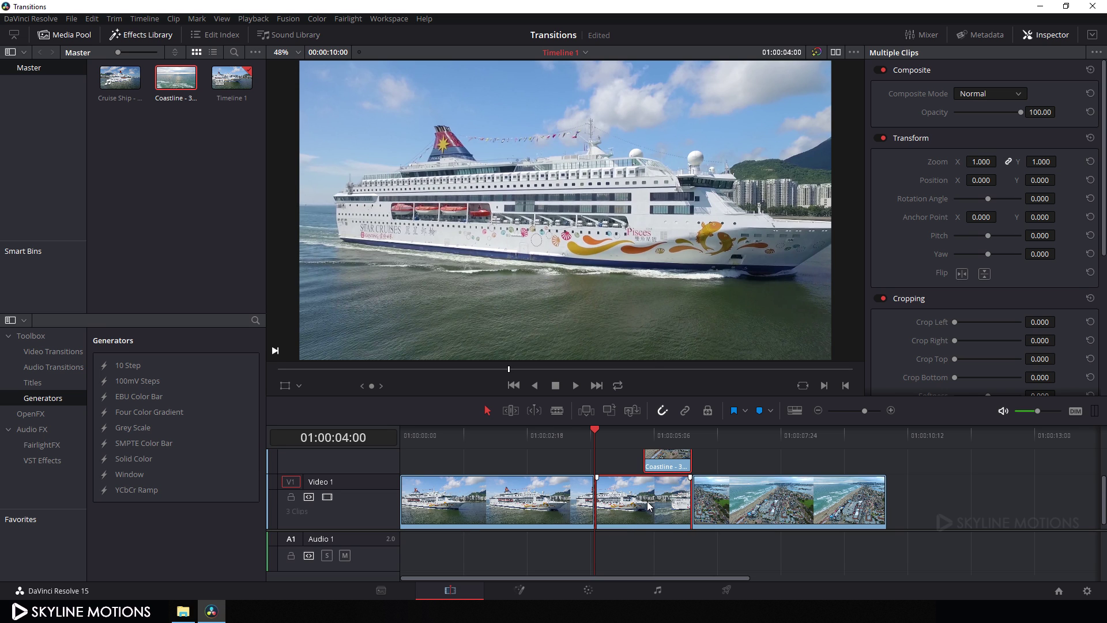
right_click(650, 506)
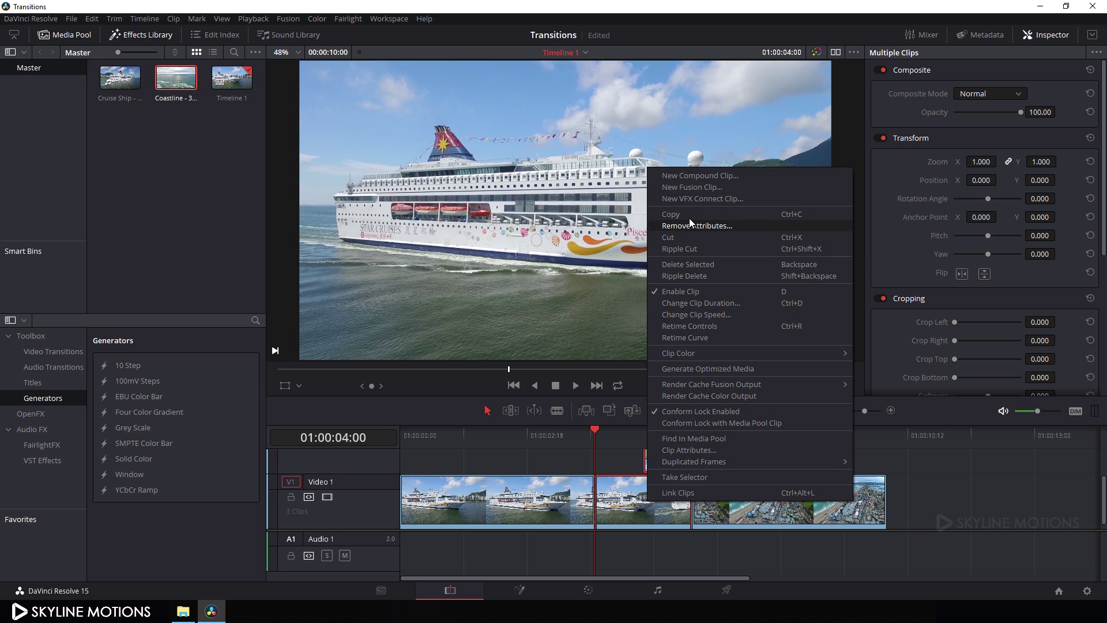
click(707, 194)
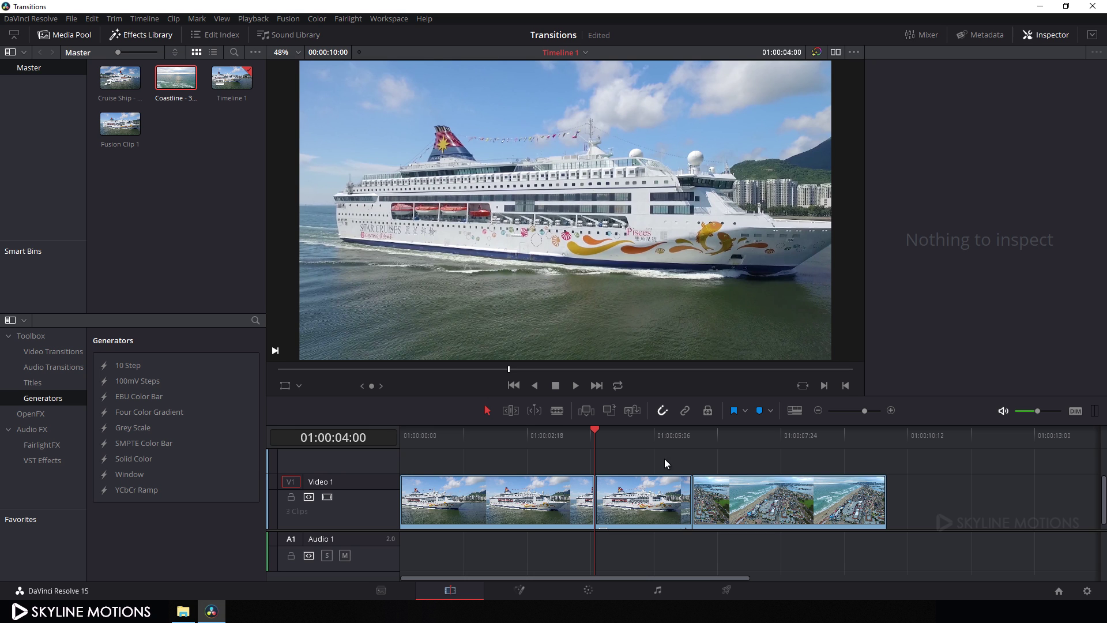
Open the new Fusion clip on the Fusion page, hide the Spline editor, and set up a single enlarged viewer
click(636, 437)
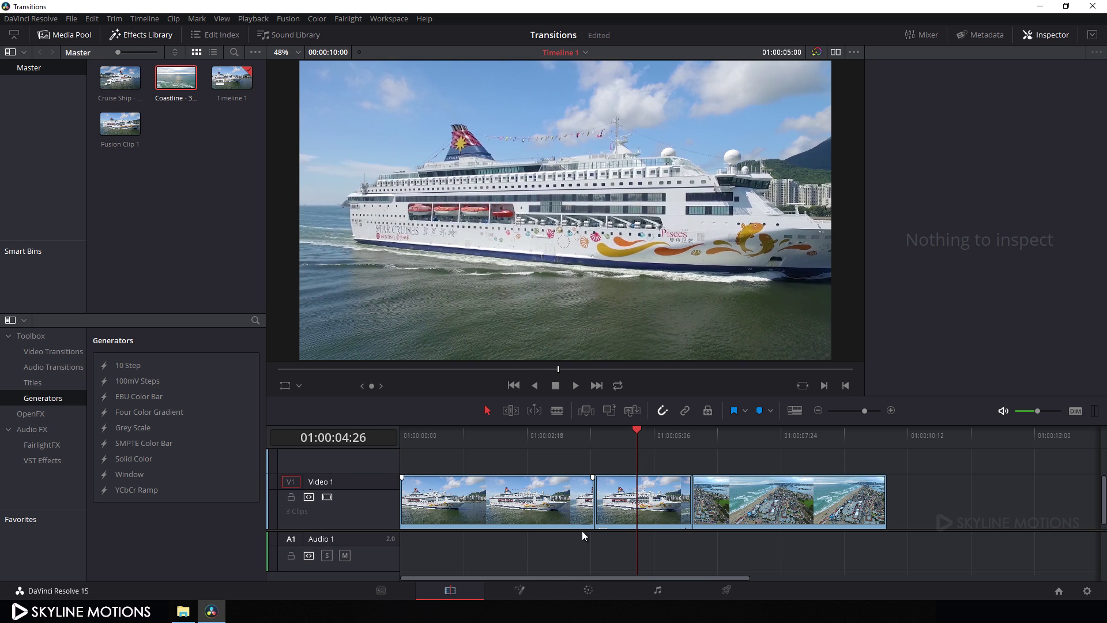
click(524, 592)
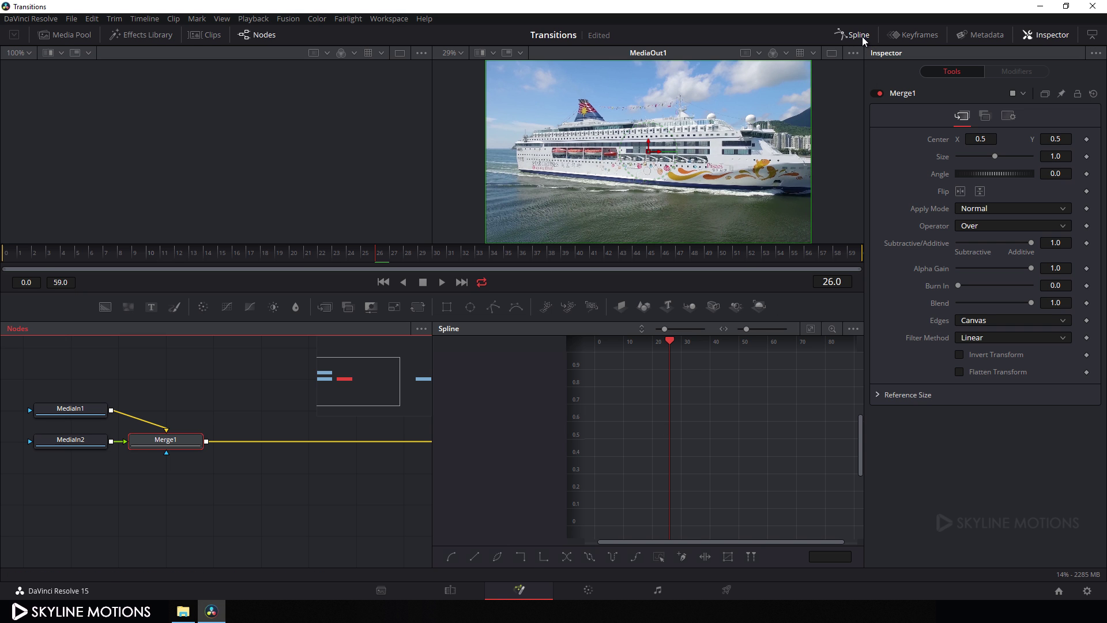
click(859, 35)
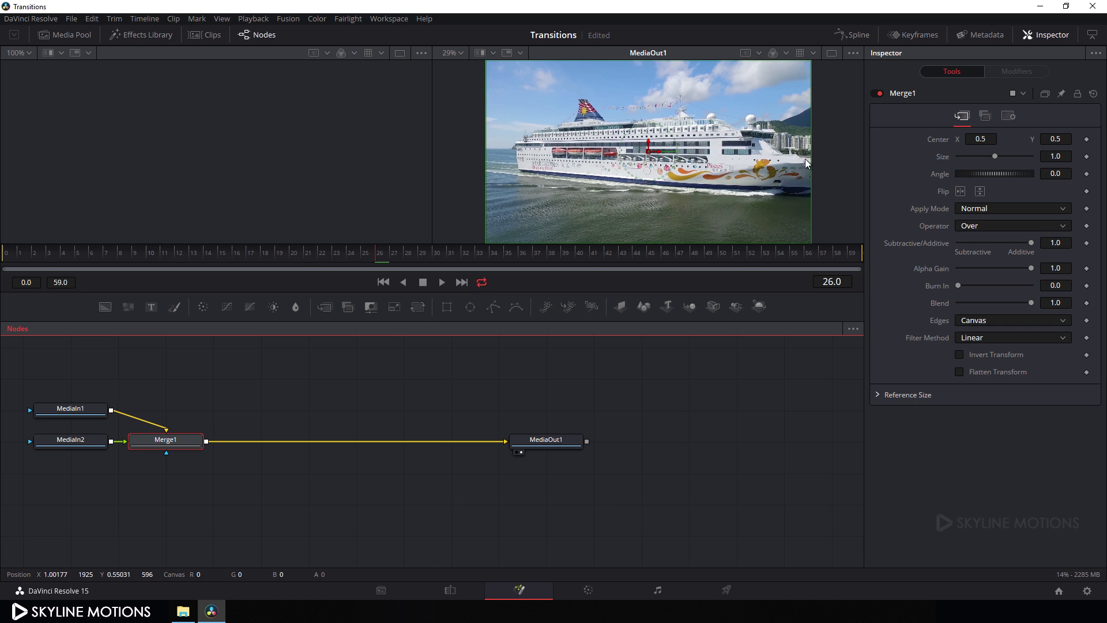
click(835, 54)
drag(442, 291, 430, 348)
drag(322, 461, 382, 460)
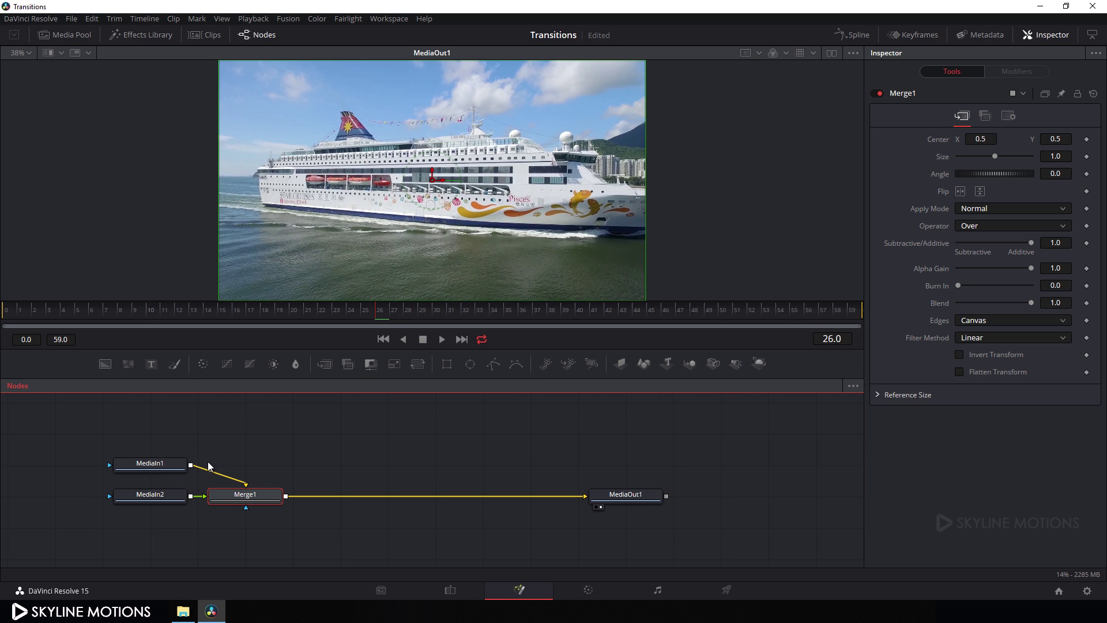
Display the MediaIn2 and Merge1 nodes in the viewer in turn, and scrub the Merge1 result to frame 16
drag(154, 495, 254, 171)
drag(237, 496, 324, 305)
drag(260, 319, 237, 316)
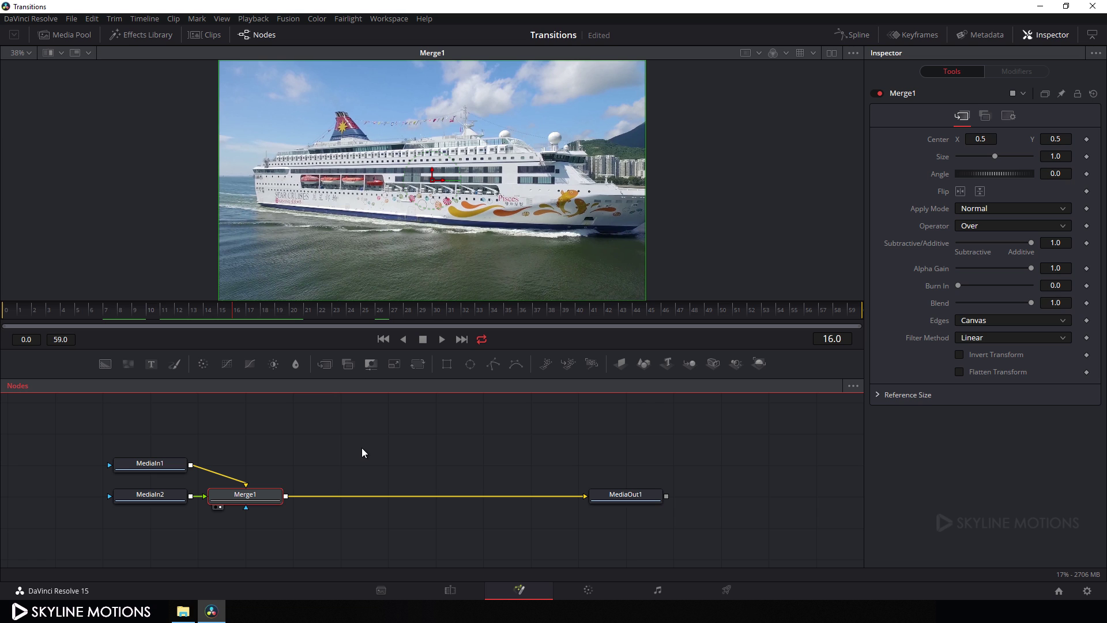
key(shift+space)
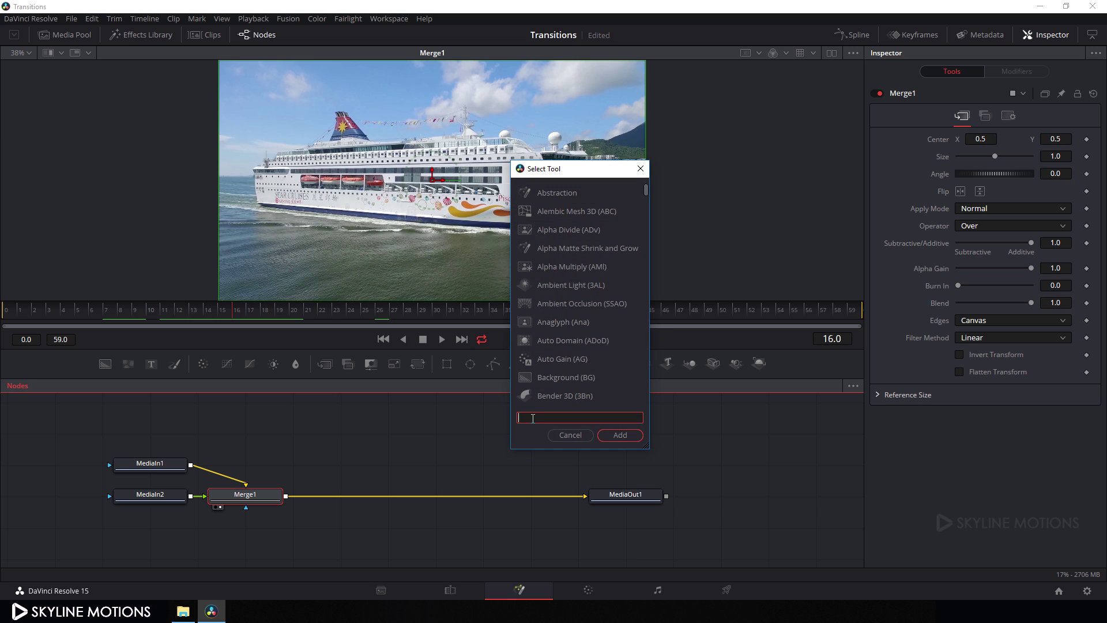
text(cc)
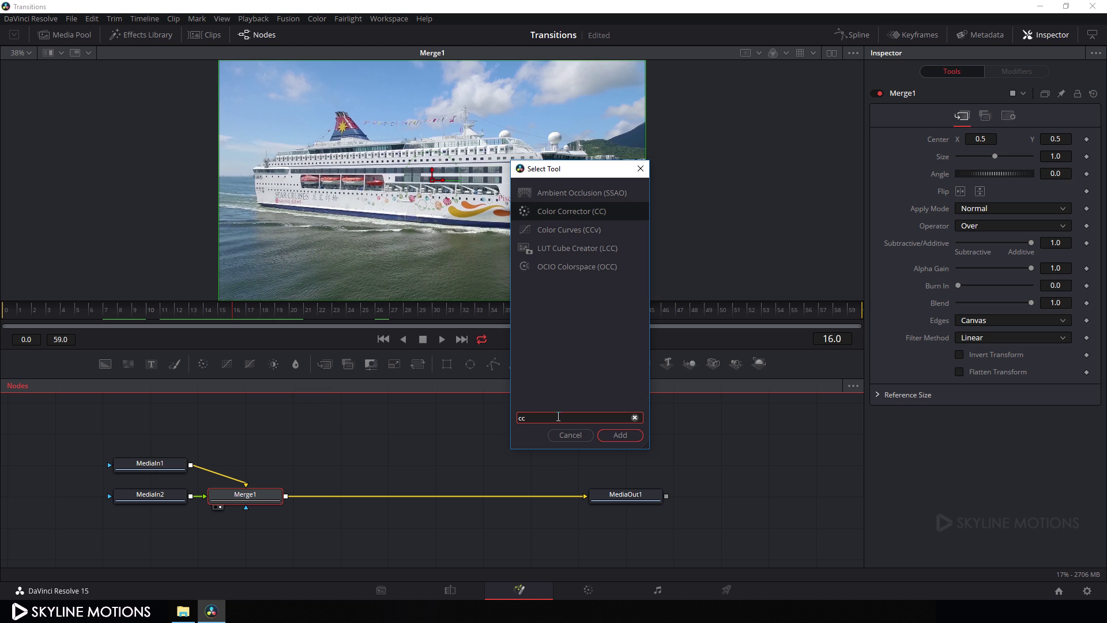
click(565, 436)
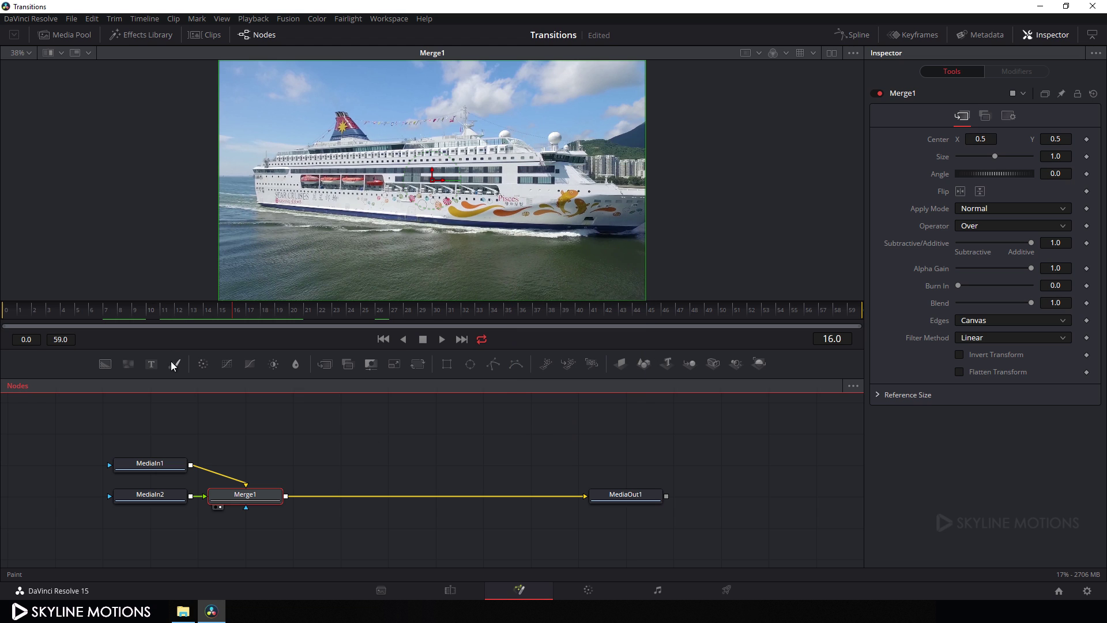
click(203, 366)
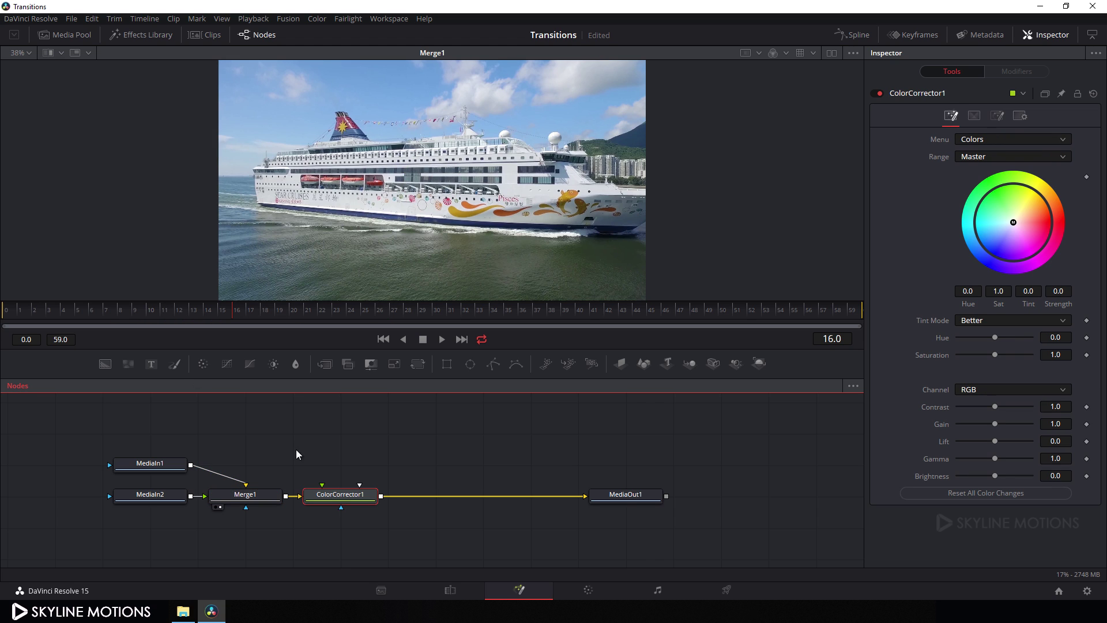
key(Delete)
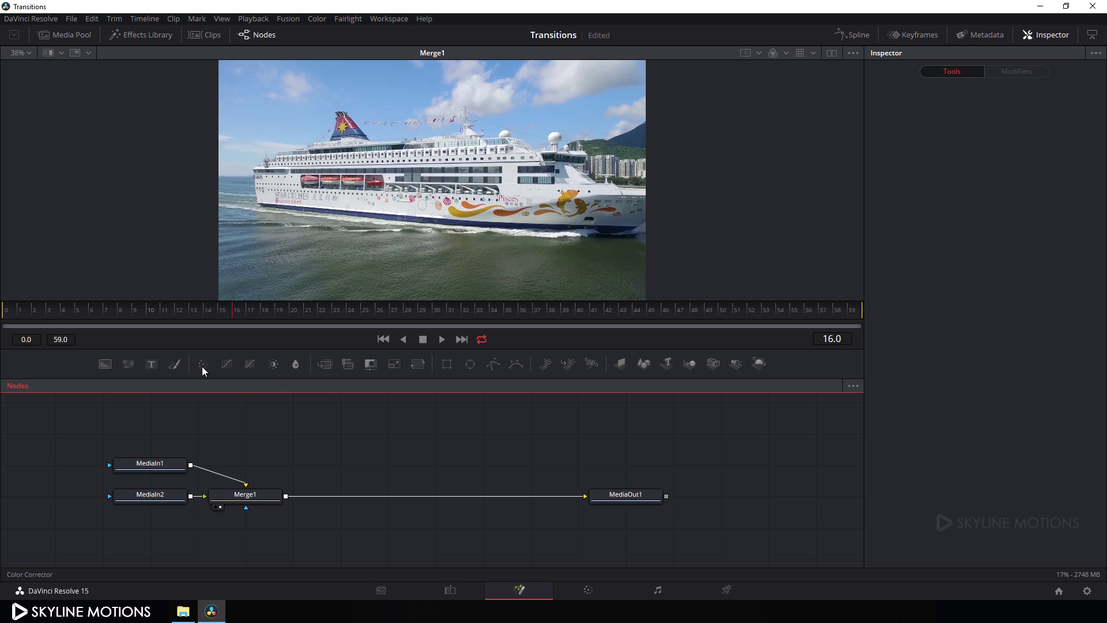
Add a Color Corrector node, make room by moving Merge1 away, and insert the corrector between MediaIn1 and Merge1
drag(202, 365, 325, 460)
drag(271, 495, 412, 511)
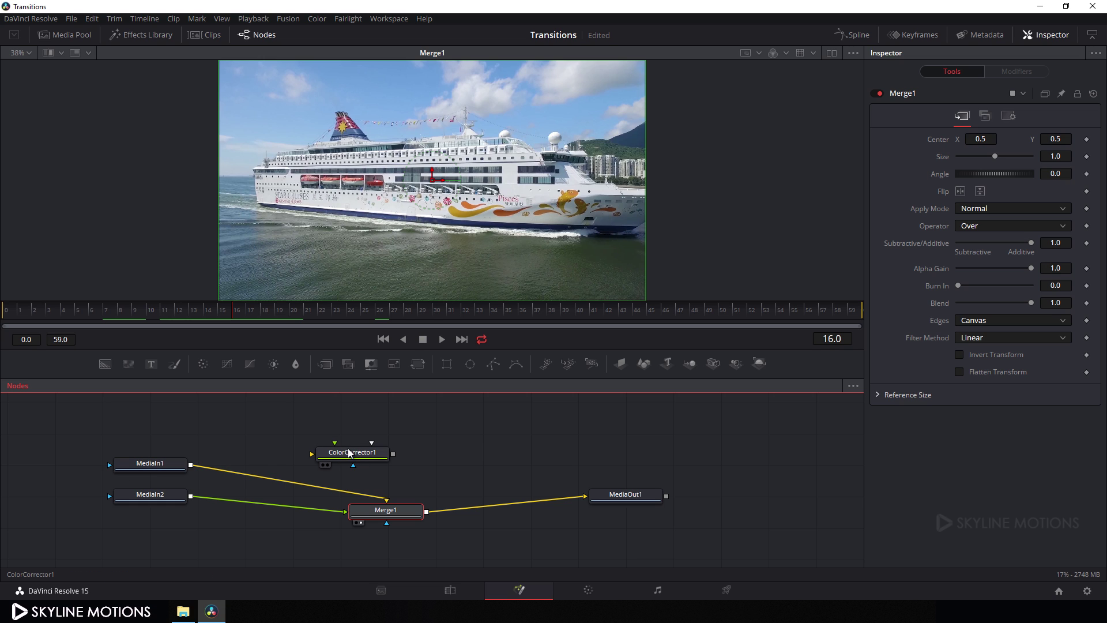
drag(351, 454, 260, 434)
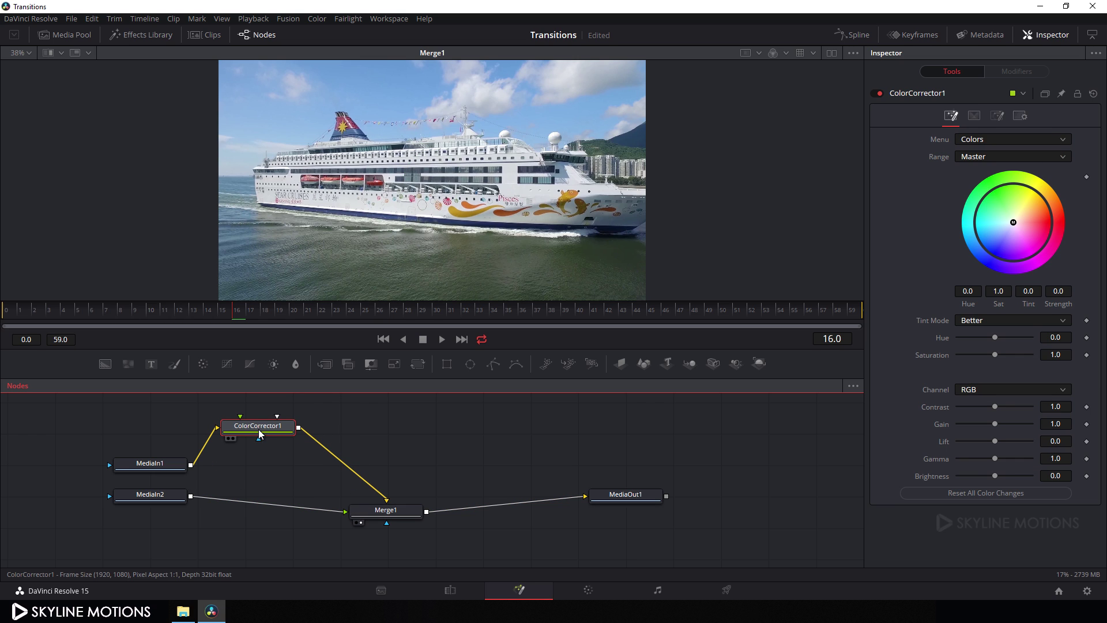
Add a second Color Corrector node and insert it between MediaIn2 and Merge1
click(391, 447)
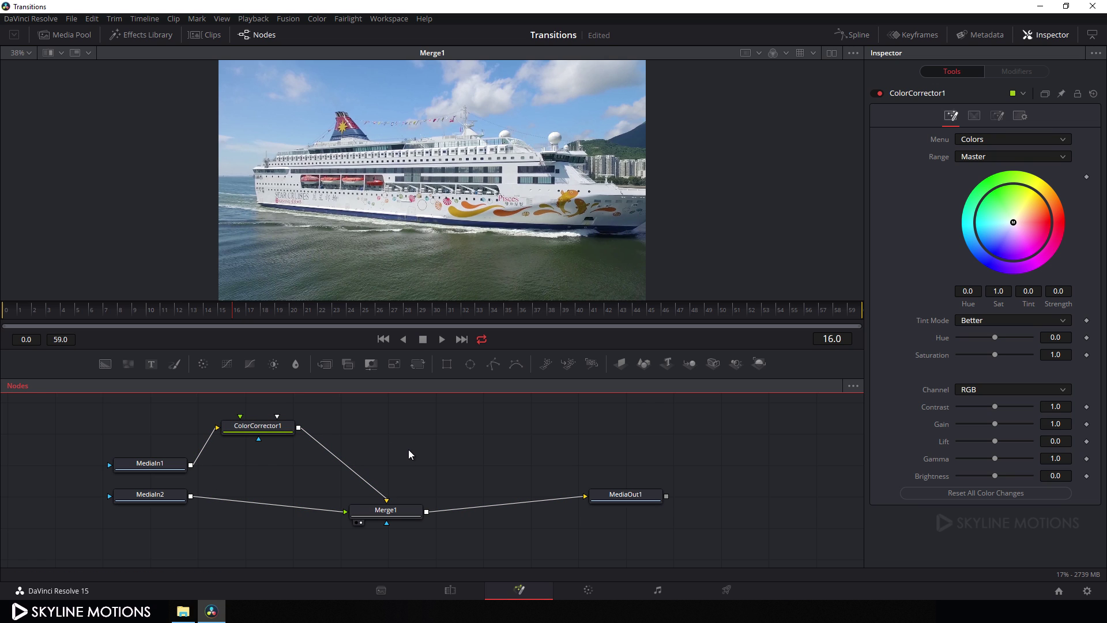
click(203, 365)
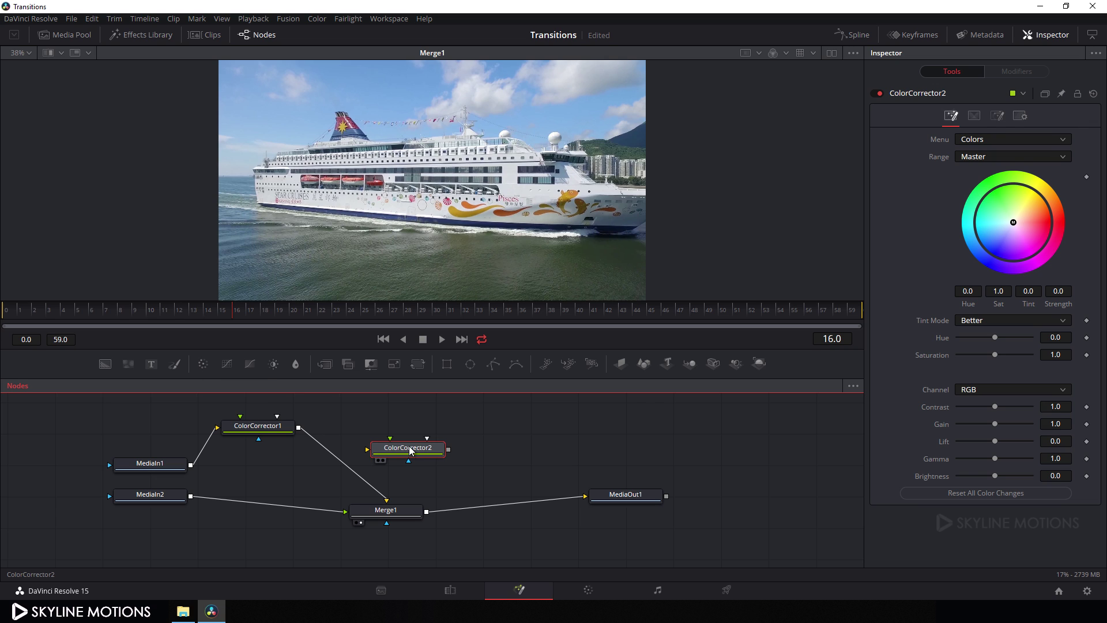
drag(399, 455, 276, 522)
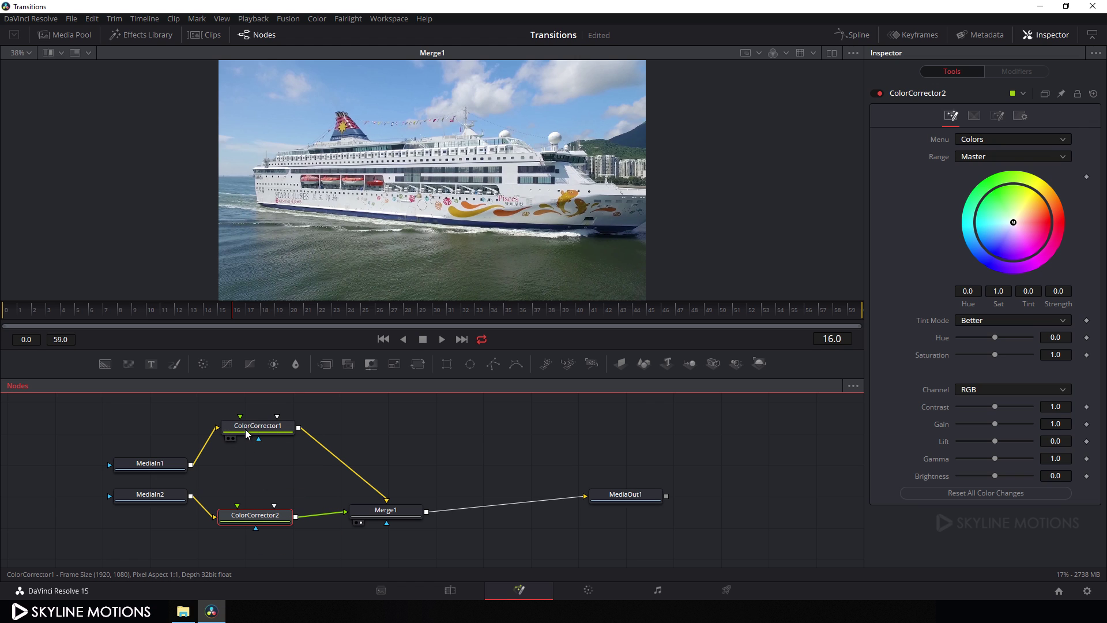
Rename the color corrector connected to MediaIn1 as M1
drag(258, 426, 259, 426)
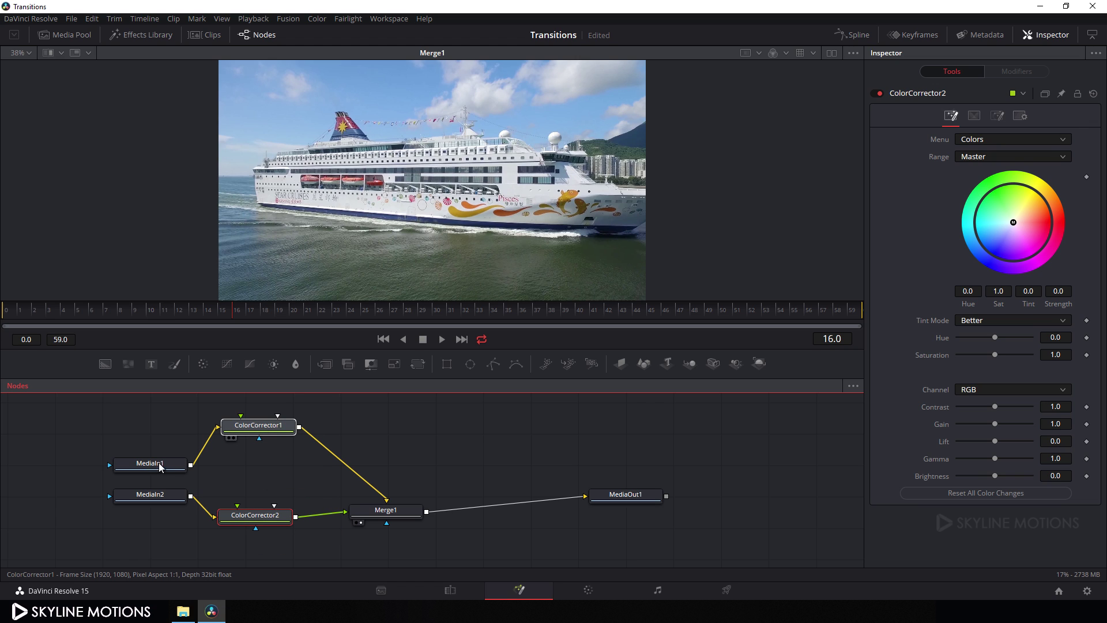
right_click(253, 427)
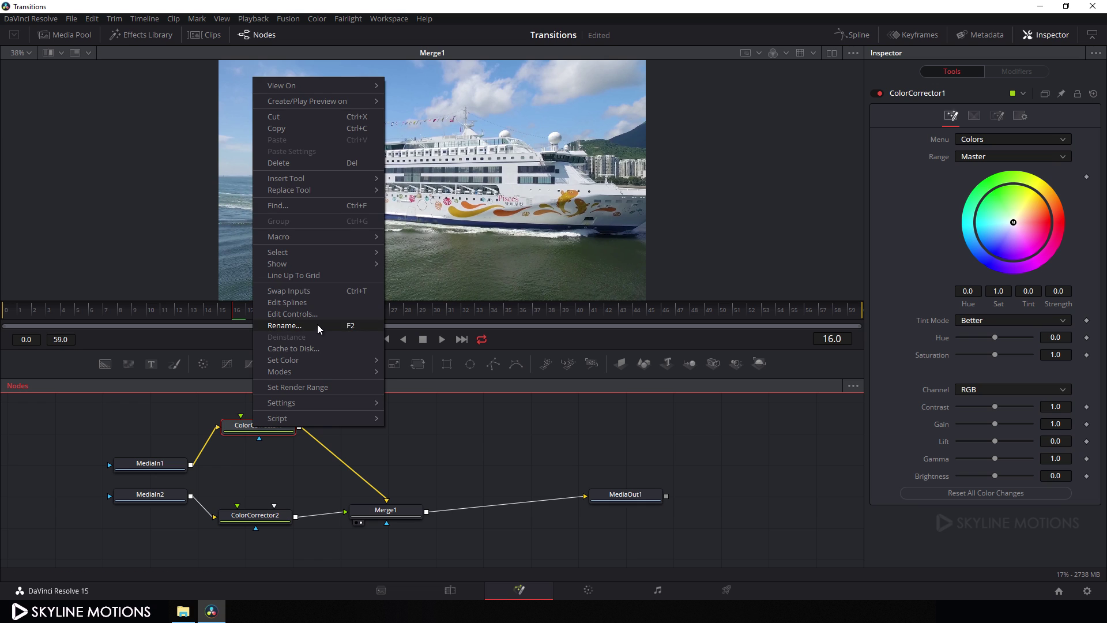
click(292, 325)
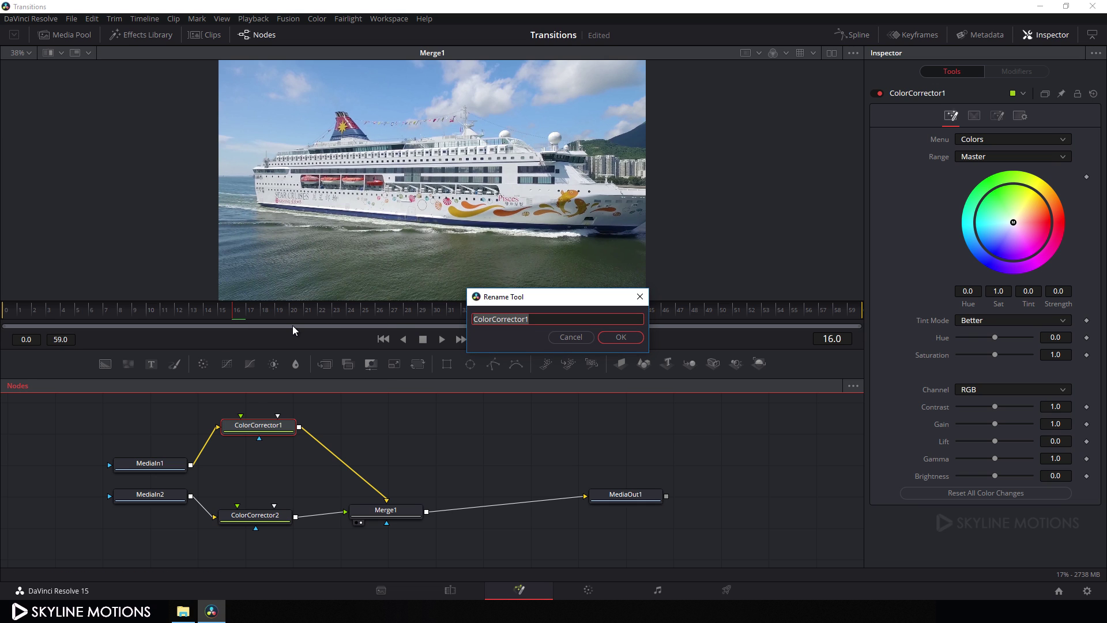
text(M1)
click(621, 338)
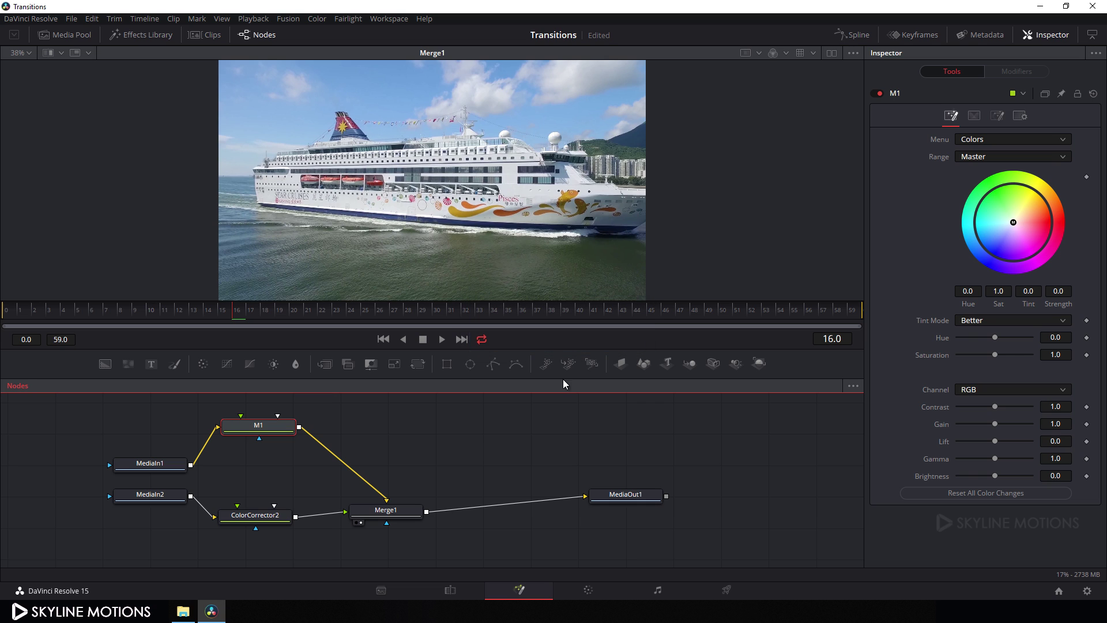
Rename the color corrector connected to MediaIn2 as M2 and nudge the node closer to the MediaIn2–Merge1 line
click(262, 520)
right_click(263, 520)
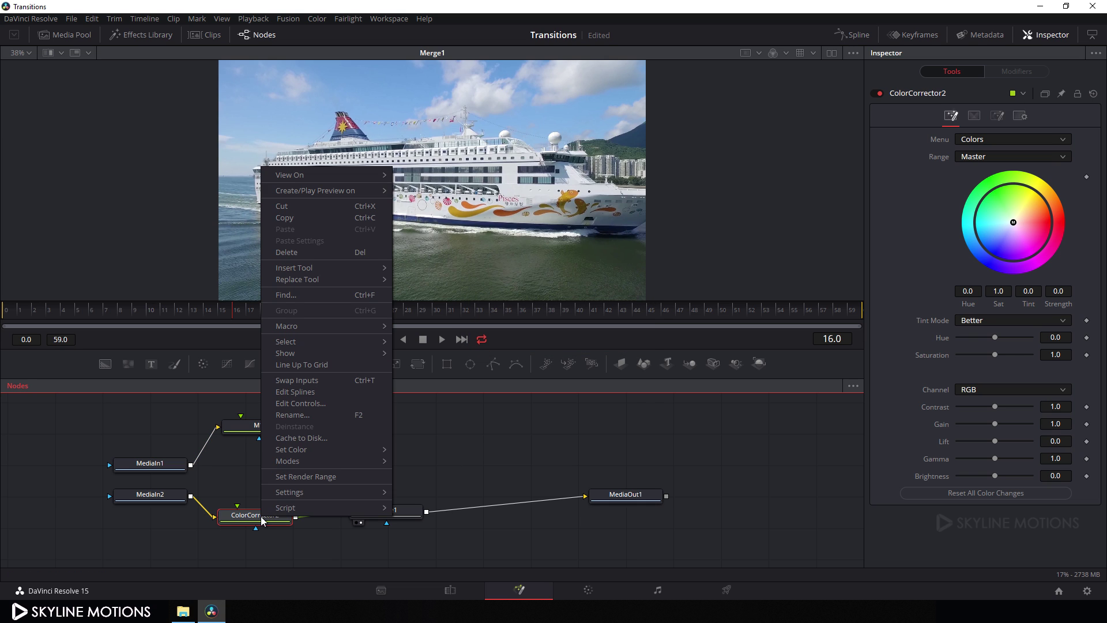
click(302, 415)
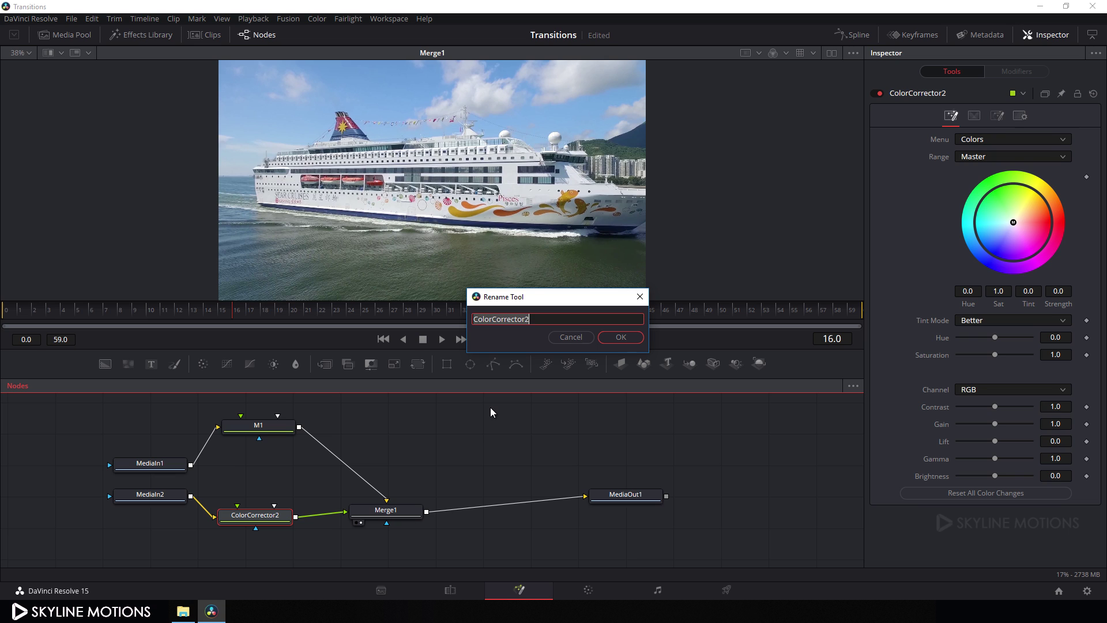
text(M2)
click(608, 338)
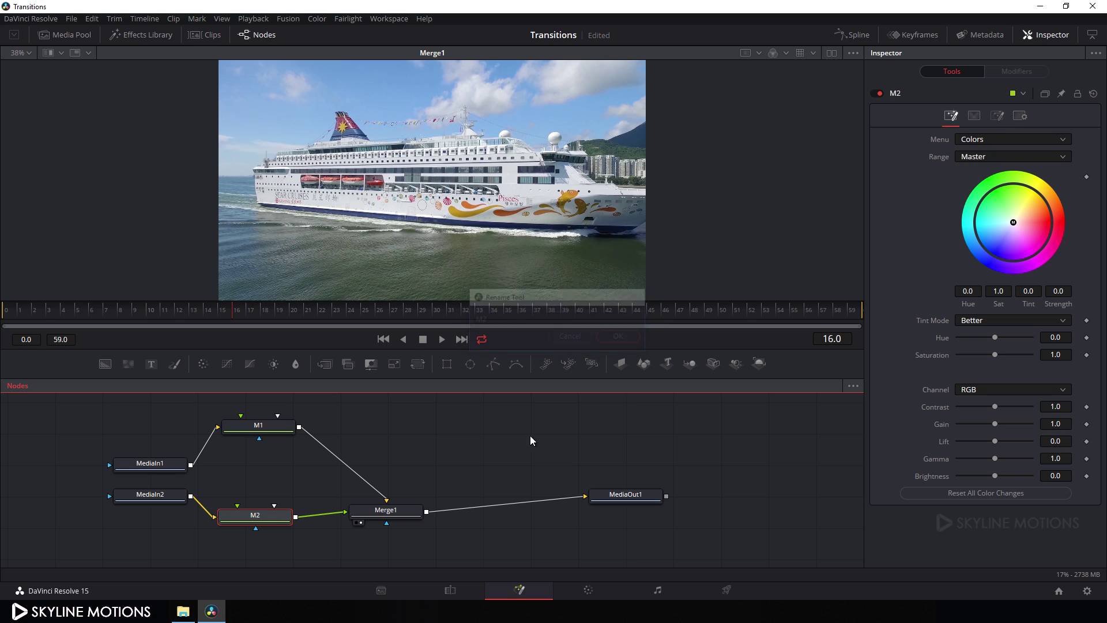
drag(264, 524, 273, 515)
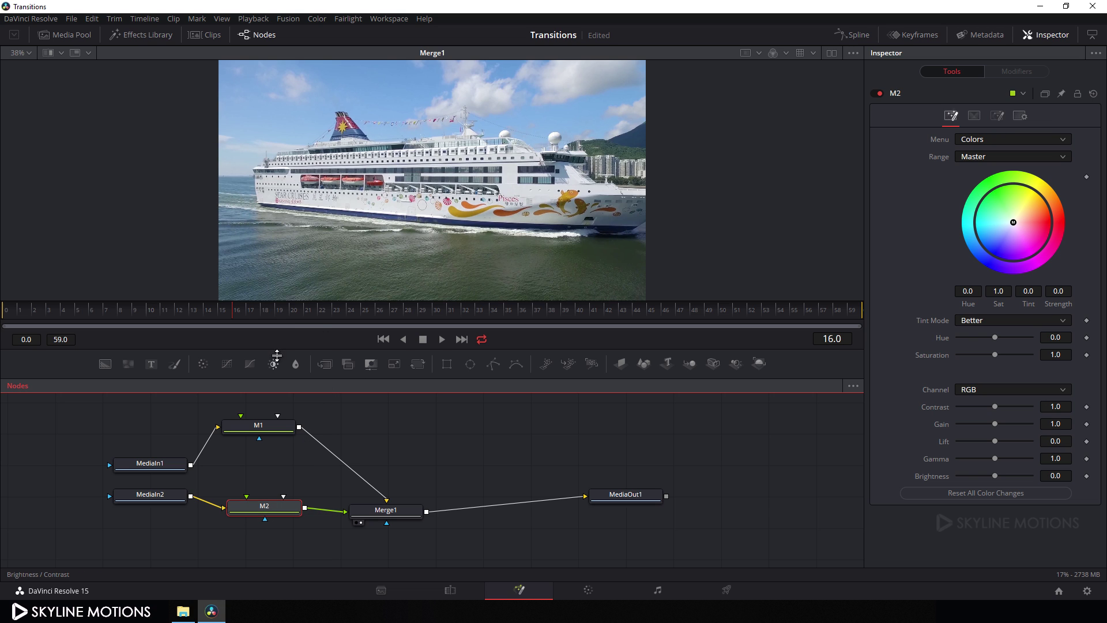
Keyframe the Gain of M1 at frame 30 with a value of 5.0
drag(281, 310, 434, 319)
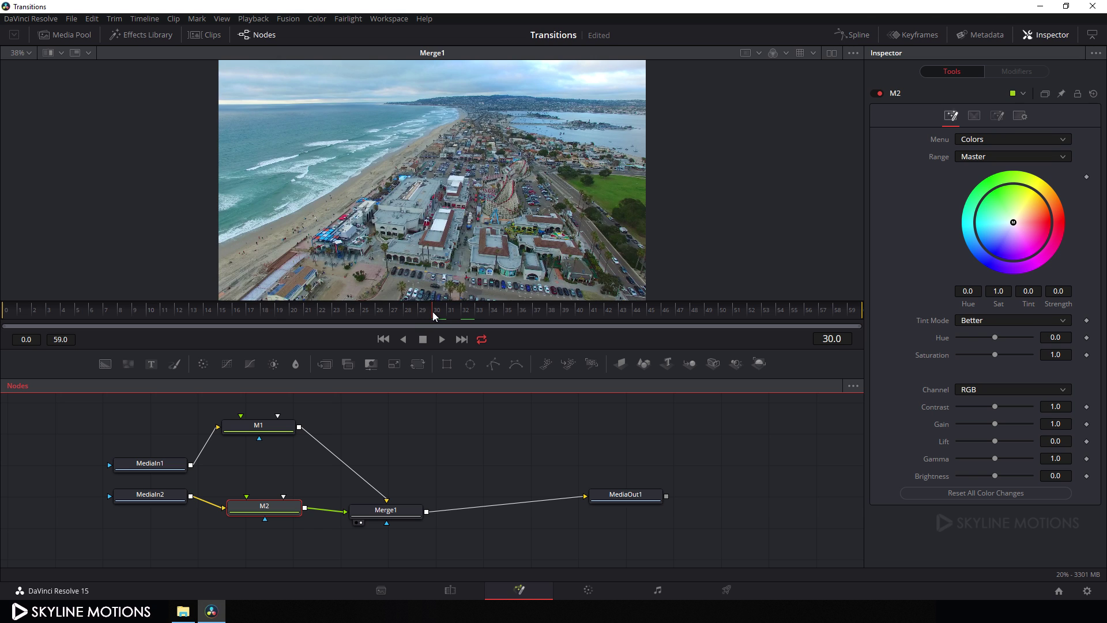
click(263, 428)
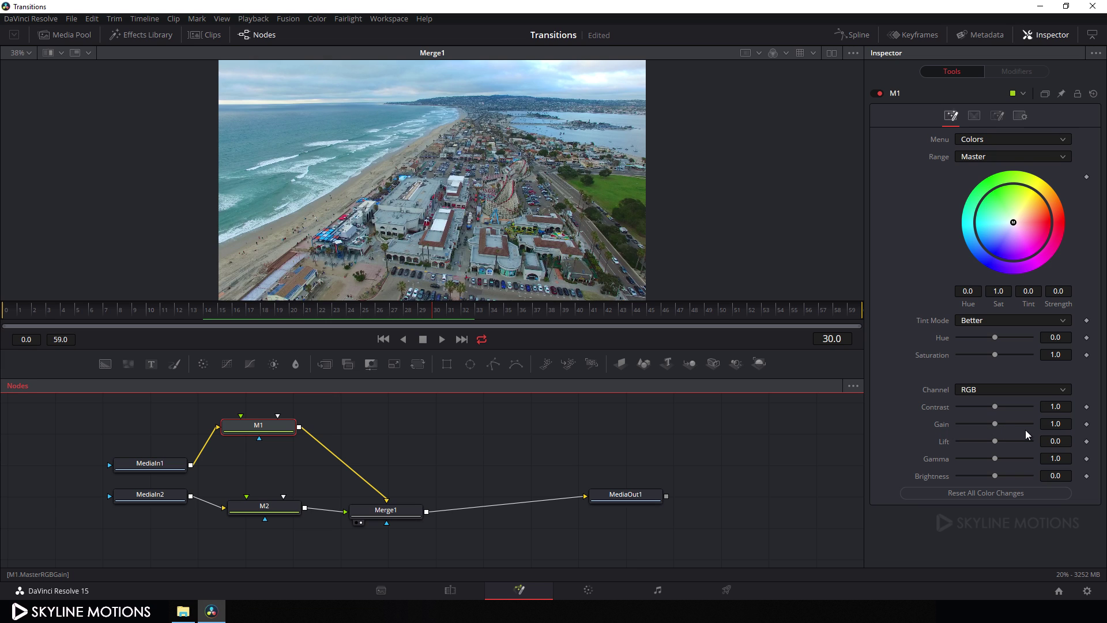
click(1087, 425)
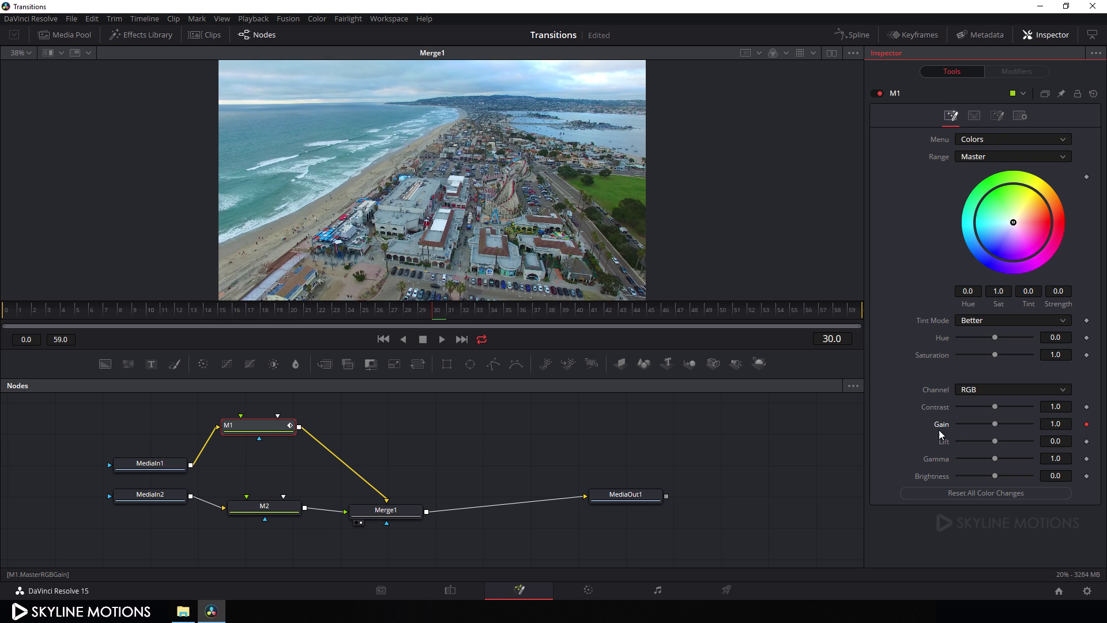
drag(995, 424, 1015, 426)
Keyframe the Gain of M2 with a value of 5.0 at frame 30 and 1.0 at frame 59
click(274, 513)
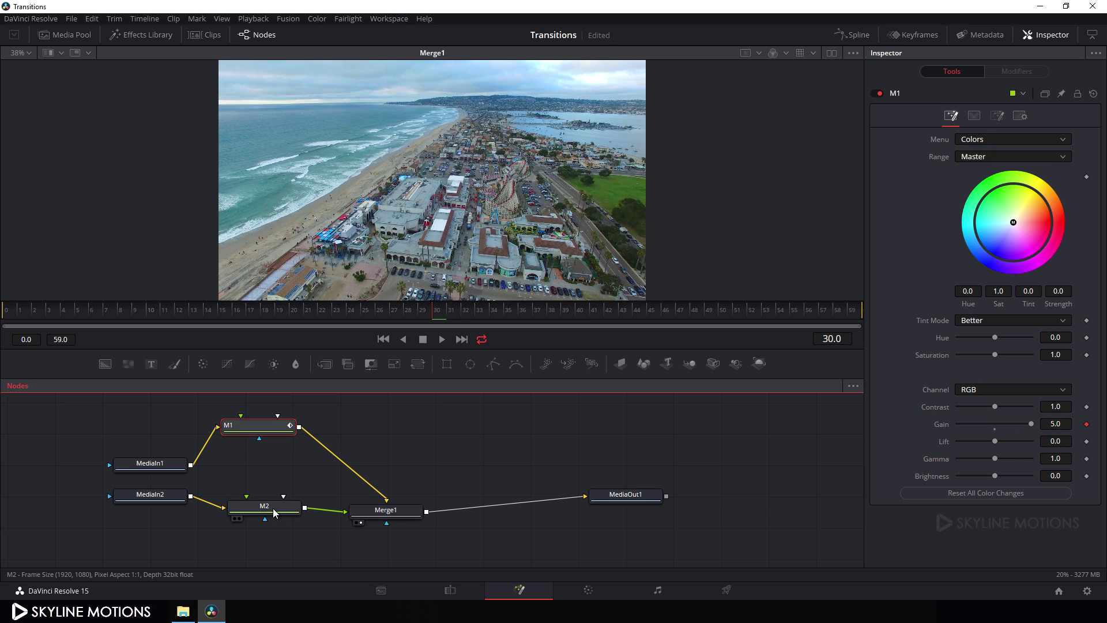
click(242, 512)
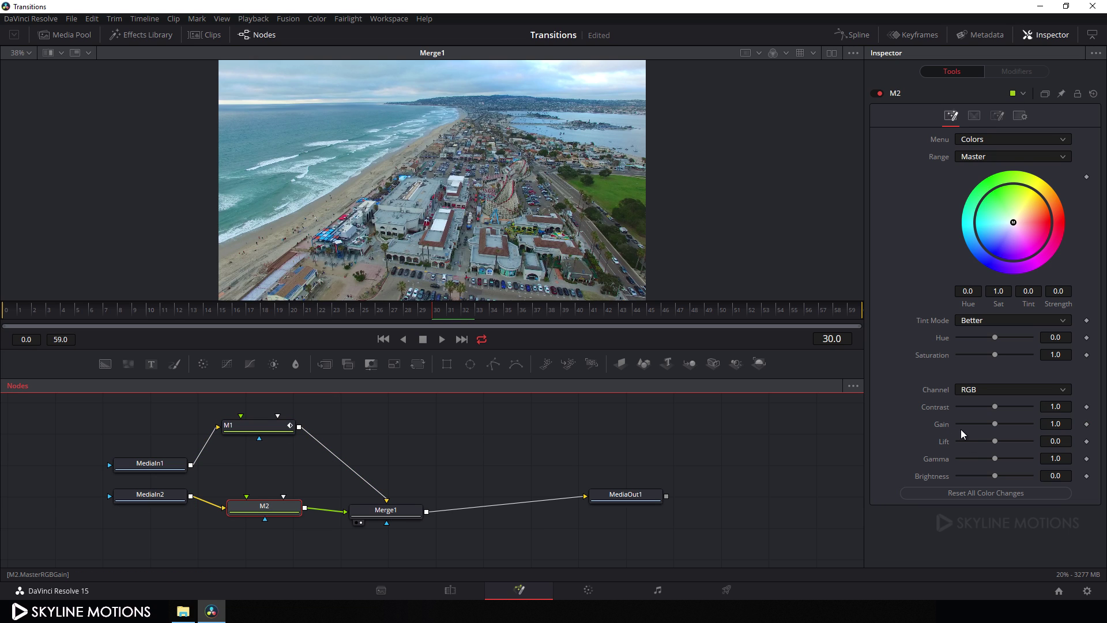
click(1087, 424)
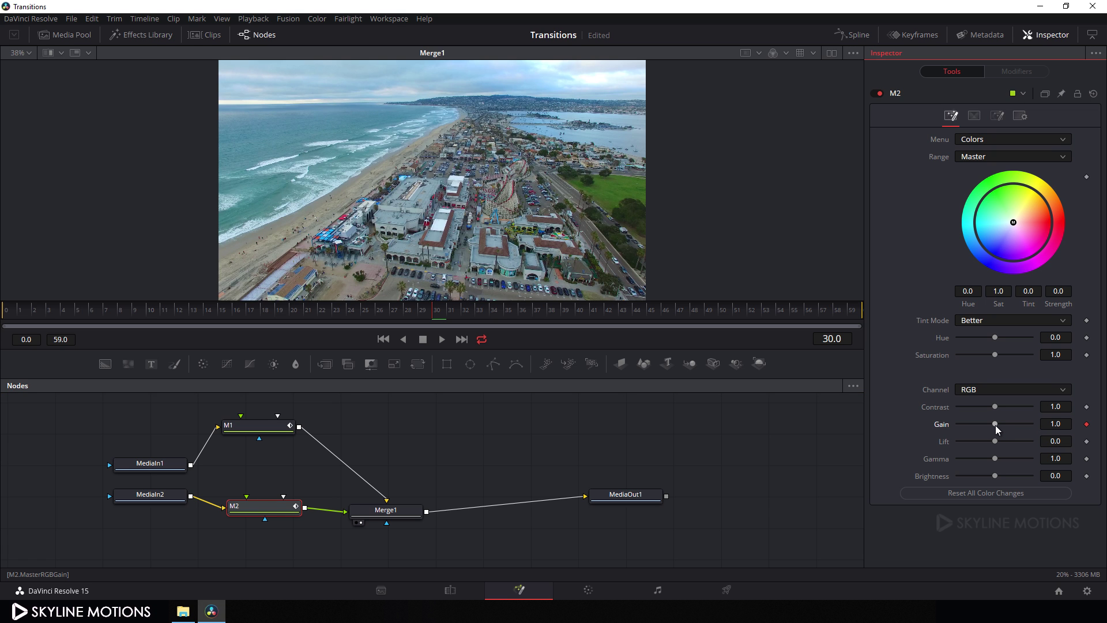
drag(995, 424, 1037, 429)
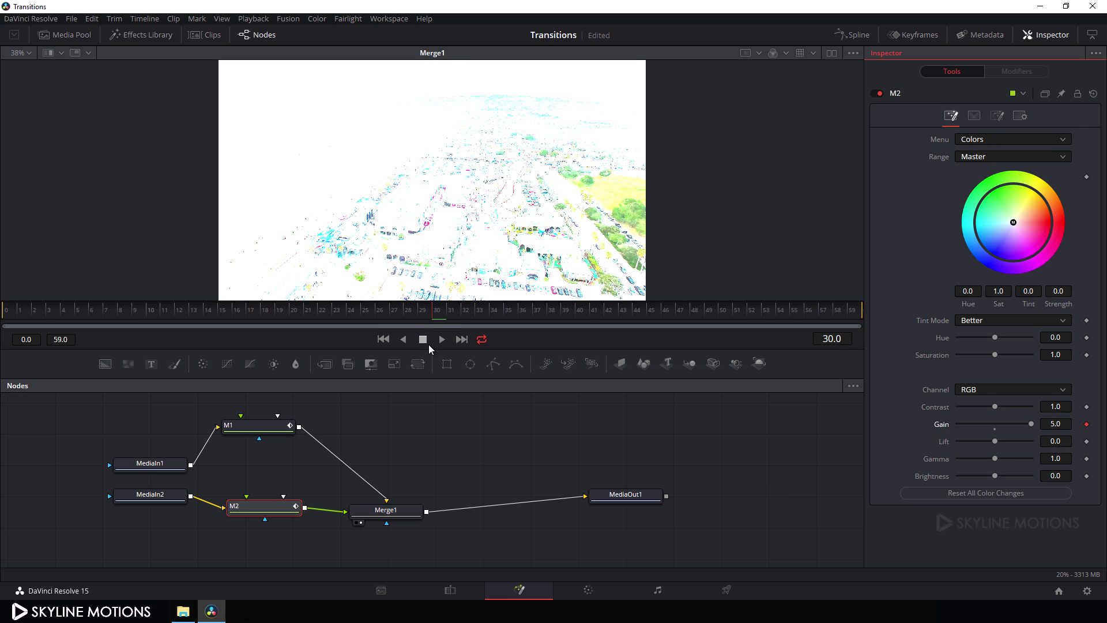
drag(435, 324, 878, 324)
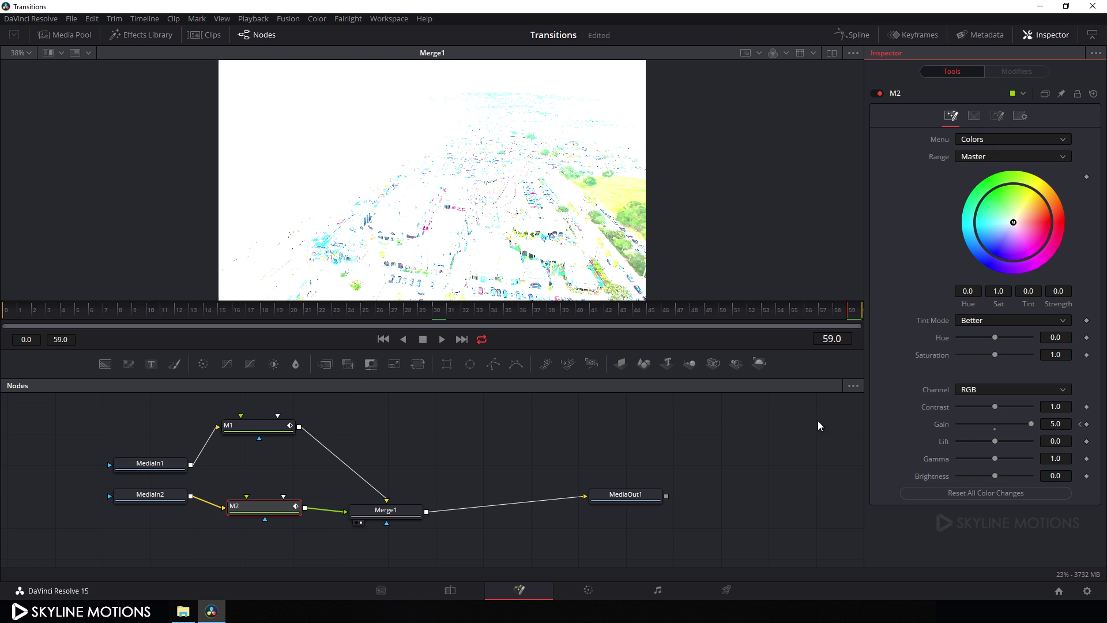
click(995, 430)
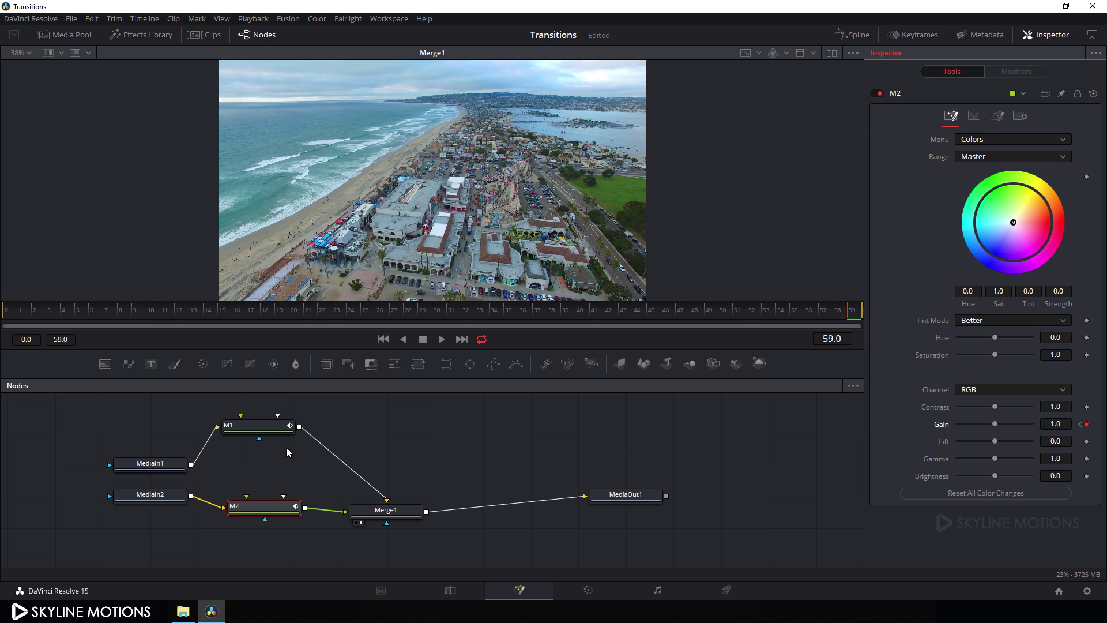
Keyframe the Gain of M1 at frame 0 with a value of 1.0
click(248, 432)
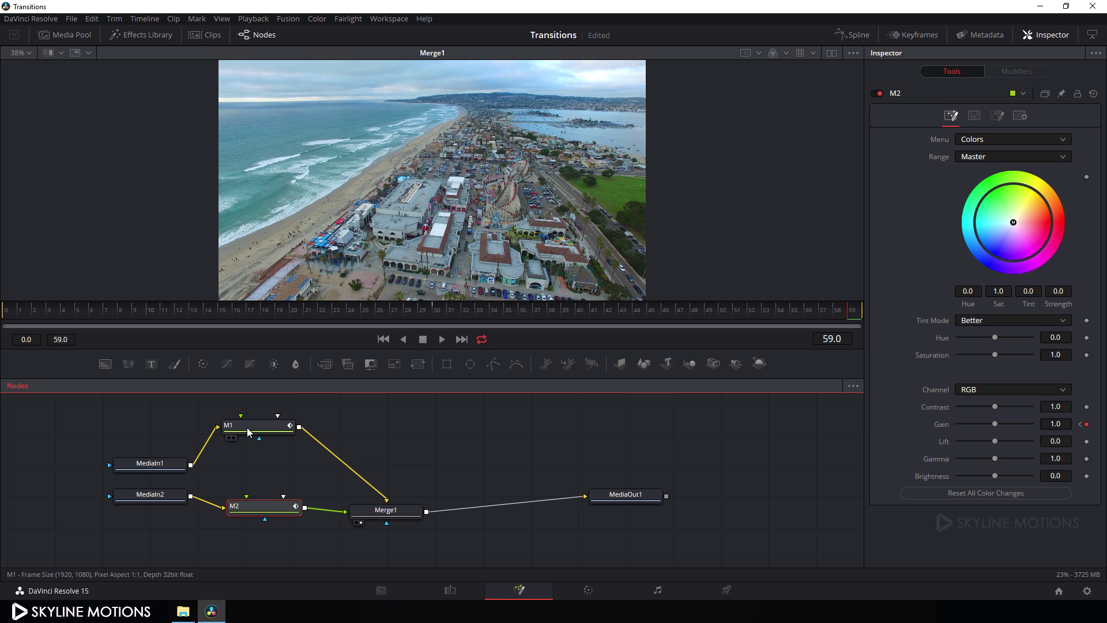
click(247, 431)
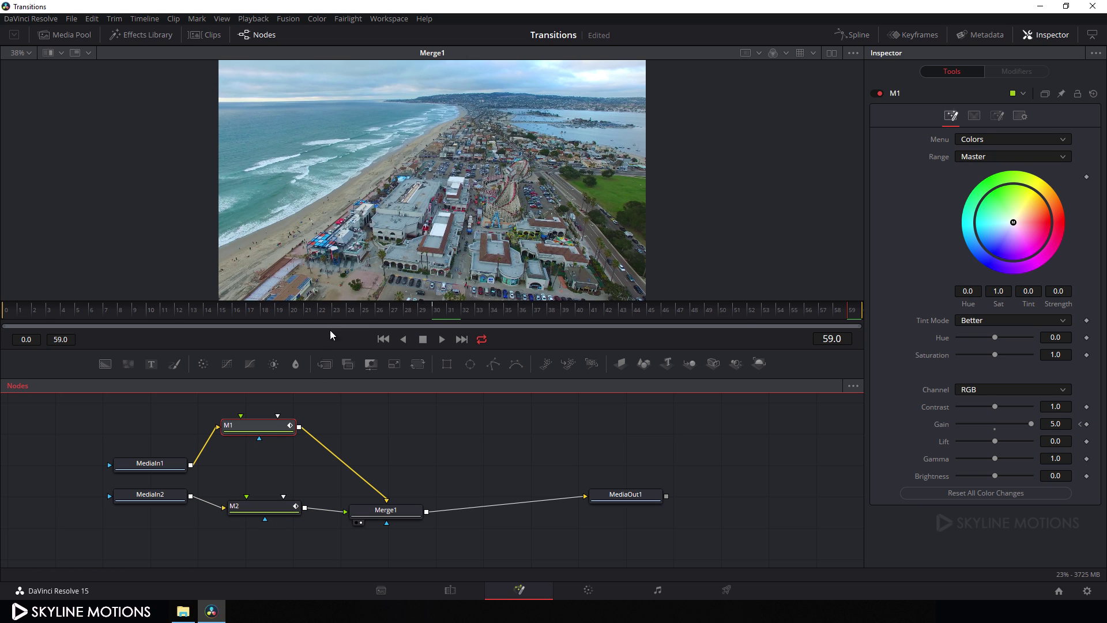
drag(370, 313, 3, 312)
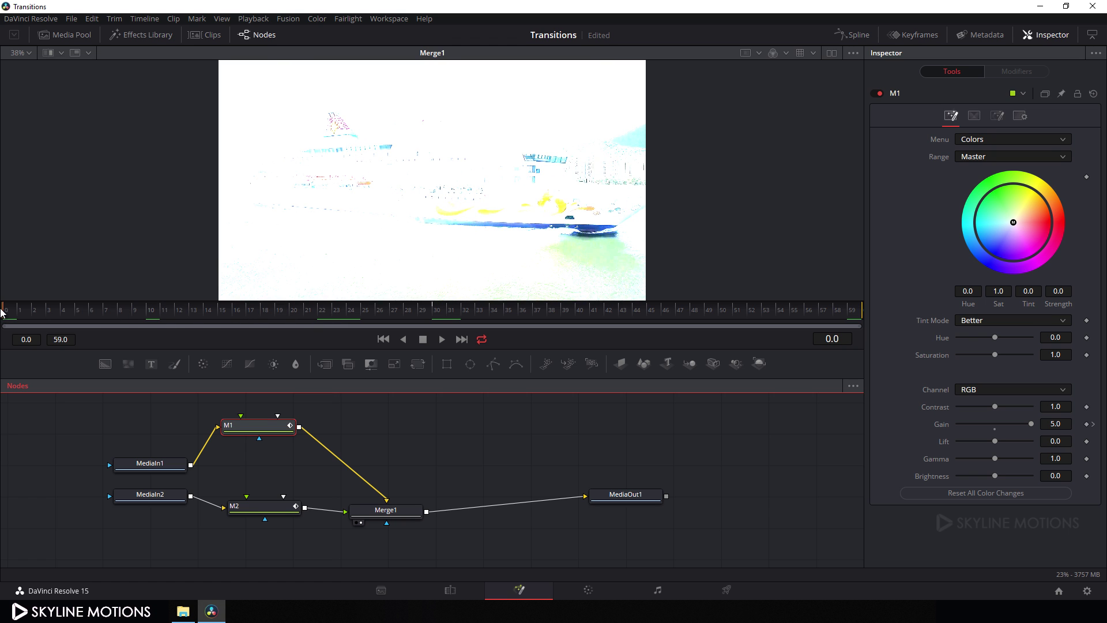
click(995, 430)
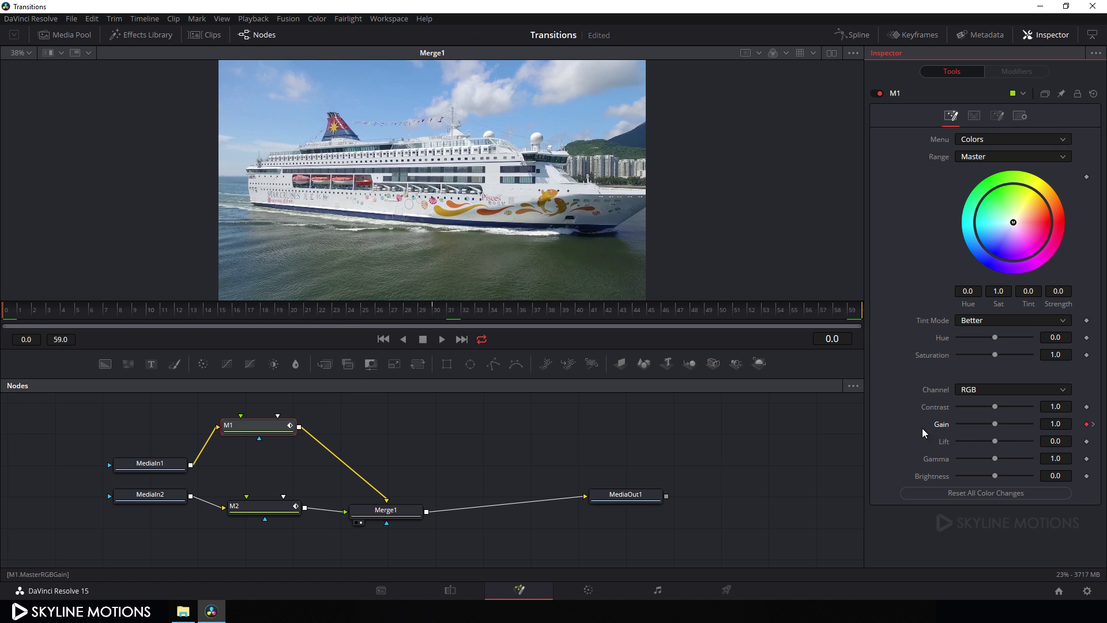
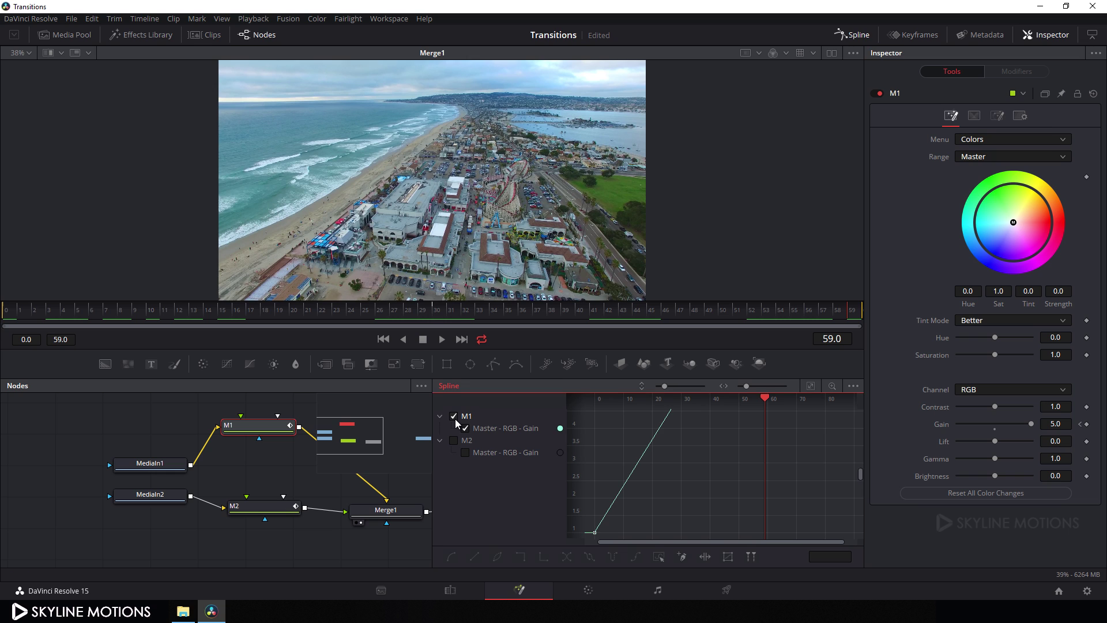
Show the M2 Gain curve alongside M1 in the spline editor, fit both curves, and smooth all their keyframes
click(452, 440)
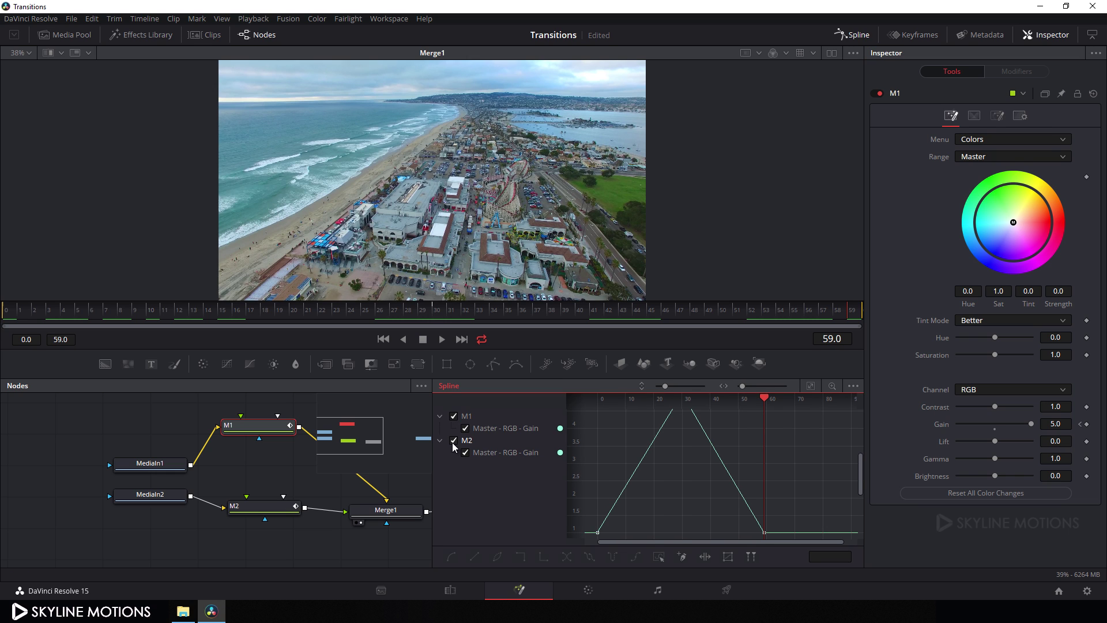
click(810, 387)
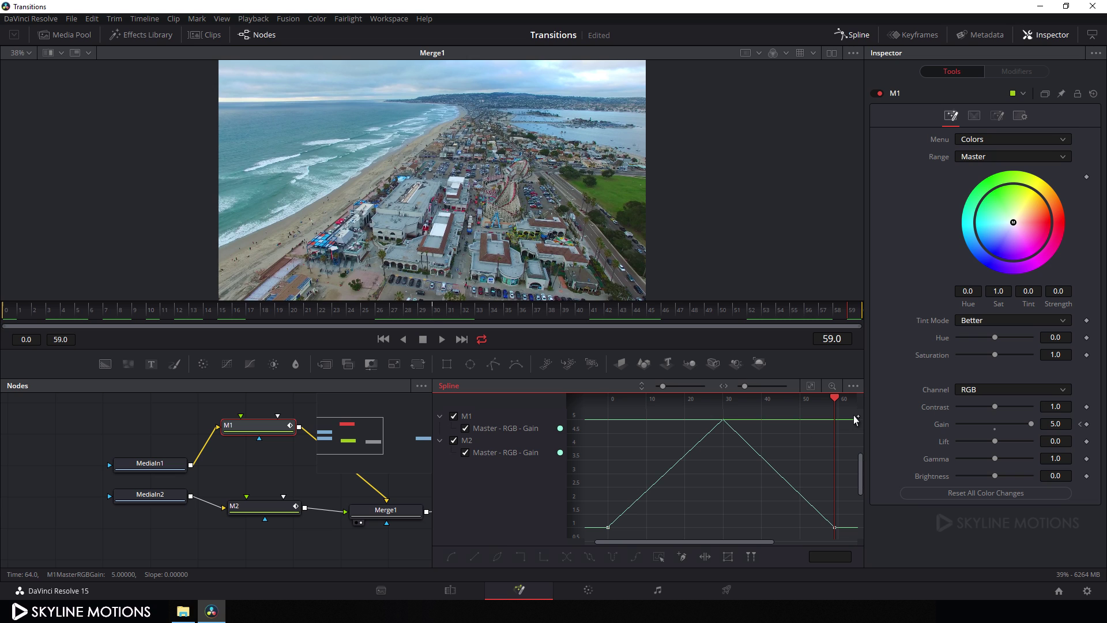
mouse_move(853, 411)
mouse_down()
mouse_move(700, 520)
mouse_move(597, 534)
mouse_up()
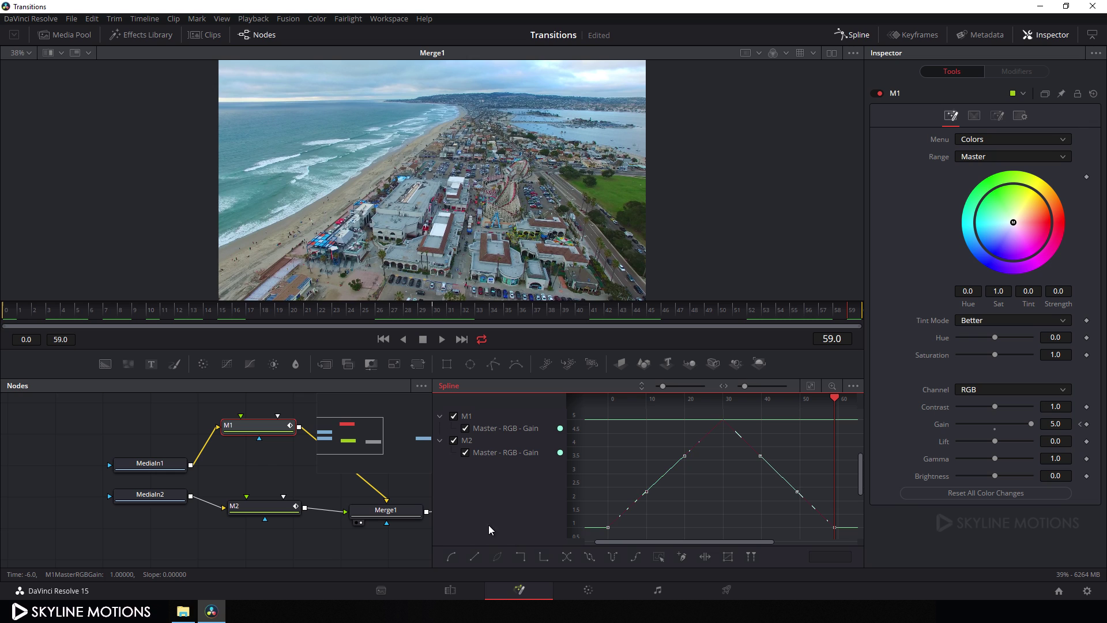
click(451, 557)
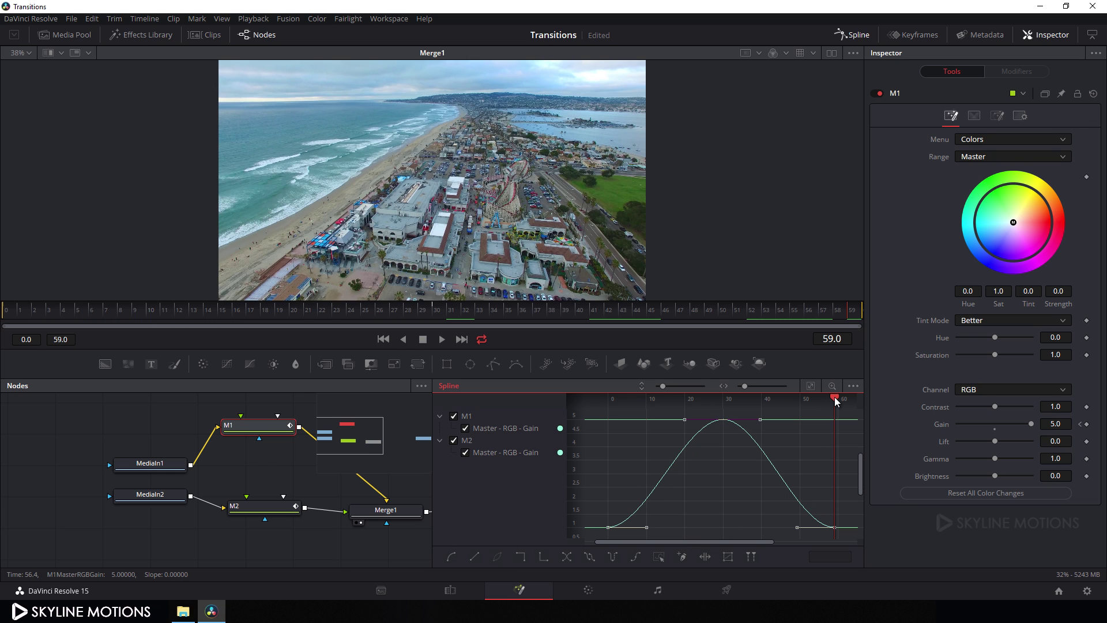
Move the playhead to frame 30 and extend the spline handles of the first and last Gain keyframes to about that frame
drag(834, 402, 722, 398)
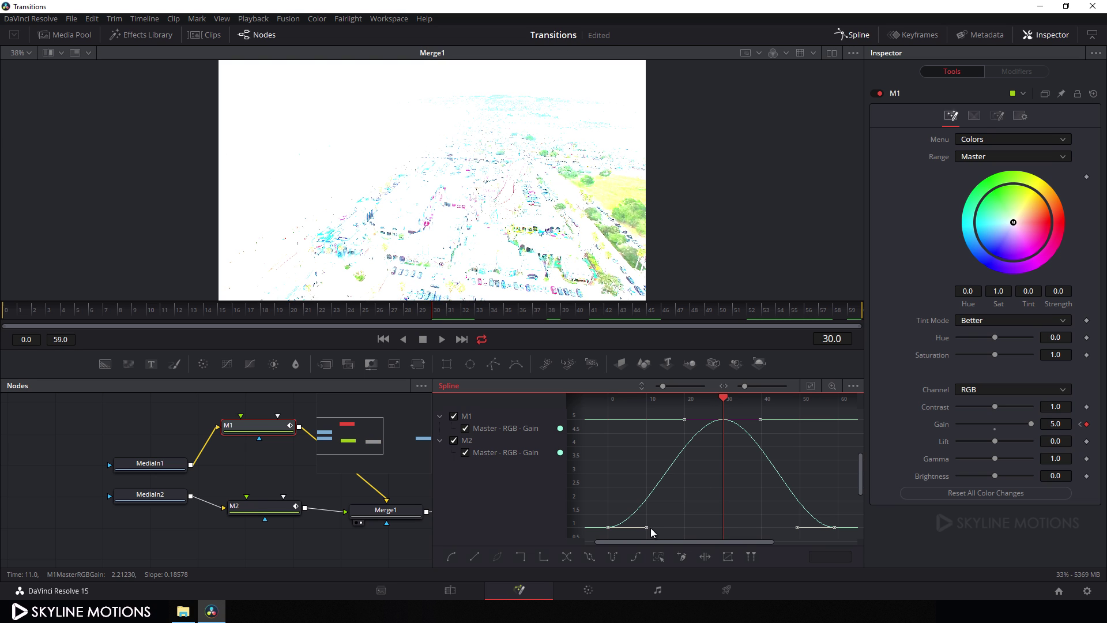
drag(646, 527, 722, 528)
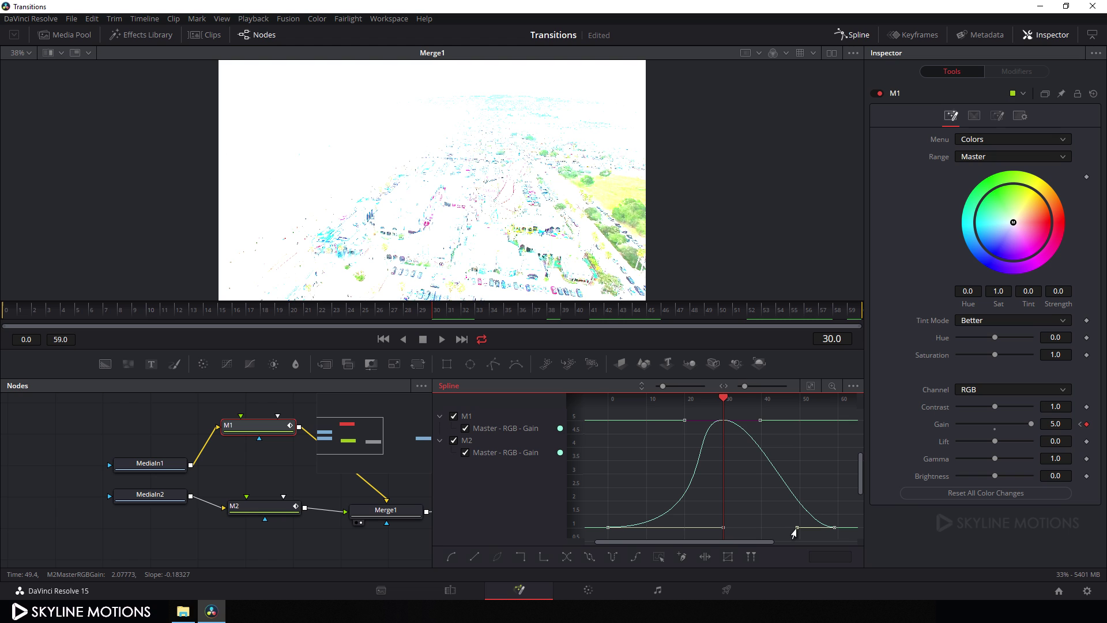
drag(797, 528, 719, 532)
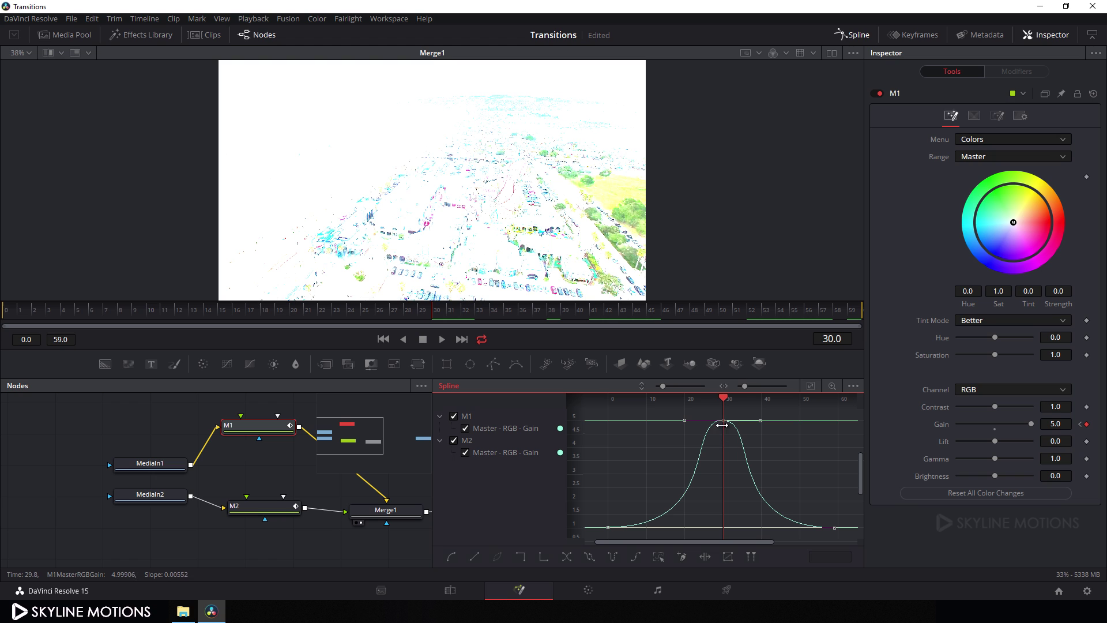
Shorten the spline handles on both sides of the Gain peak to about frames 25 and 35
scroll(719, 435, up, 5)
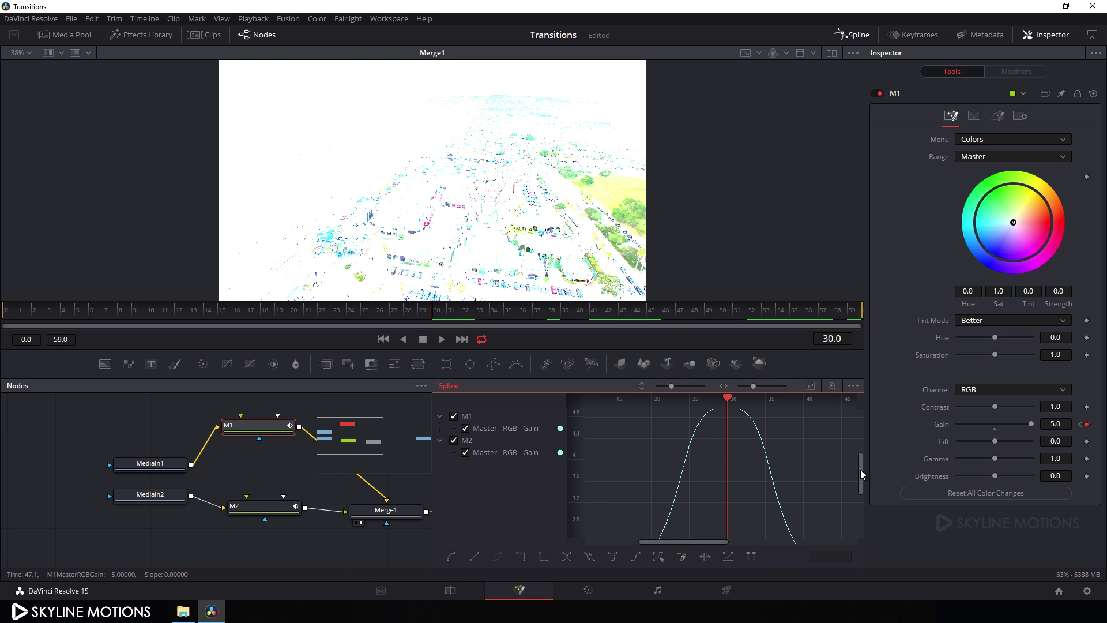
drag(860, 469, 863, 448)
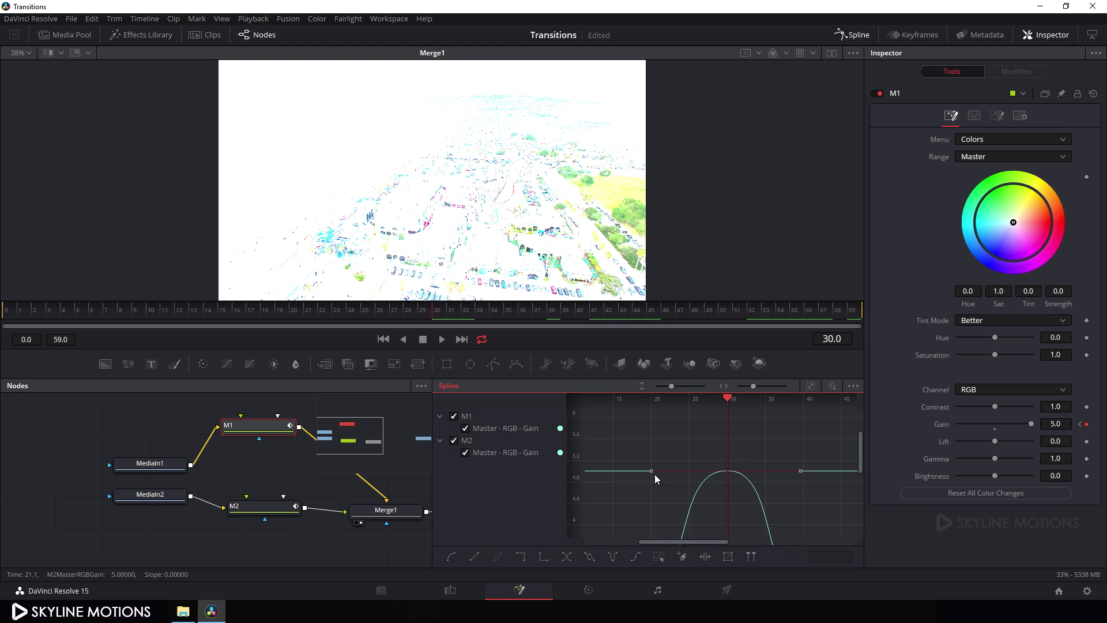
drag(650, 472, 687, 476)
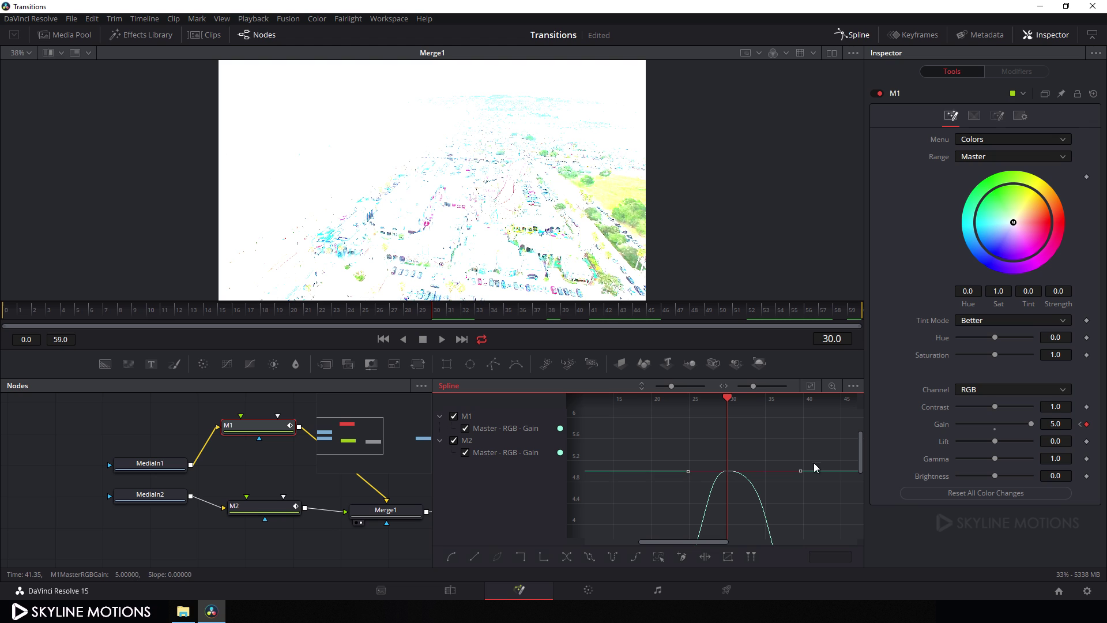
drag(797, 472, 762, 475)
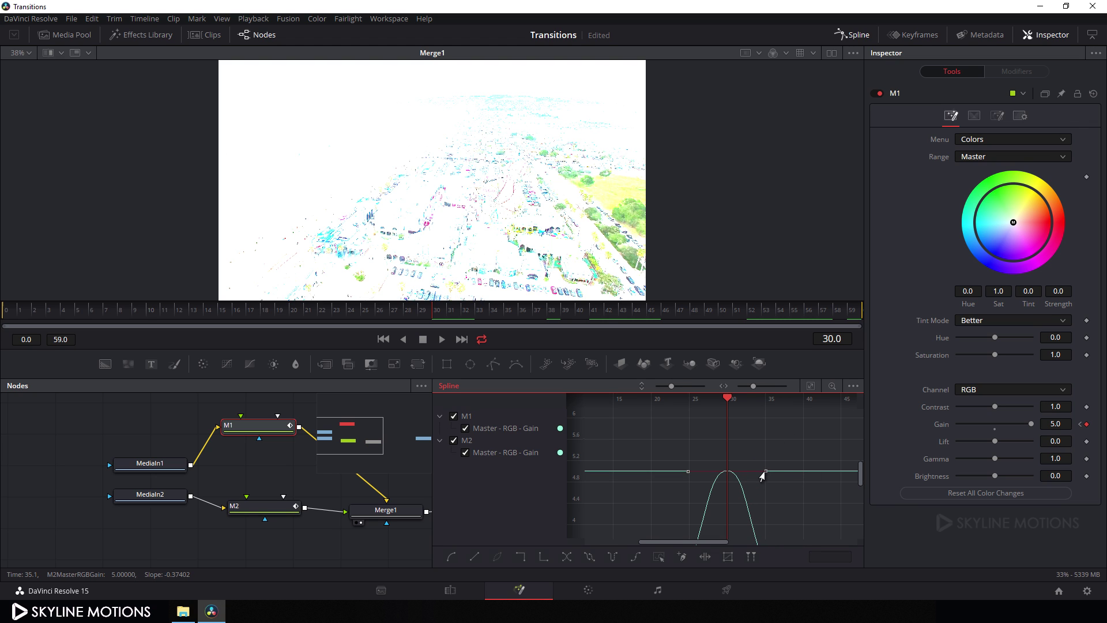
click(810, 387)
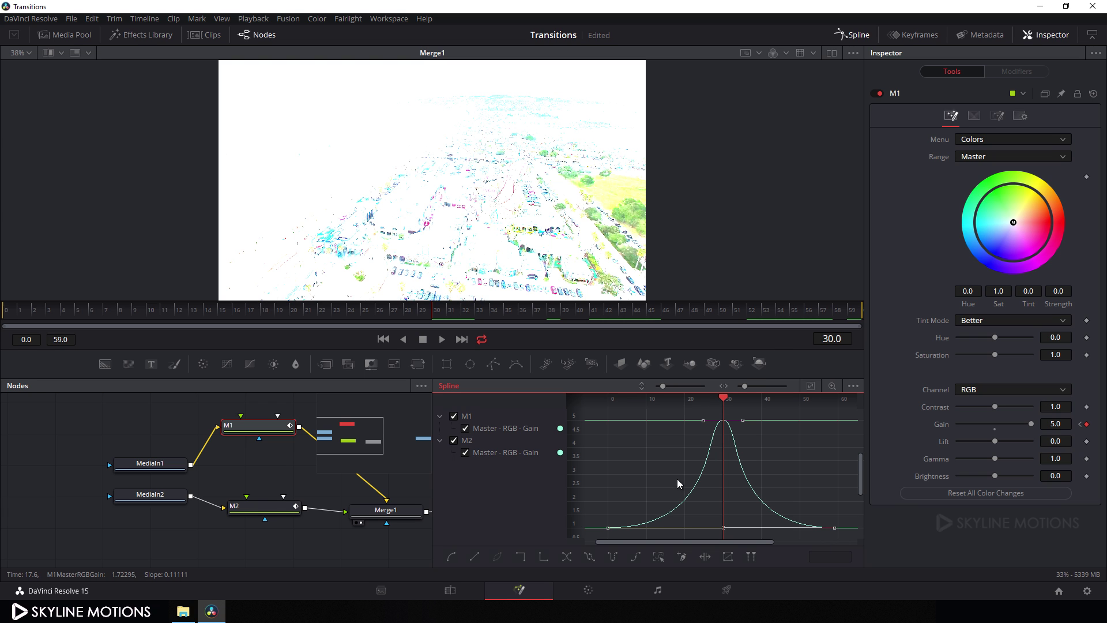
Close the spline editor and play the Fusion composition from its first frame to review the exposure transition
click(852, 34)
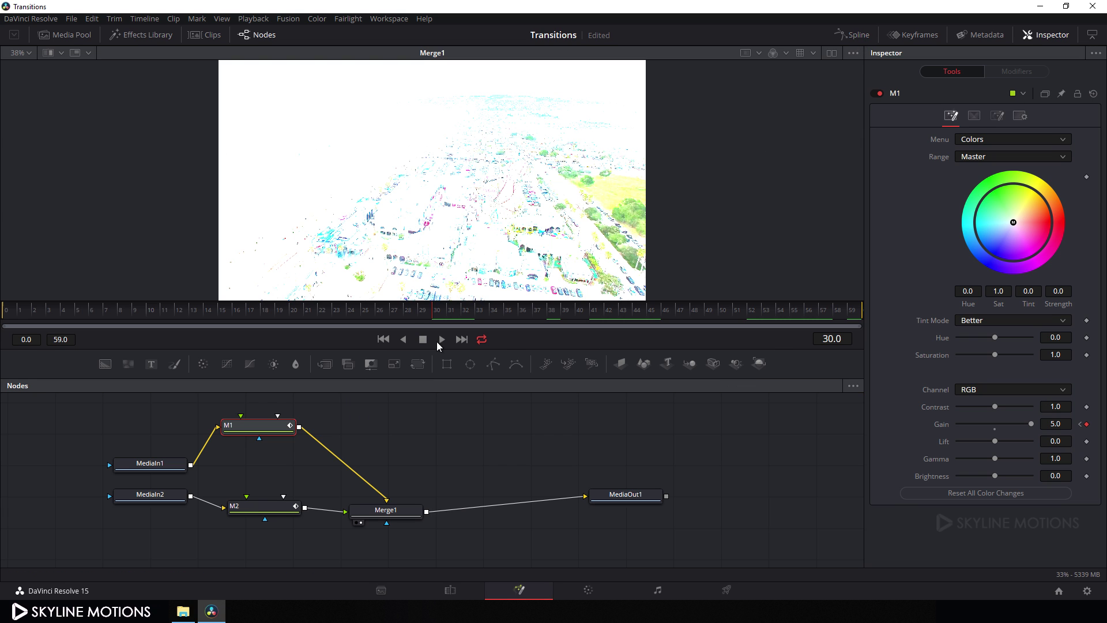
click(386, 339)
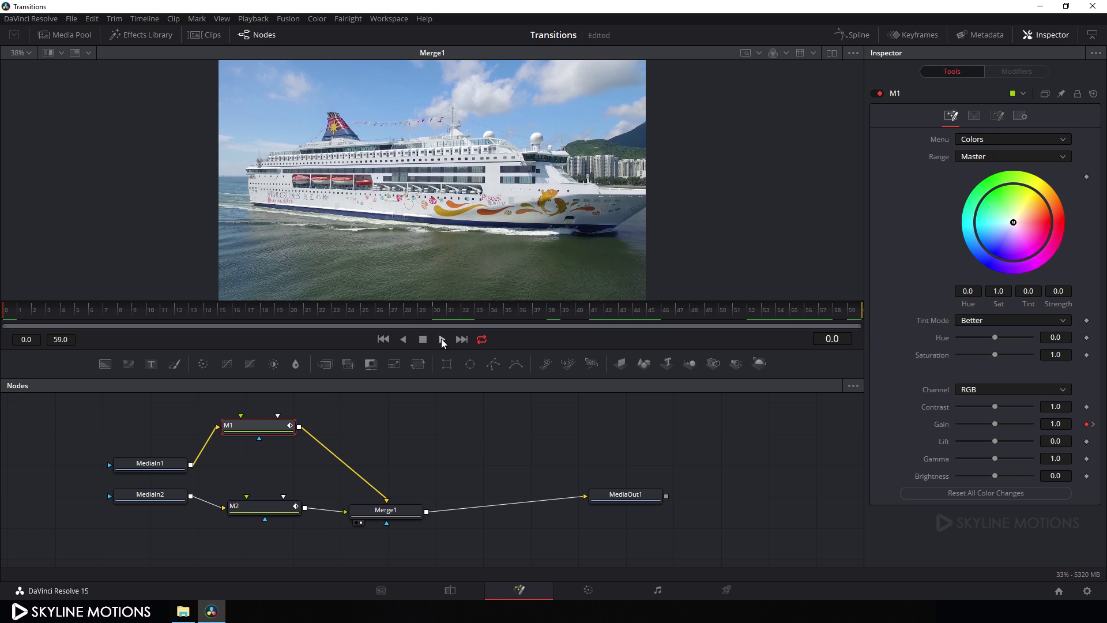
click(442, 339)
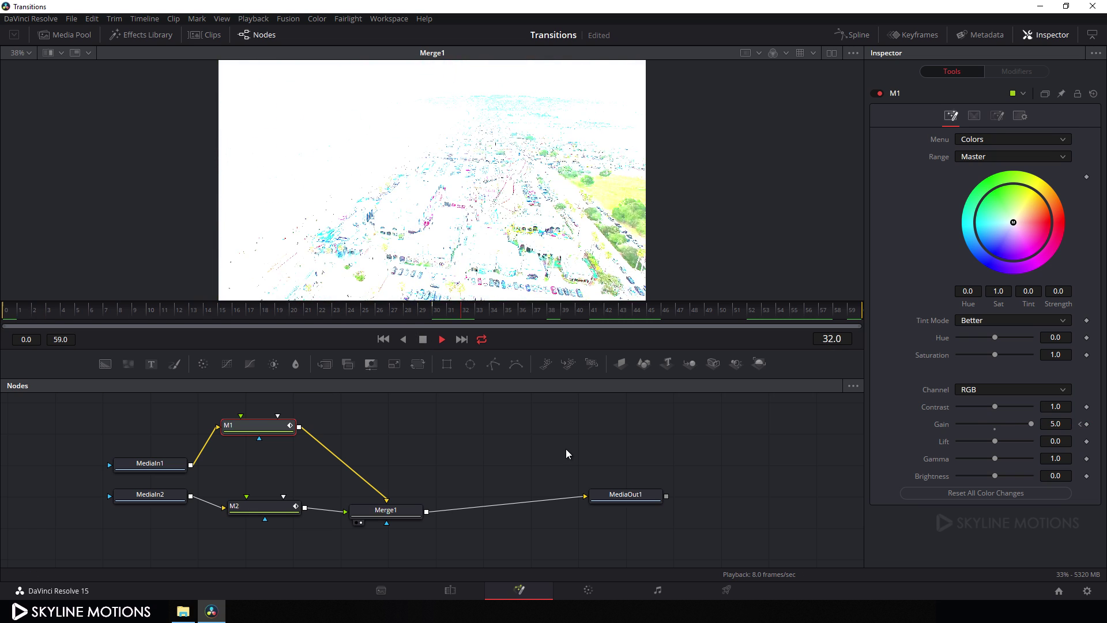
key(space)
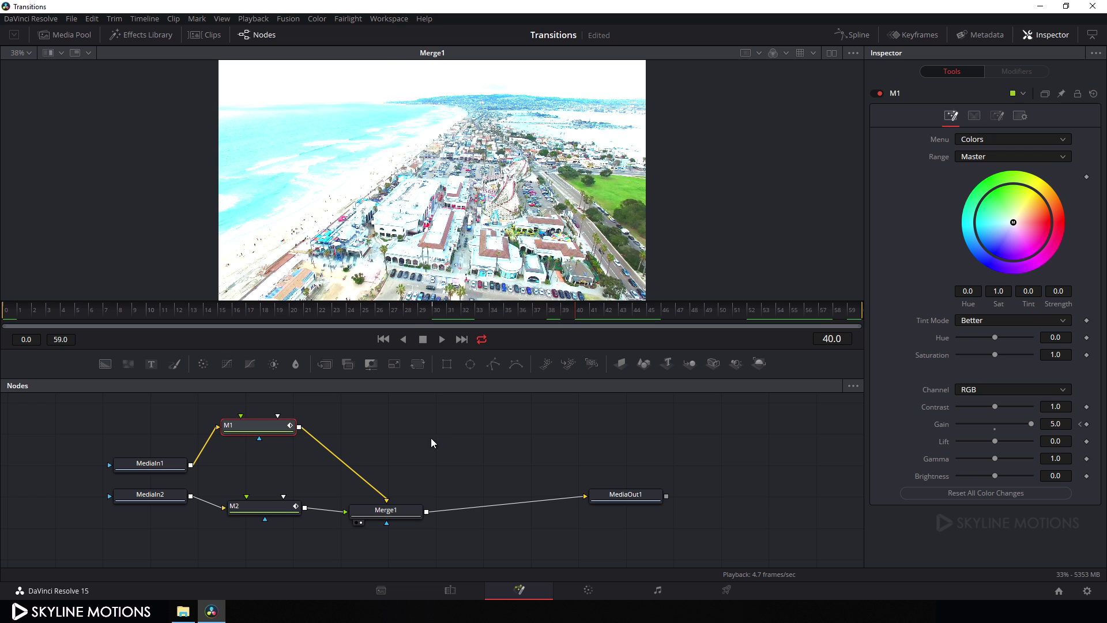
Play back Timeline 1 on the Edit page with looping enabled and scrub through the transition clip
click(450, 591)
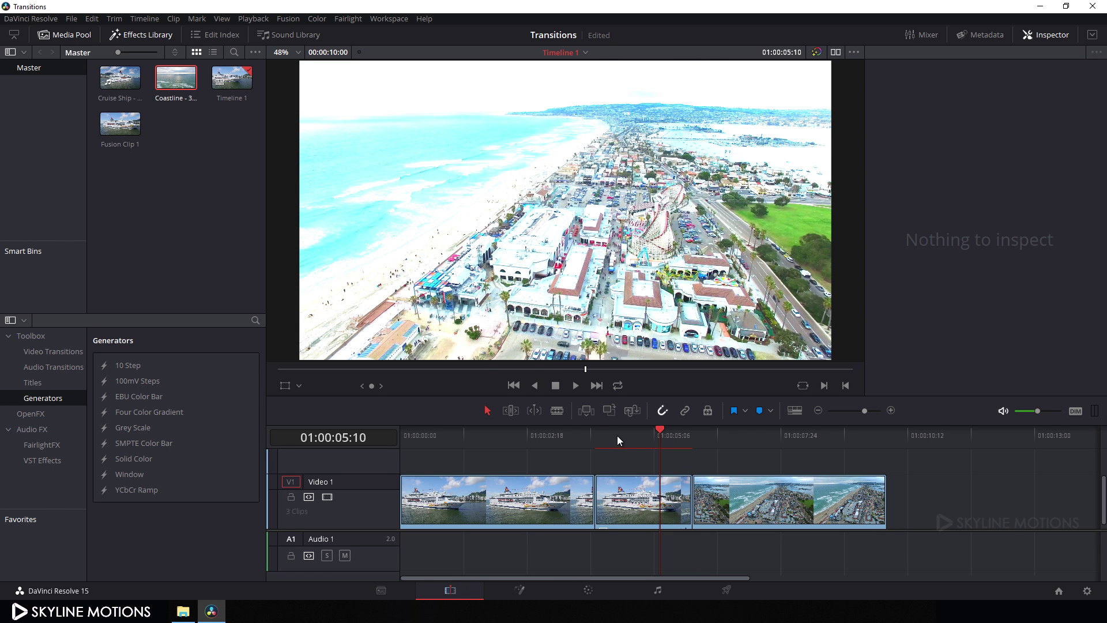
click(578, 437)
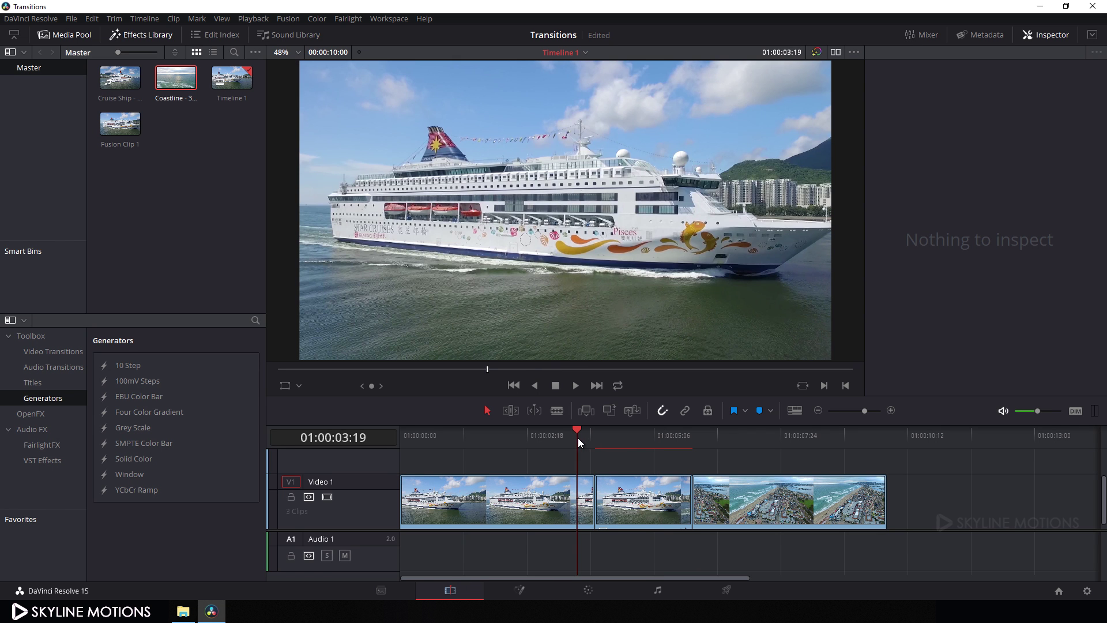
click(622, 385)
key(Home)
click(576, 385)
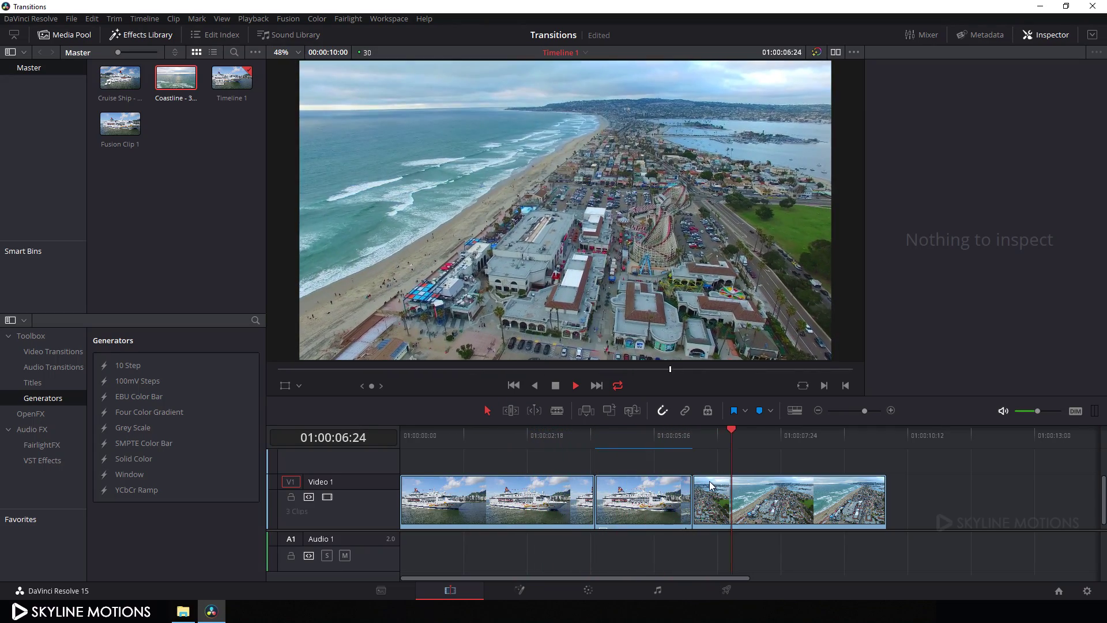
click(555, 385)
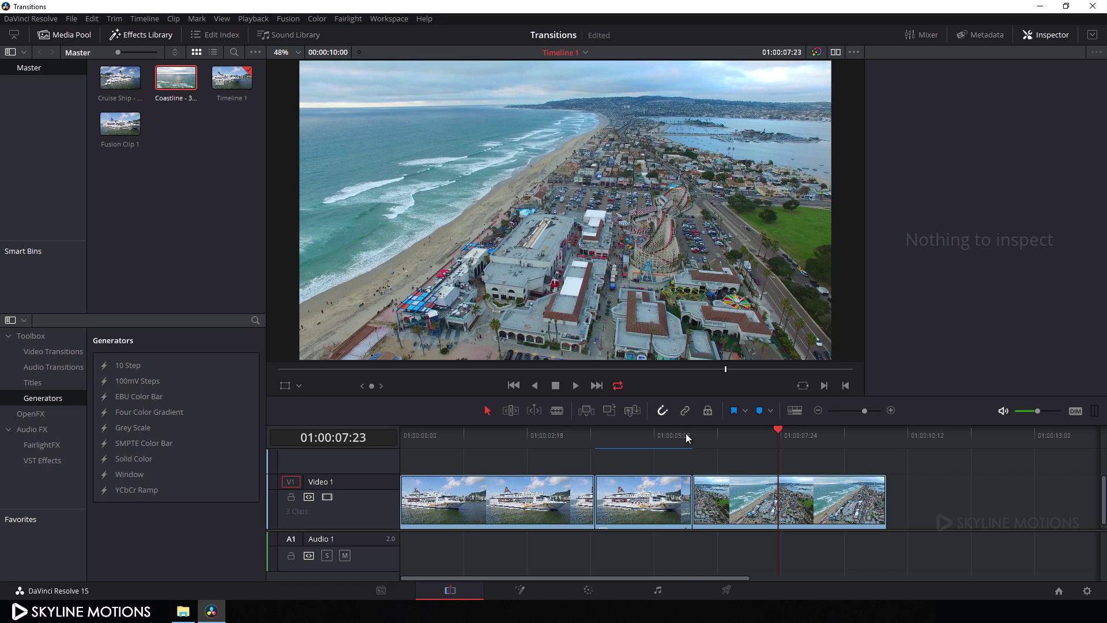
drag(686, 434, 649, 435)
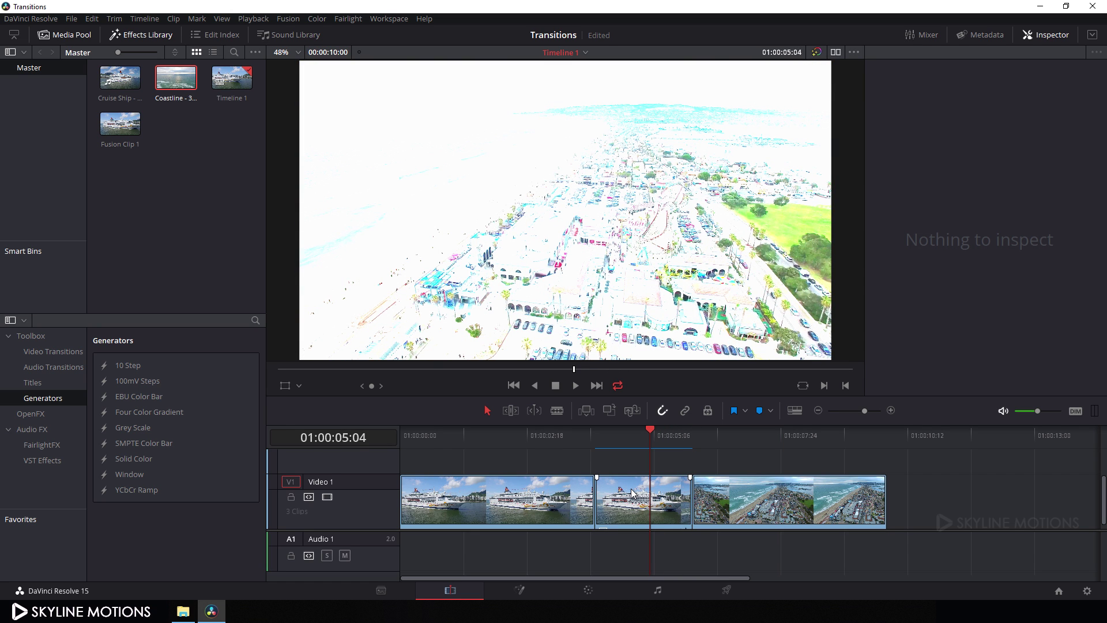
Set the Fusion nodes to arrange to grid, and line up M1 with MediaIn1 and M2 and Merge1 with MediaIn2
click(524, 590)
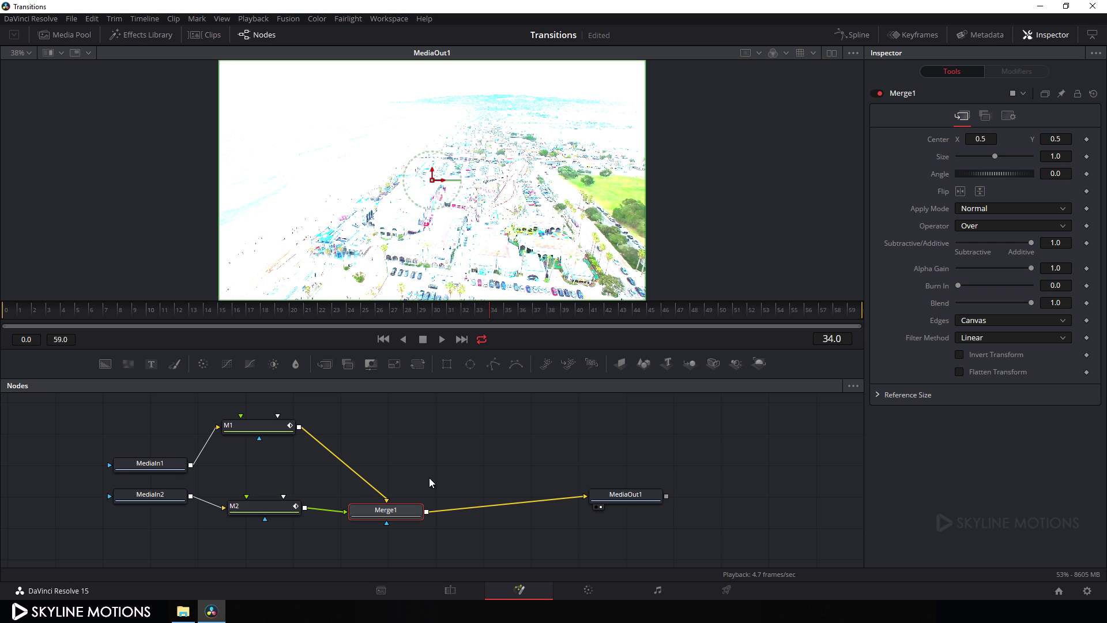
right_click(449, 463)
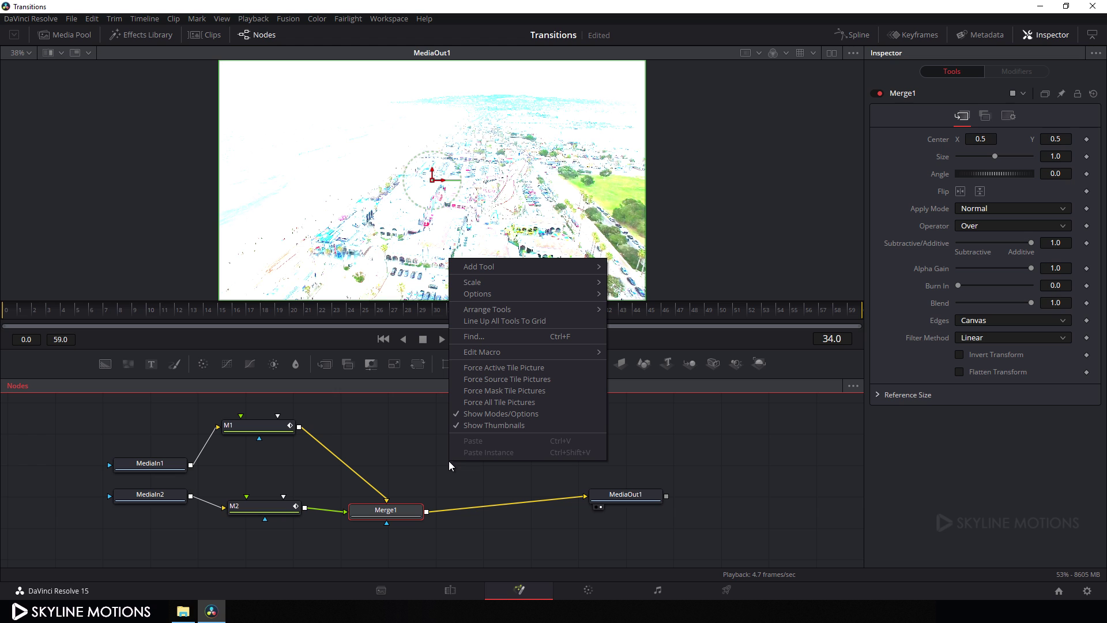
mouse_move(505, 309)
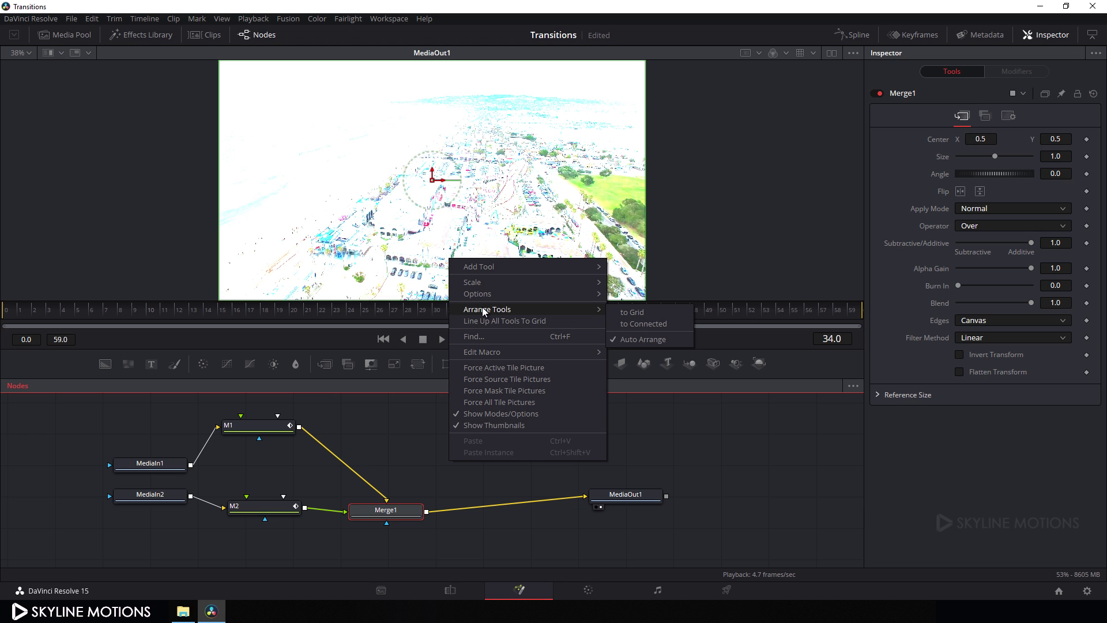
click(632, 313)
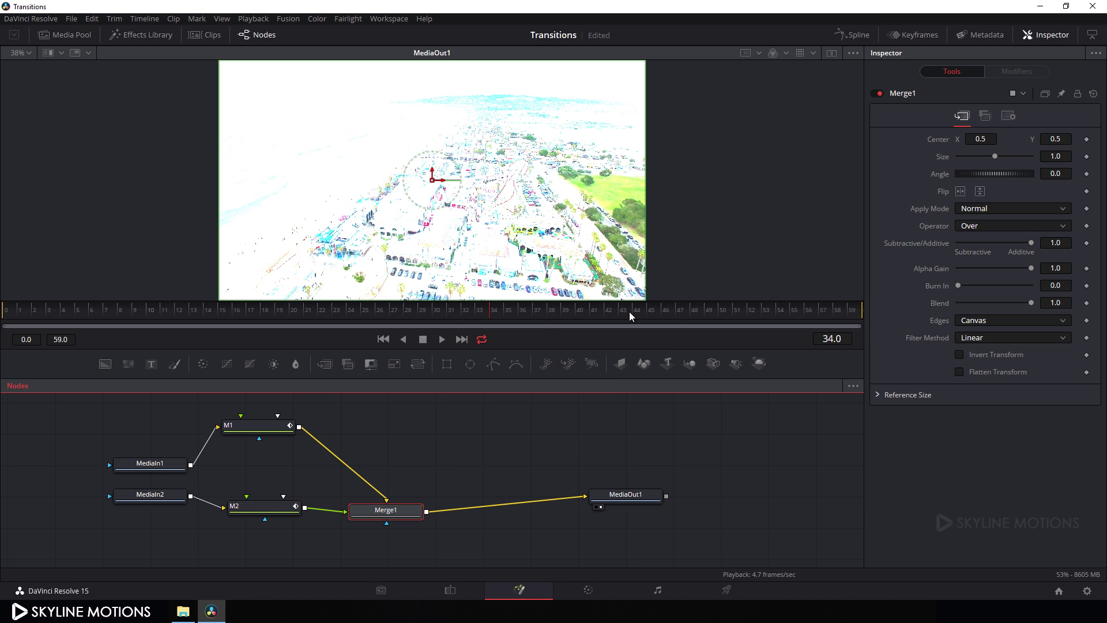
drag(381, 505, 478, 489)
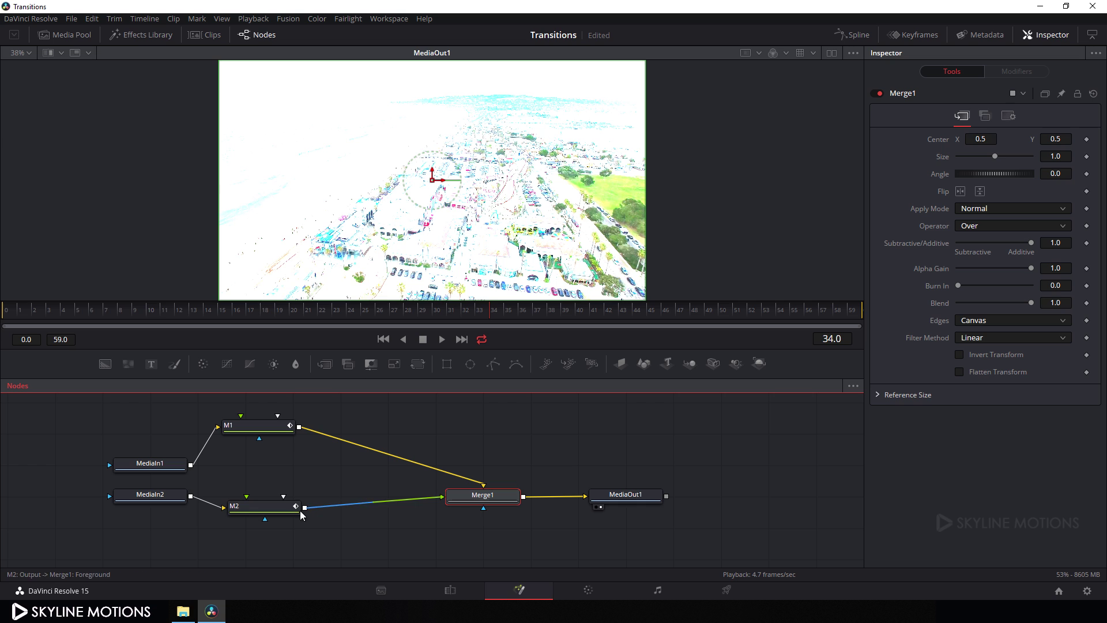
drag(283, 515, 311, 504)
drag(258, 420, 290, 458)
Save the M1, M2 and Merge1 nodes together as Exposure.setting in the Exposure Transitions folder, replacing the existing file
drag(237, 427, 535, 525)
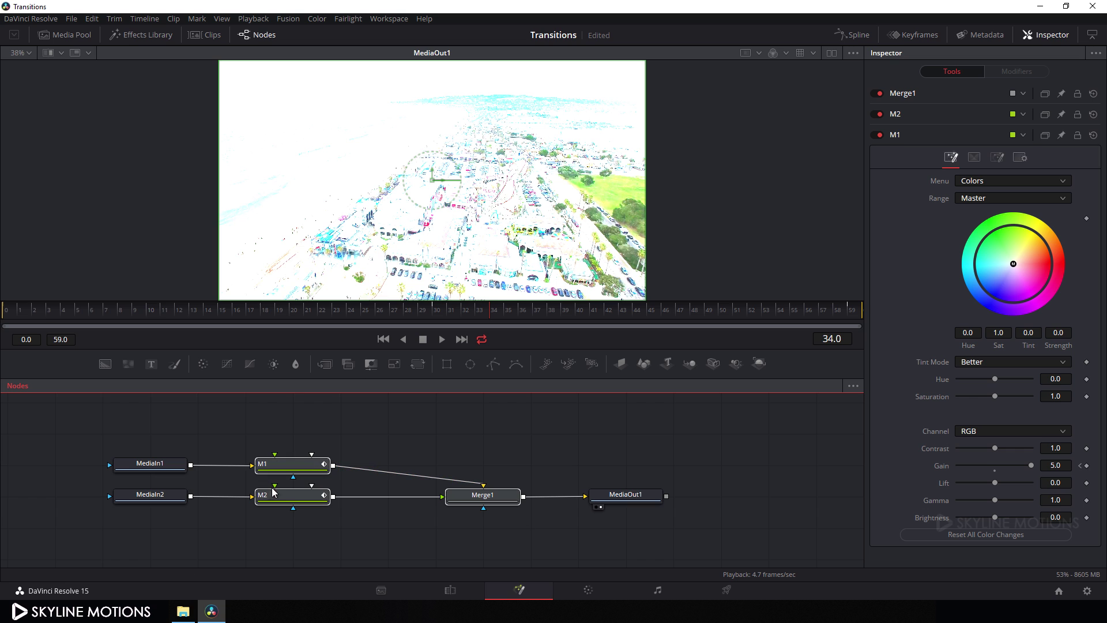
right_click(485, 504)
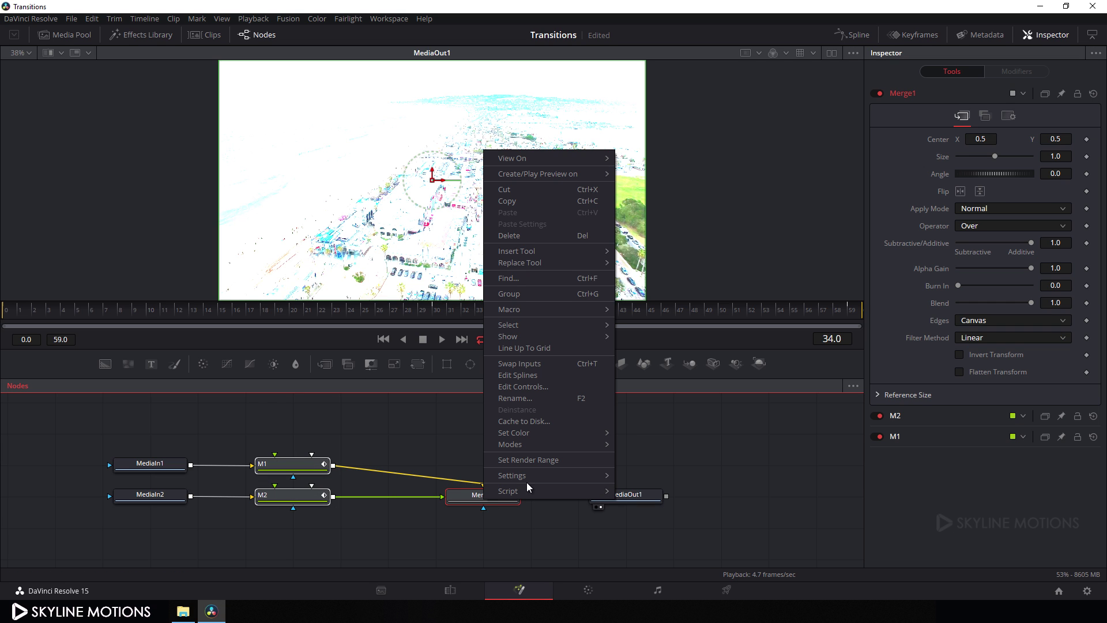
mouse_move(527, 475)
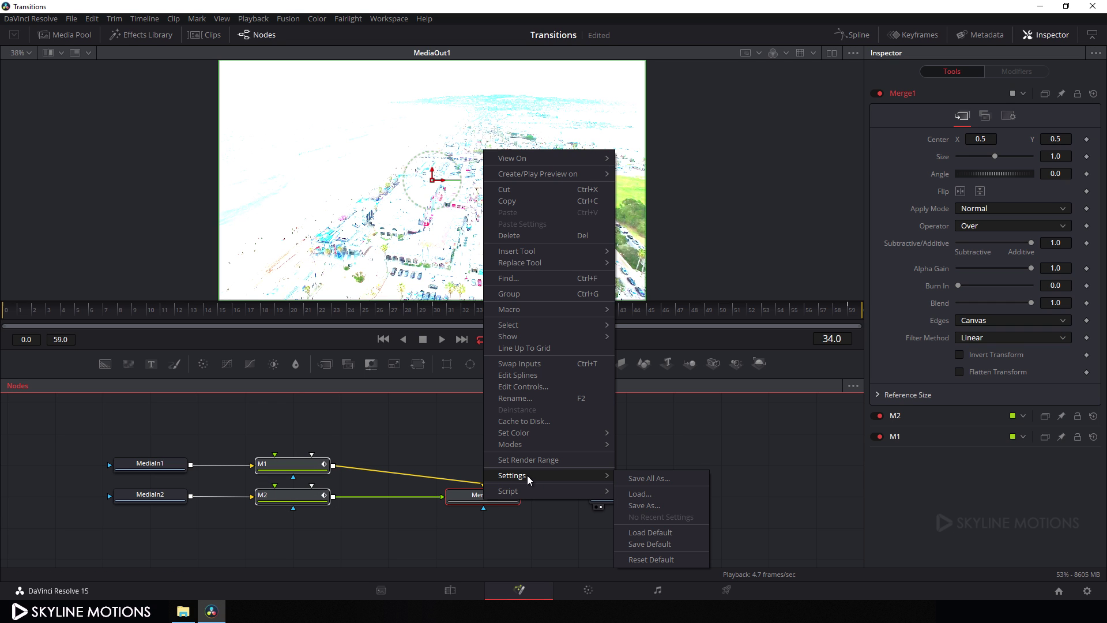
click(650, 507)
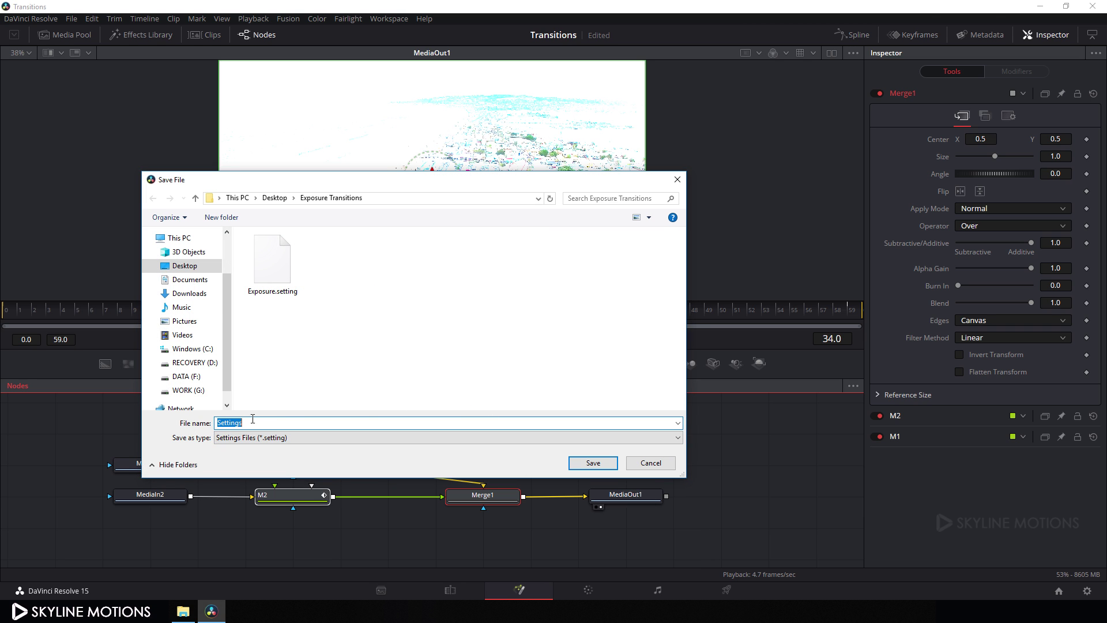
text(E)
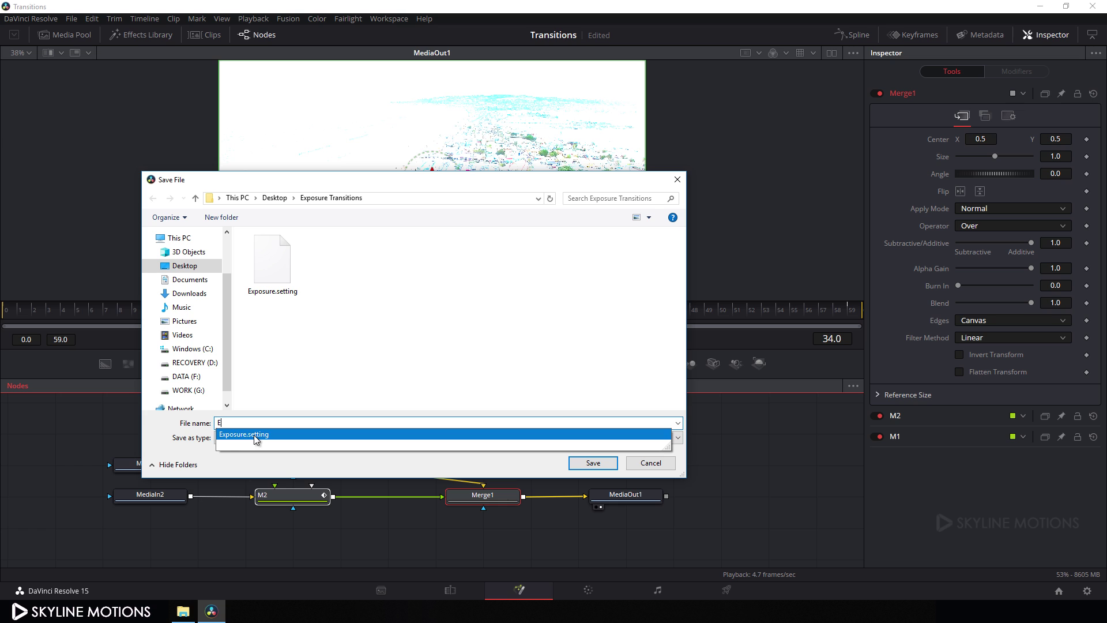
click(254, 435)
click(583, 468)
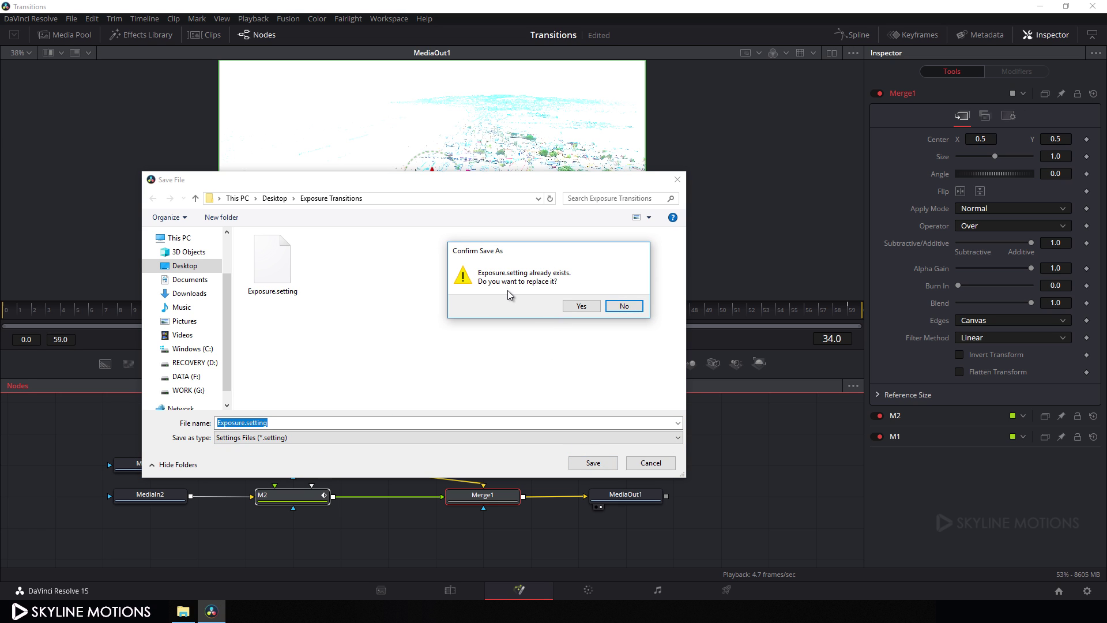
click(575, 306)
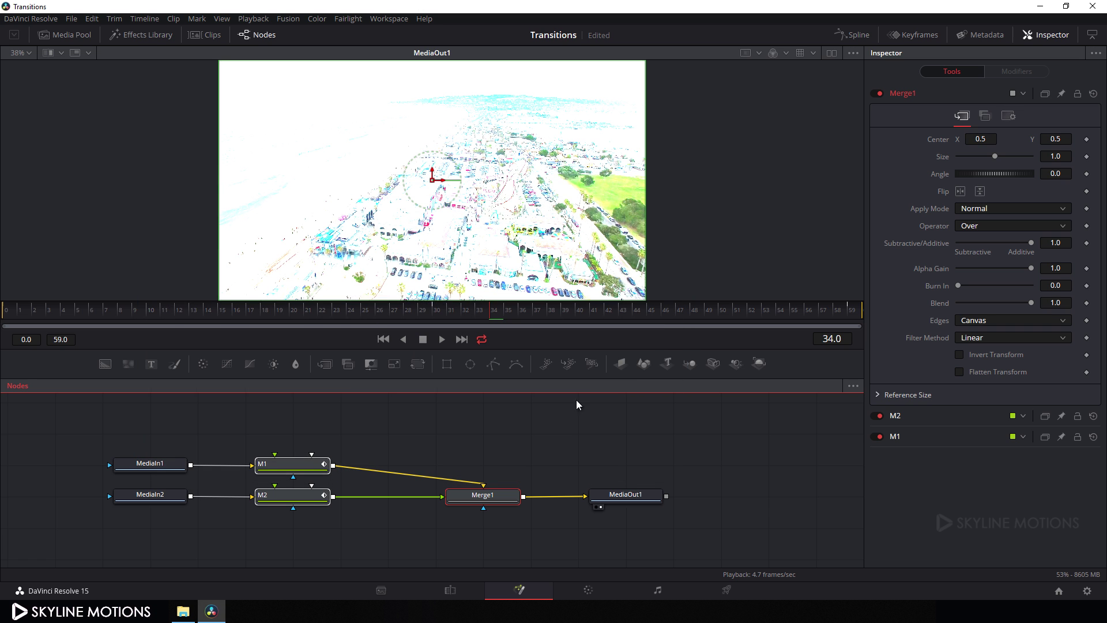
On the Edit page, append the Cruise Ship clip after the Coastline clip on Video 1 and delete its audio
click(450, 591)
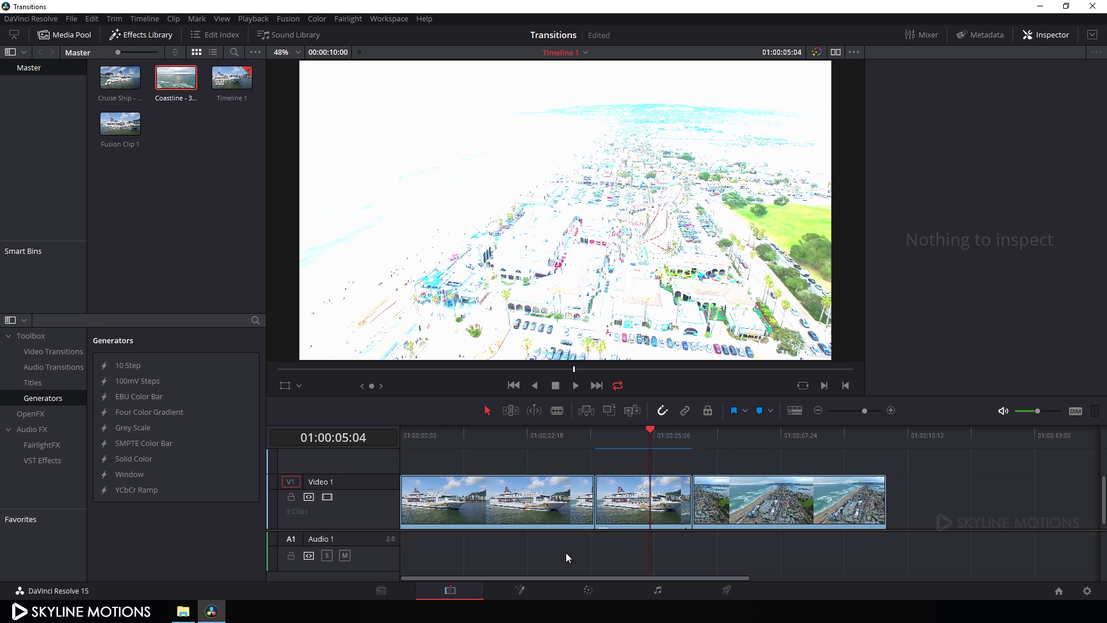
drag(658, 437, 731, 434)
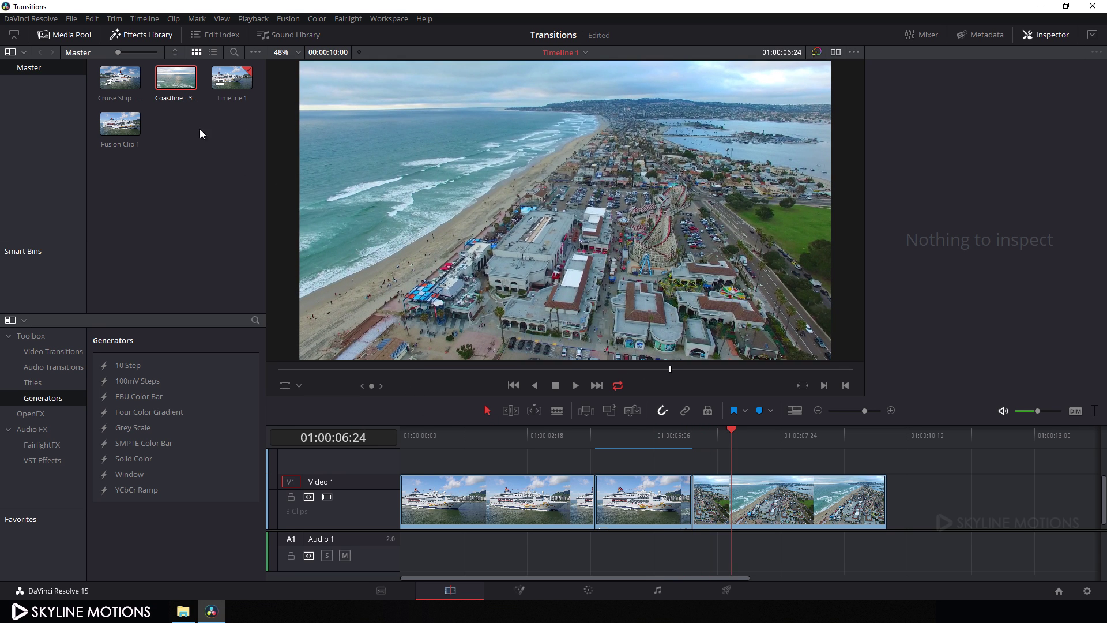
drag(128, 80, 901, 489)
click(913, 555)
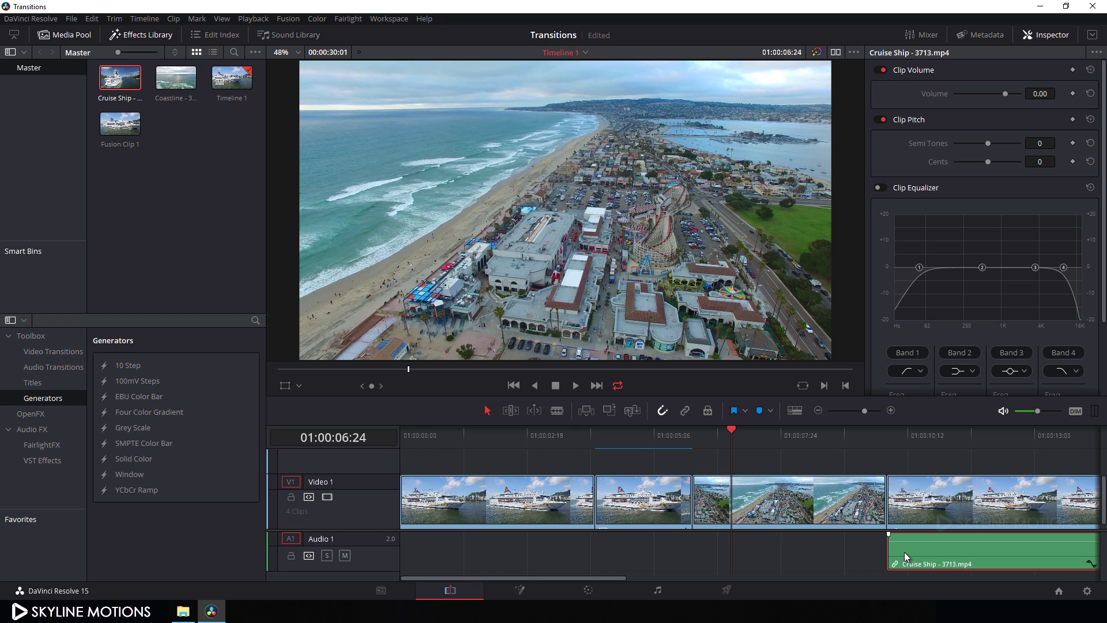
key(Delete)
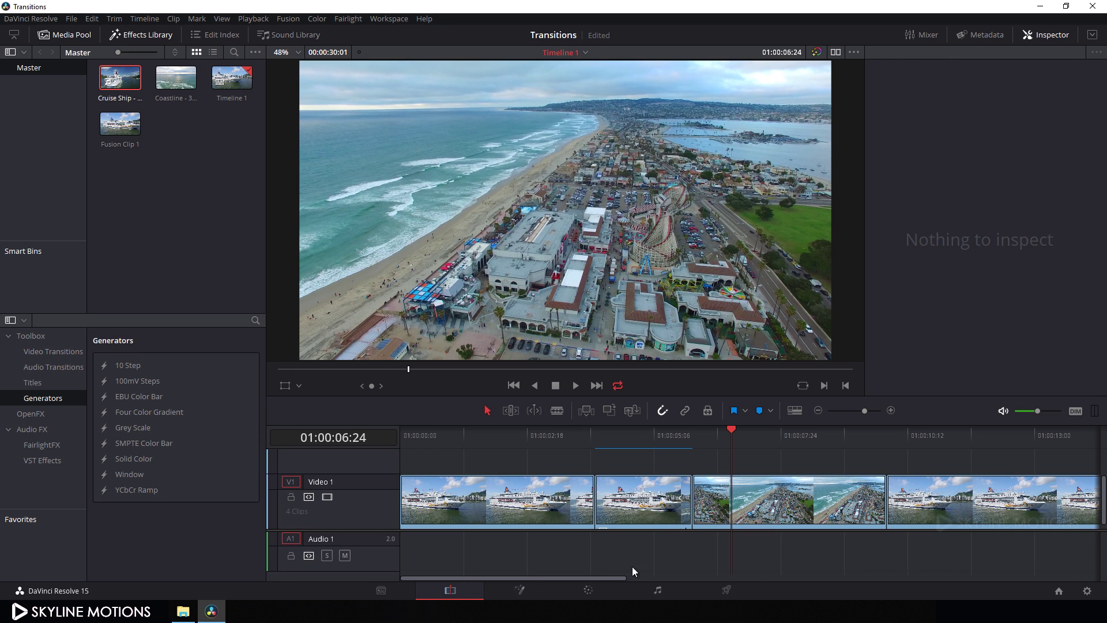
Split the appended Cruise Ship clip at 01:00:15:06 and ripple delete the part before the cut
drag(614, 577, 680, 554)
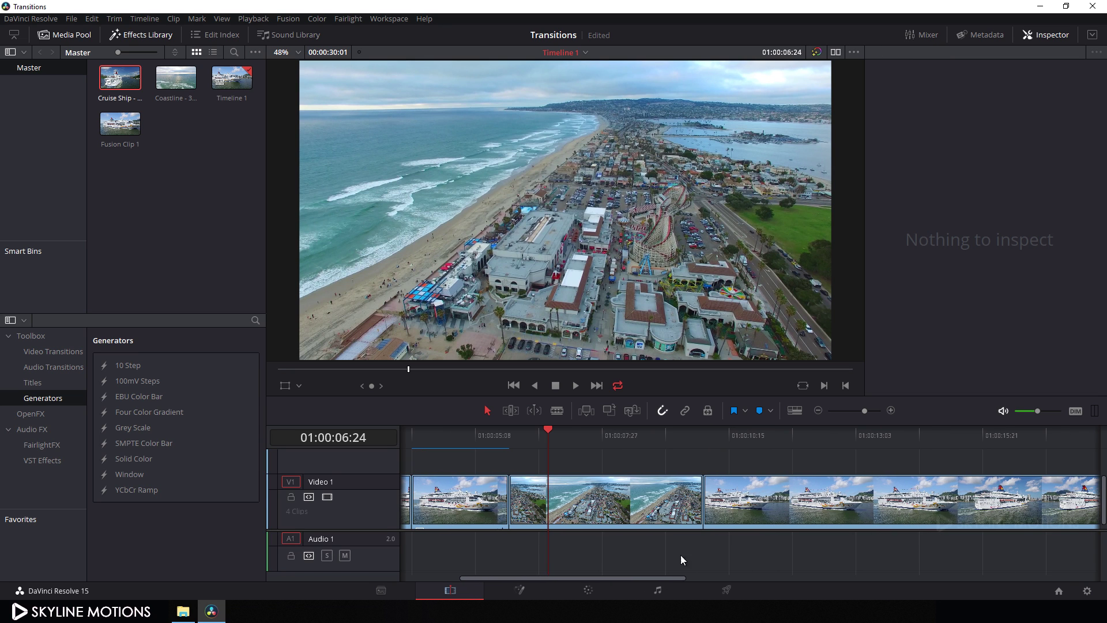
drag(699, 434, 941, 451)
key(space)
click(701, 439)
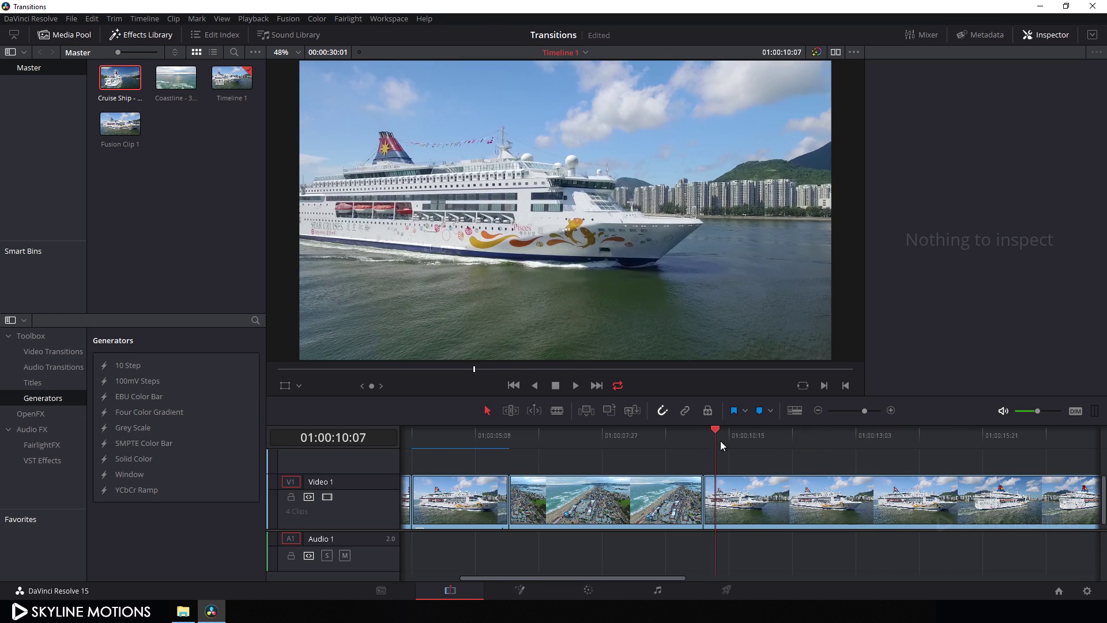
drag(701, 440, 957, 448)
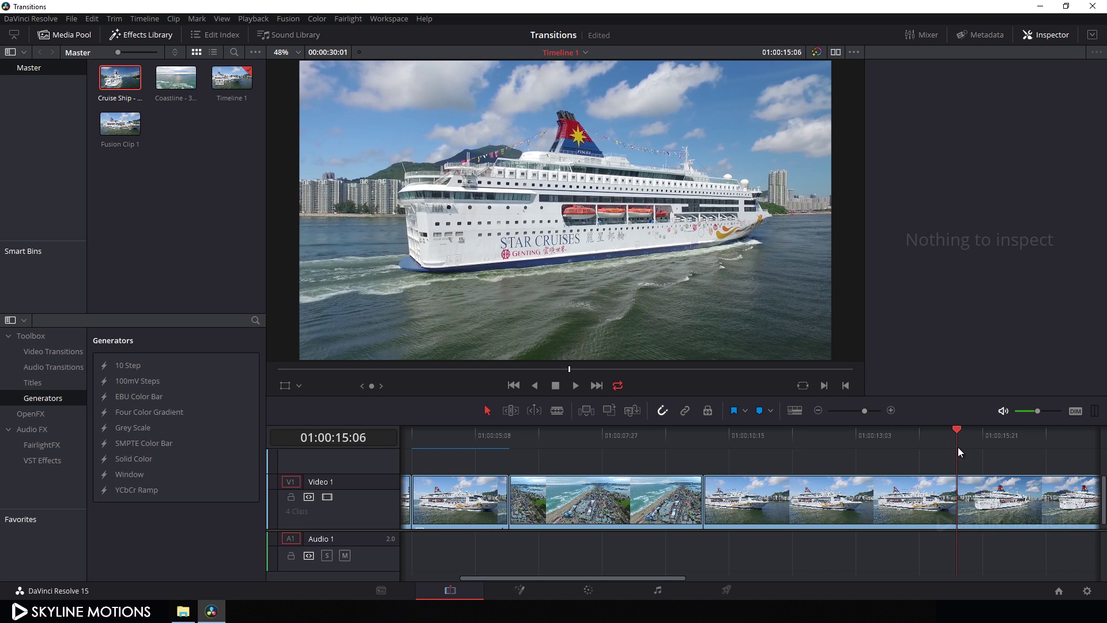
click(557, 410)
click(957, 502)
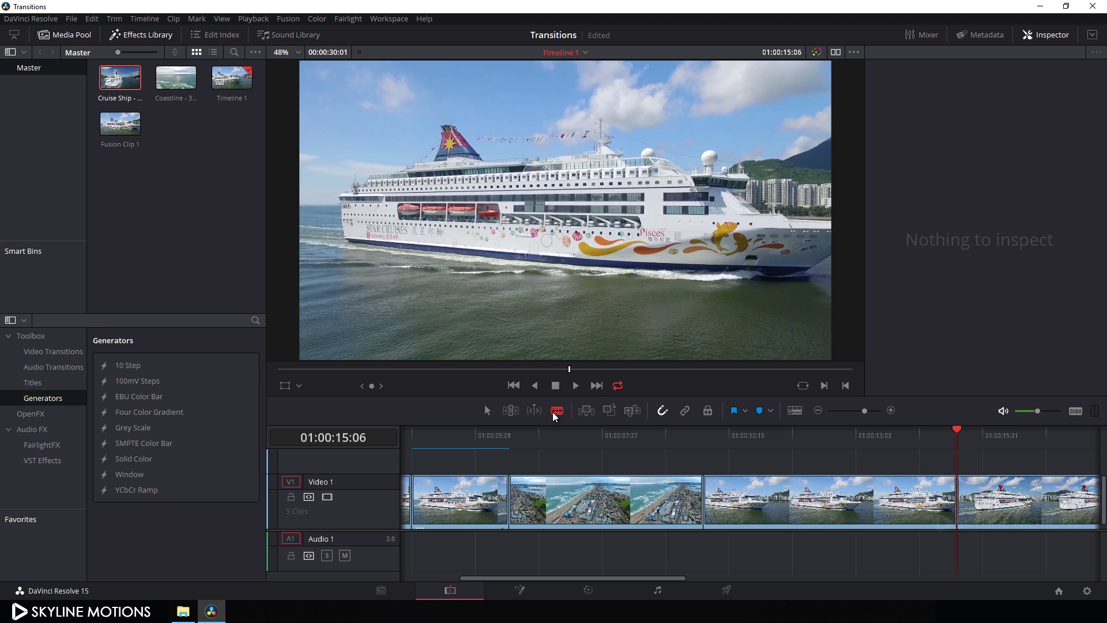
click(487, 411)
click(806, 494)
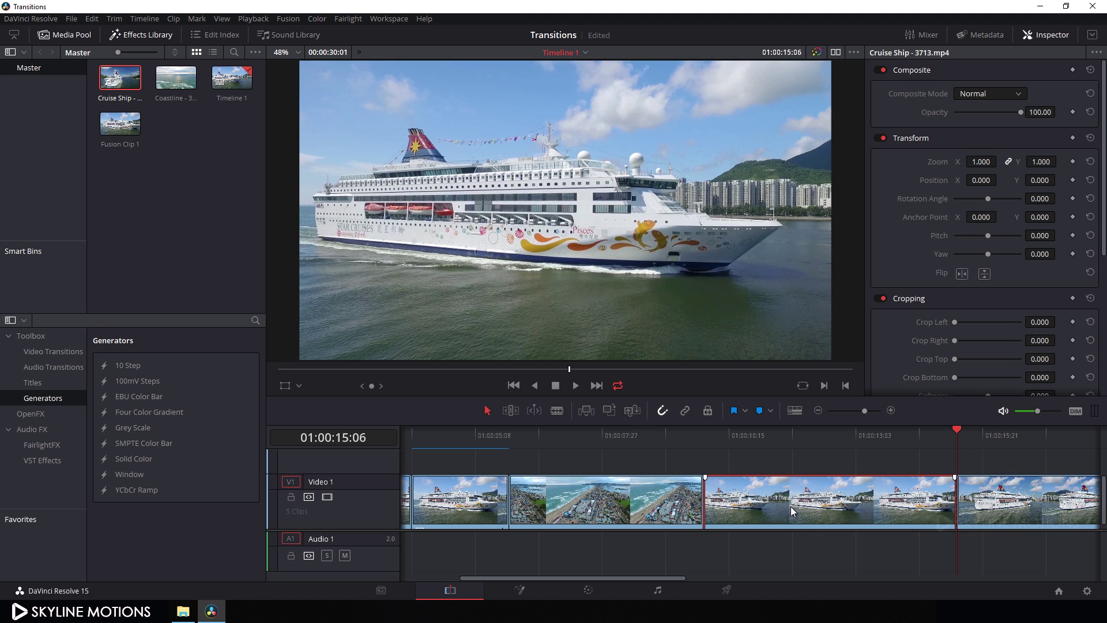
key(Delete)
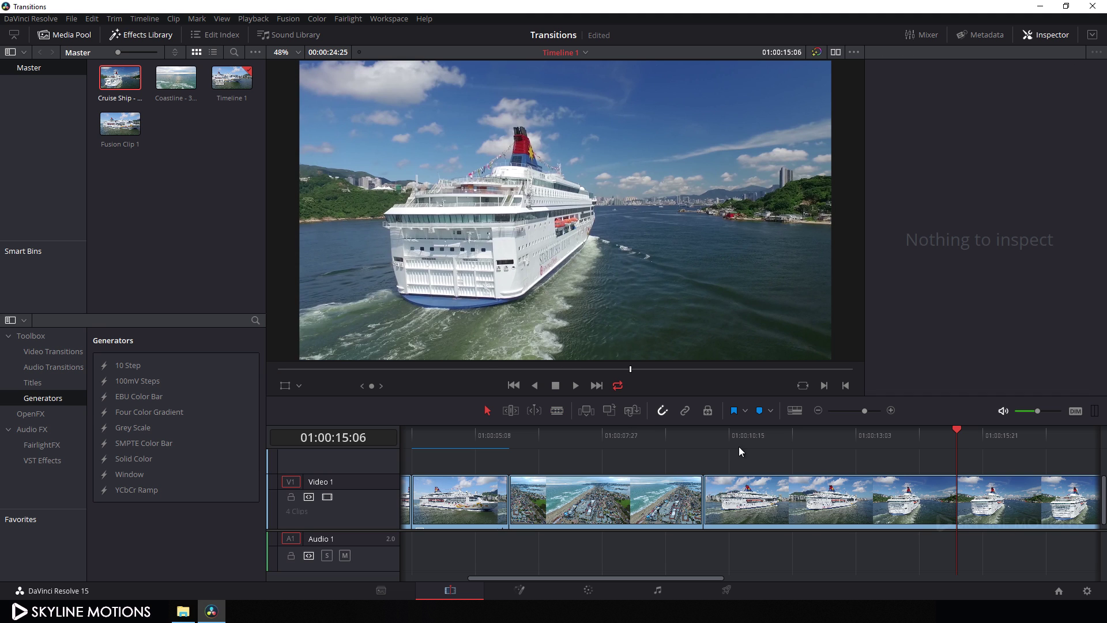
Split the last Cruise Ship clip at 01:00:15:00 and delete the part after the cut
drag(732, 437, 947, 445)
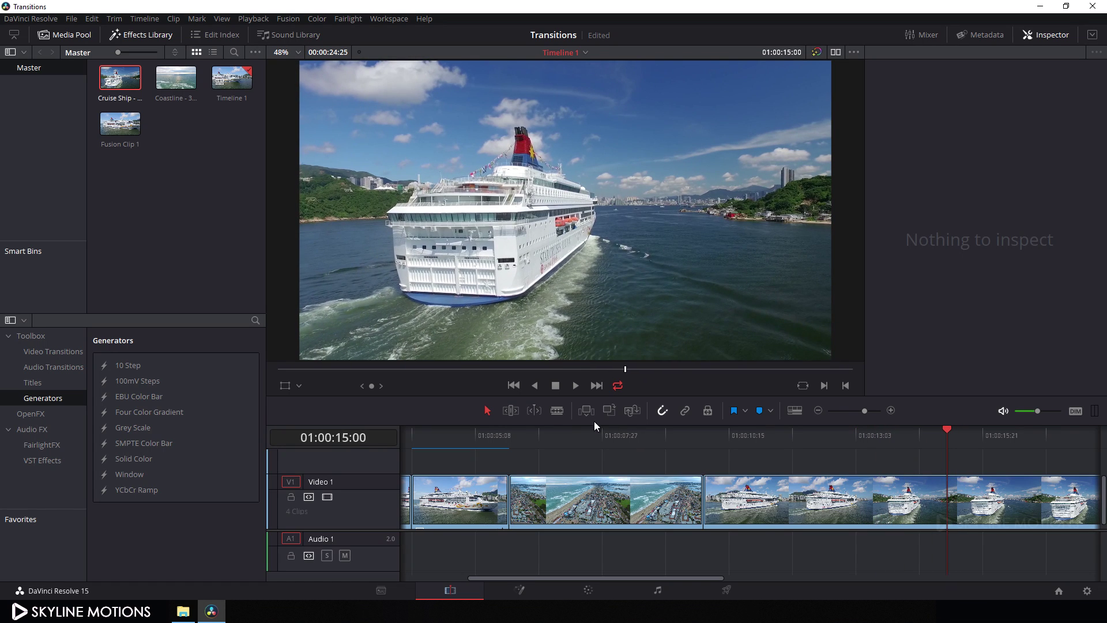
click(557, 410)
click(947, 499)
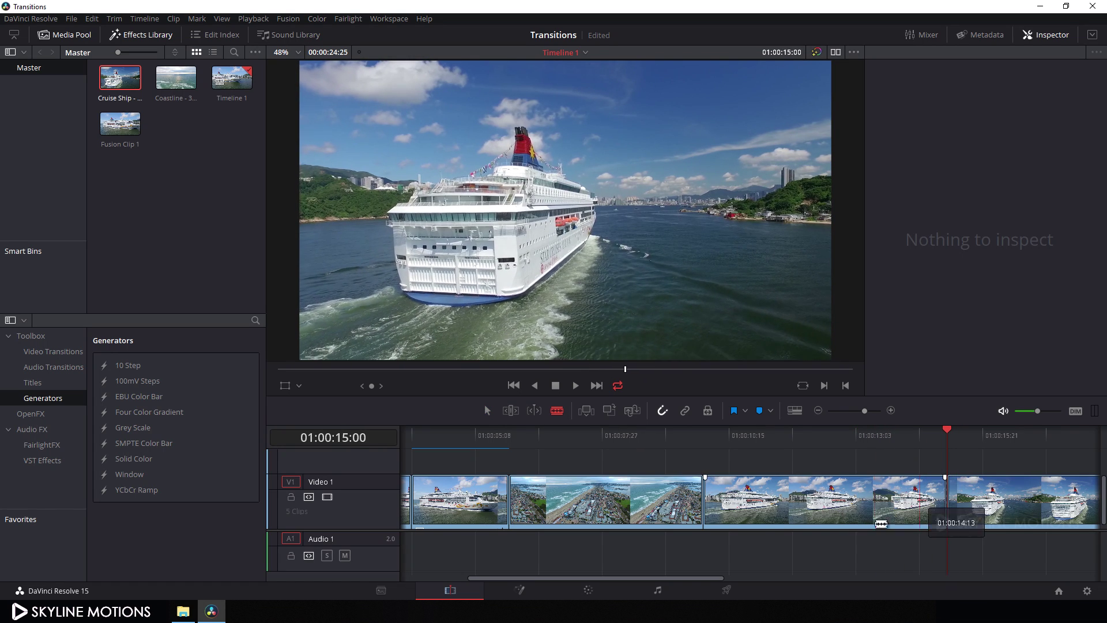
click(488, 411)
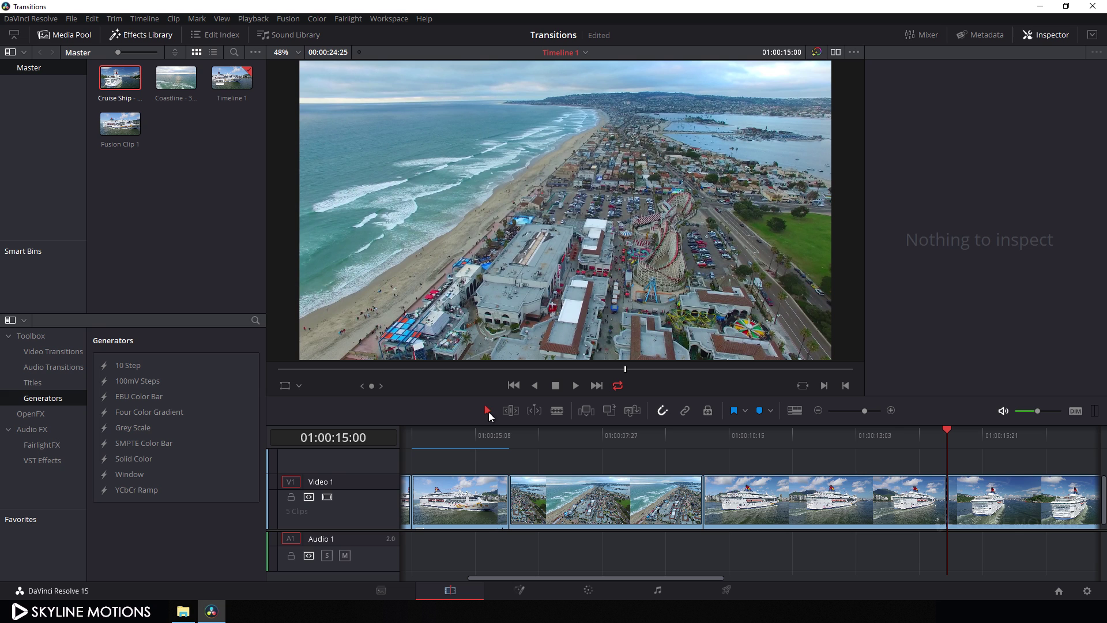
click(1016, 505)
key(Delete)
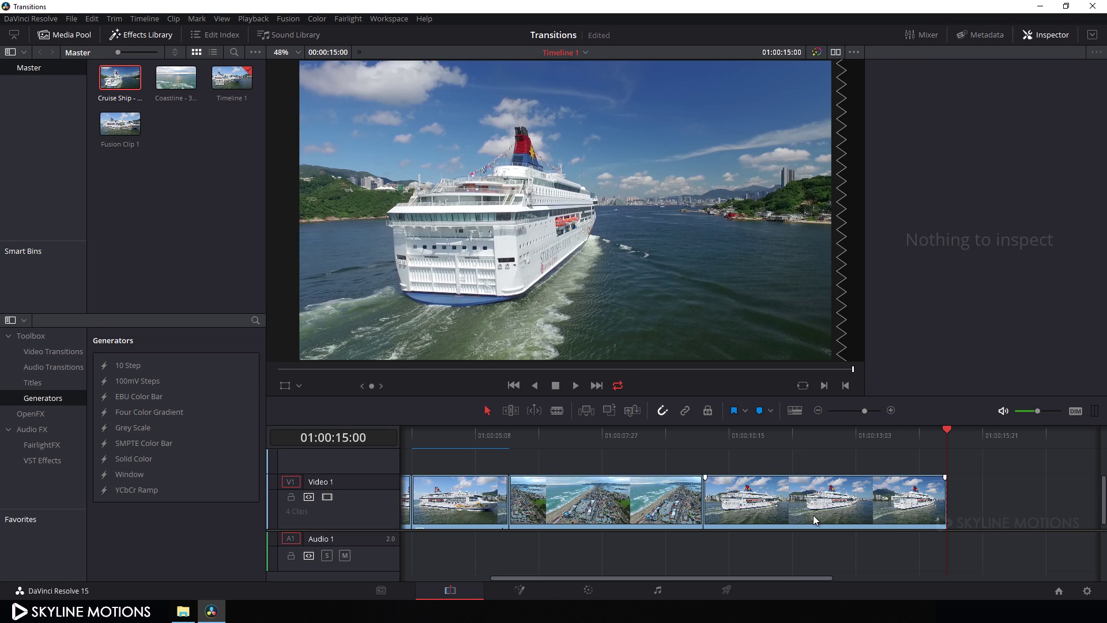
Split the last Cruise Ship clip at 01:00:11:00, one second after it starts
drag(624, 579, 566, 569)
mouse_move(828, 436)
mouse_down()
mouse_move(789, 437)
mouse_move(827, 431)
mouse_move(814, 437)
mouse_up()
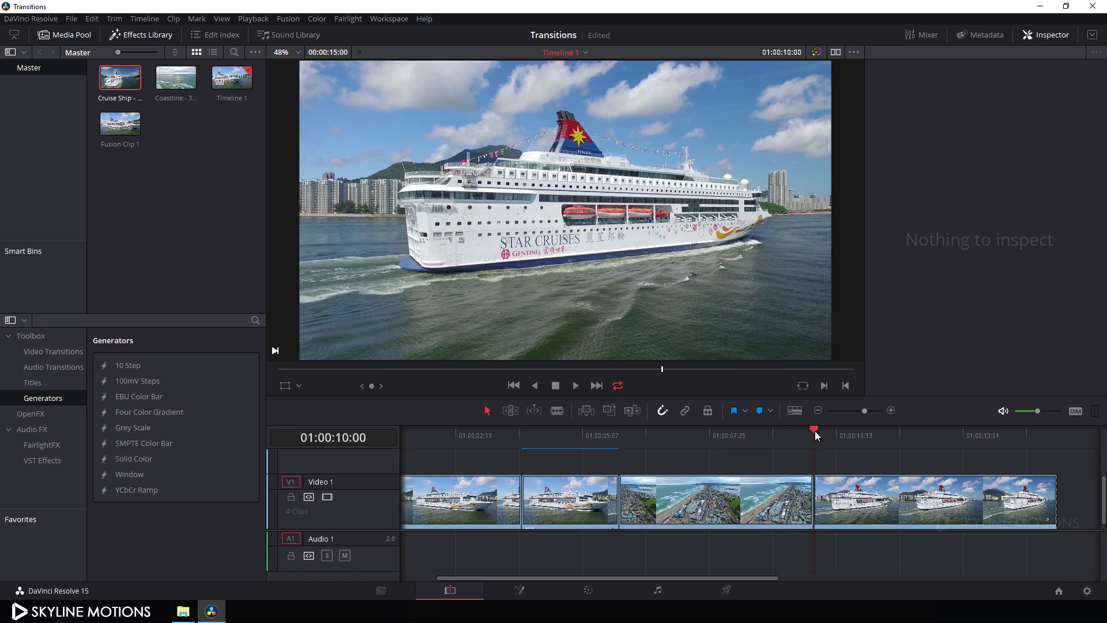
drag(816, 431, 815, 431)
drag(817, 429, 863, 438)
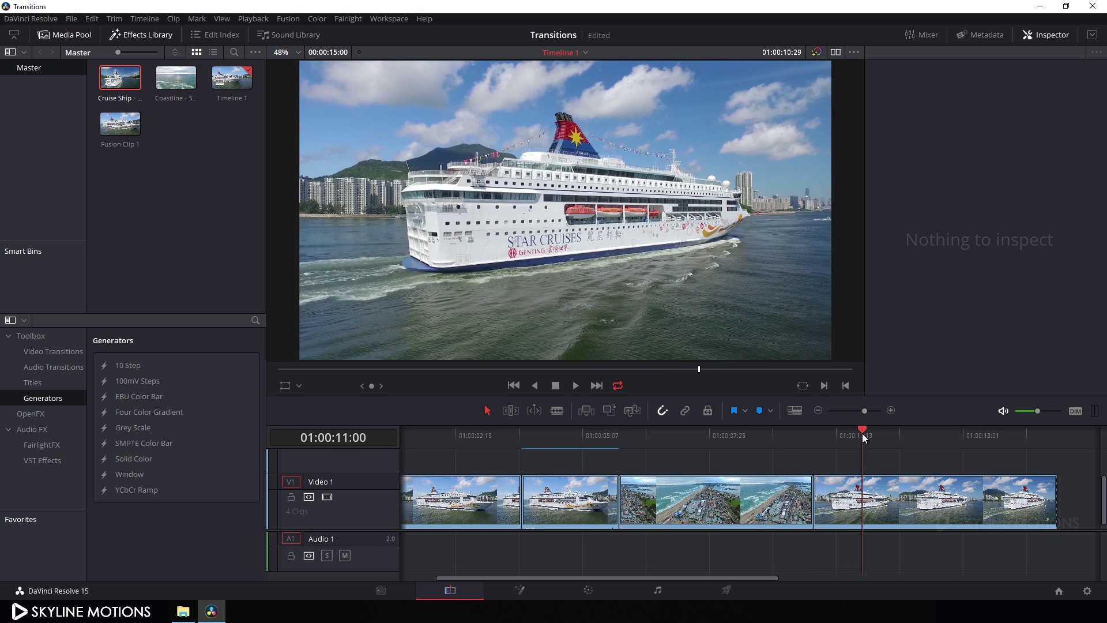
key(b)
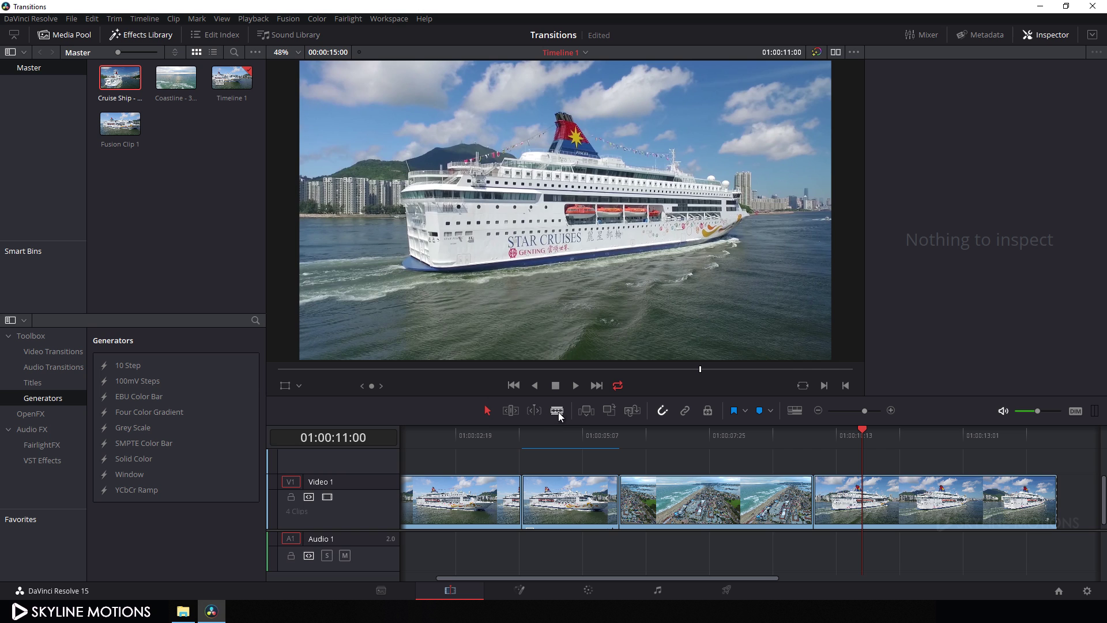
click(868, 490)
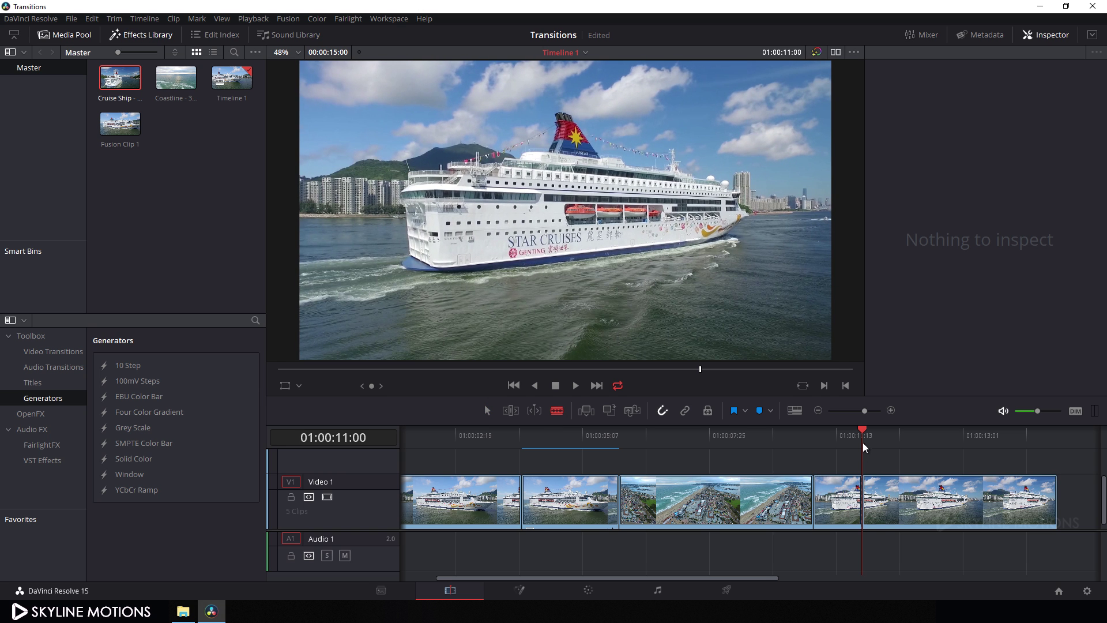
Split the Coastline clip at 01:00:09:00, one second before its end
drag(863, 435, 815, 444)
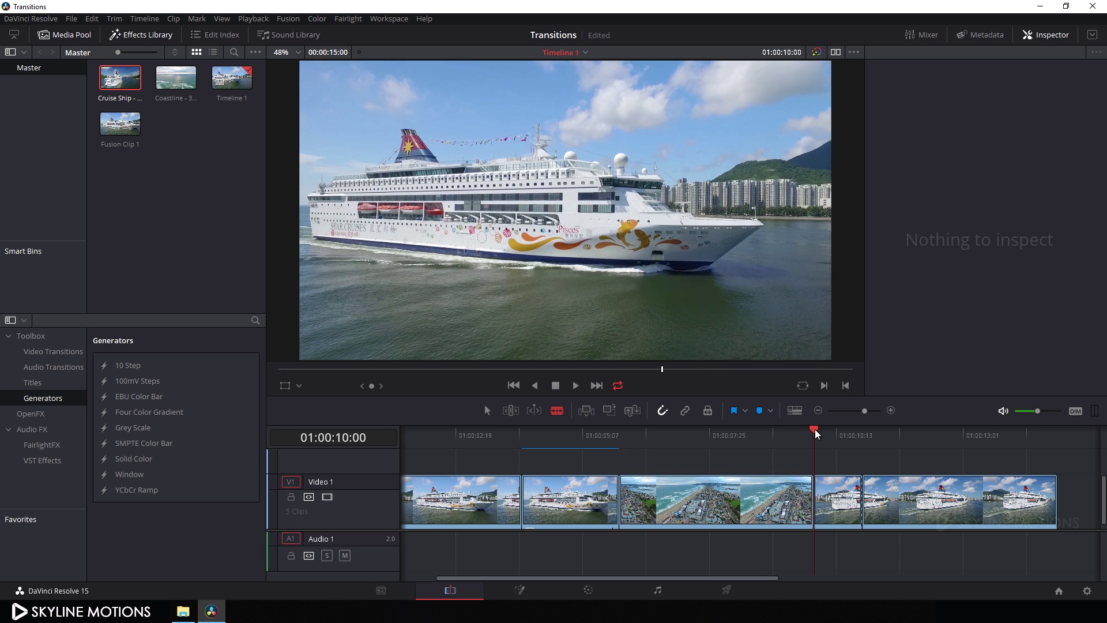
drag(816, 433, 765, 434)
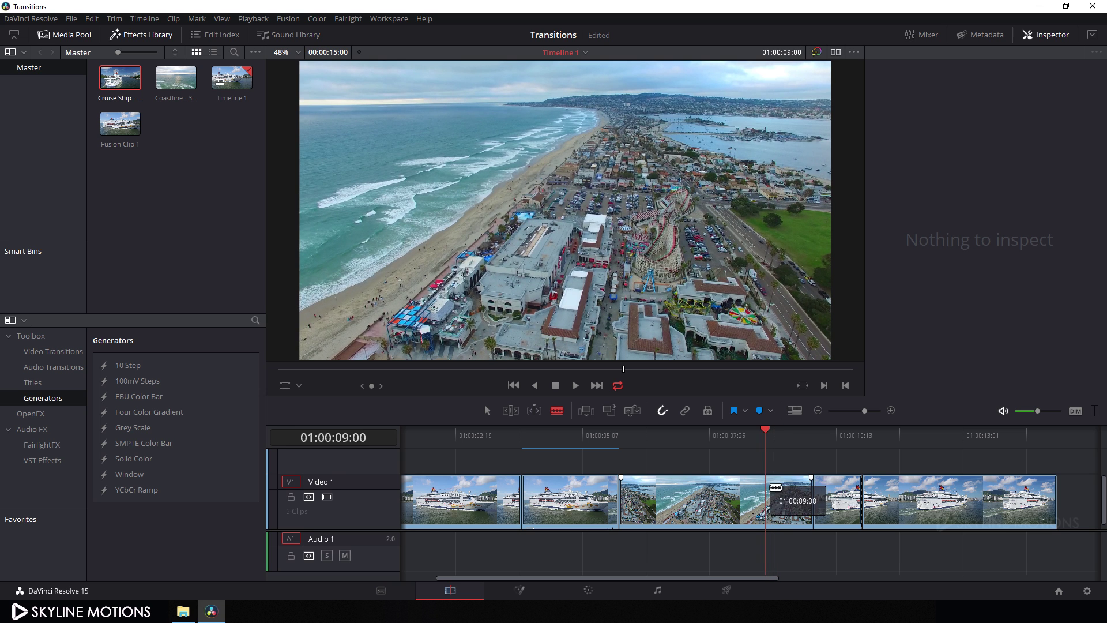
click(768, 495)
click(487, 411)
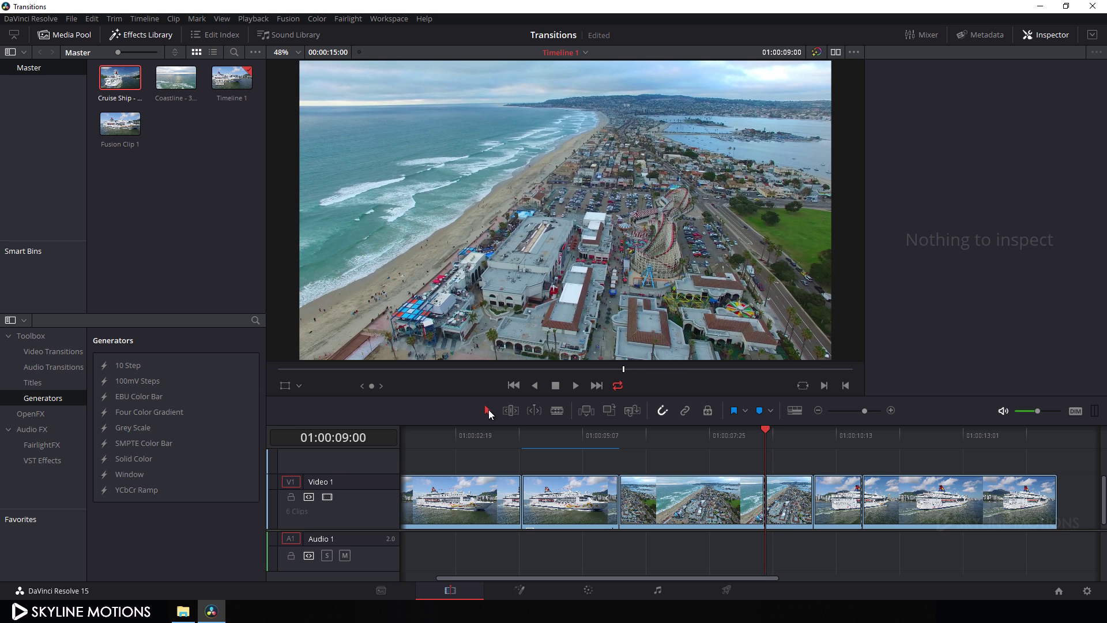
Move the one-second Cruise Ship piece straight up to the track above and extend the short Coastline piece to 01:00:11:00 beneath it
click(832, 502)
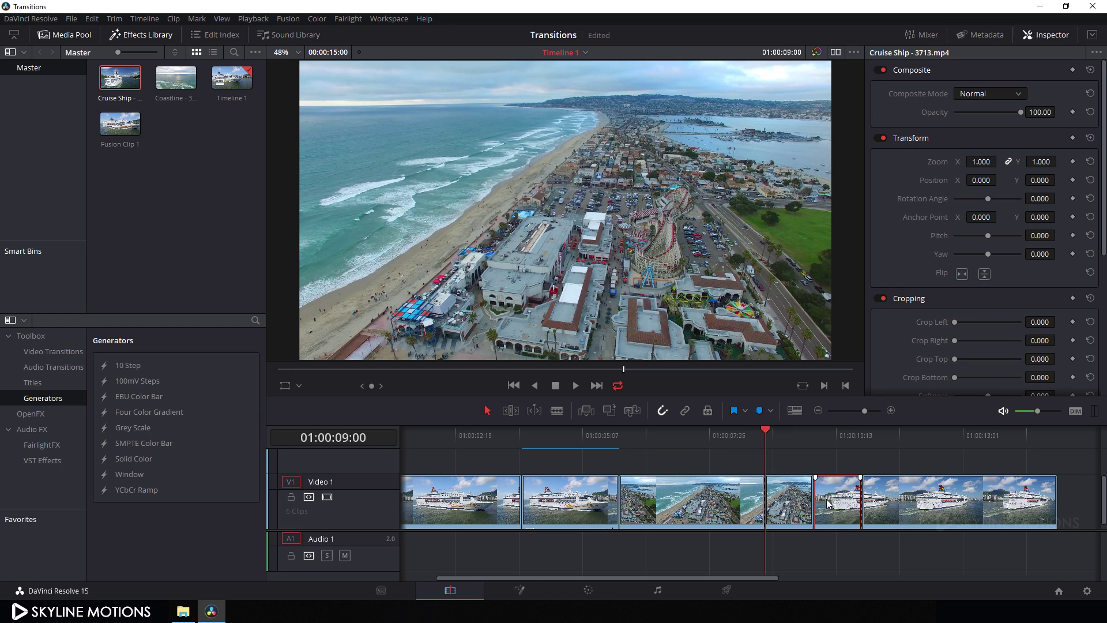
drag(831, 500, 834, 468)
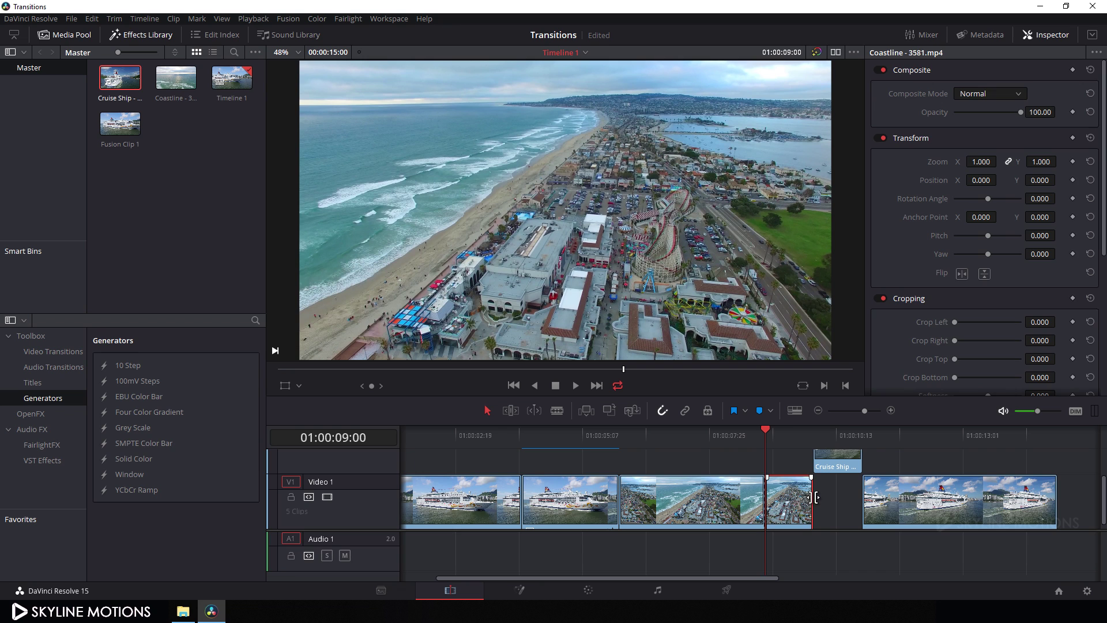
drag(813, 494, 861, 498)
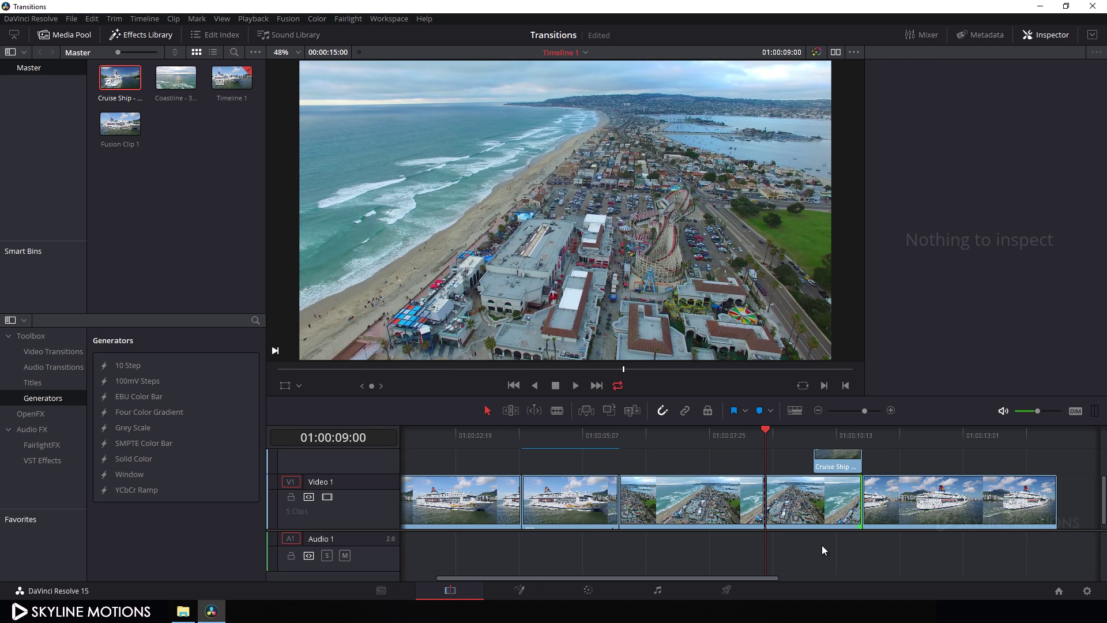
Combine the short Coastline piece and the Cruise Ship piece above it into a new Fusion clip, and open it on the Fusion page
click(832, 484)
click(825, 503)
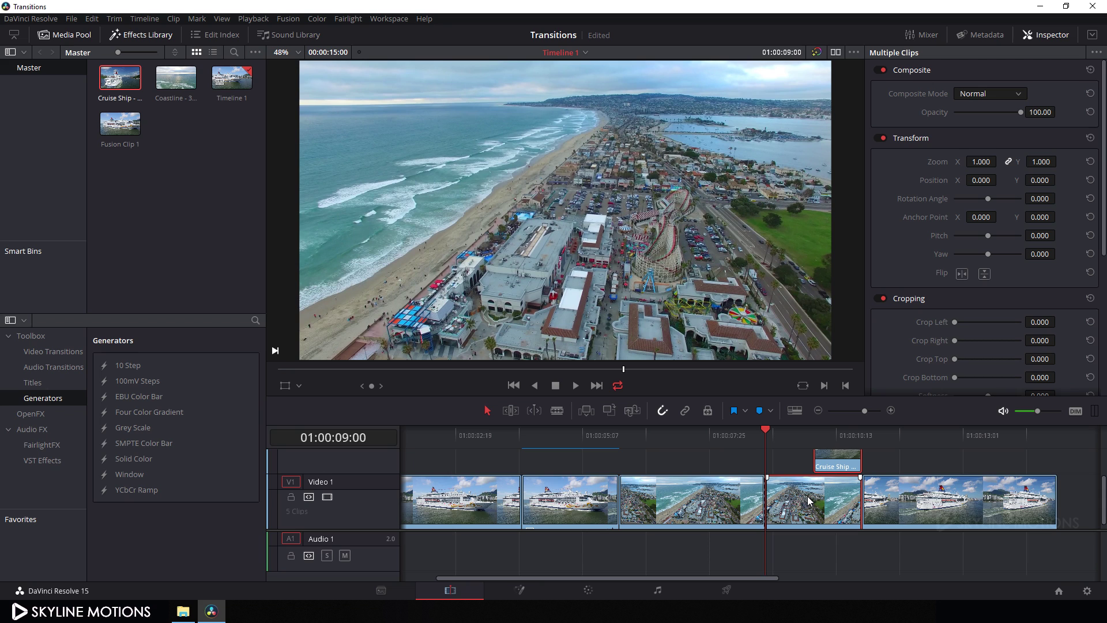
right_click(816, 501)
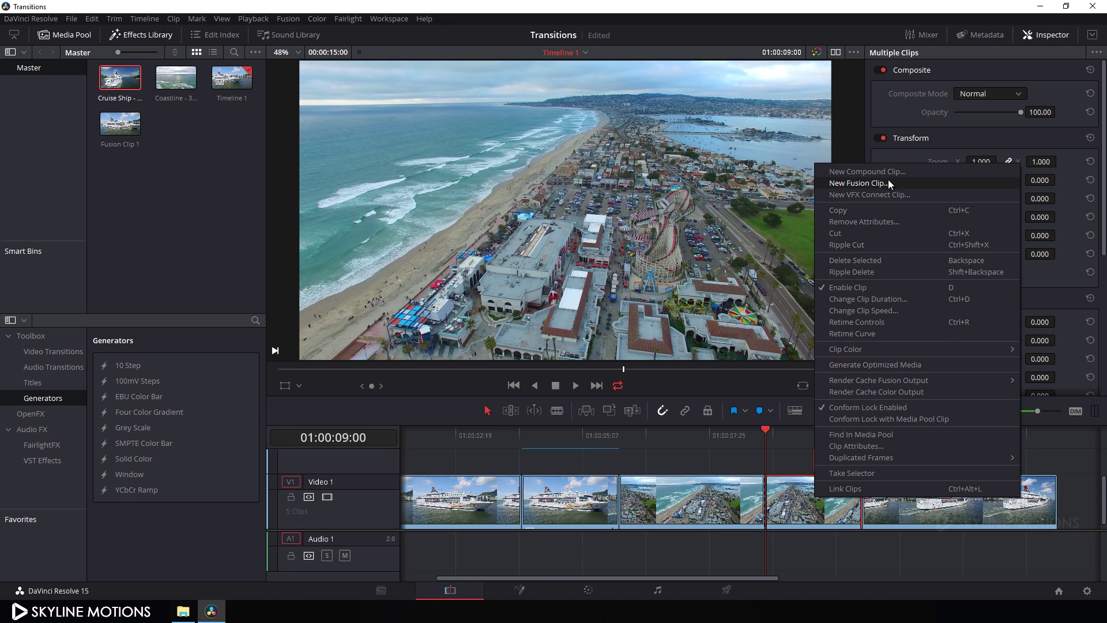
click(859, 183)
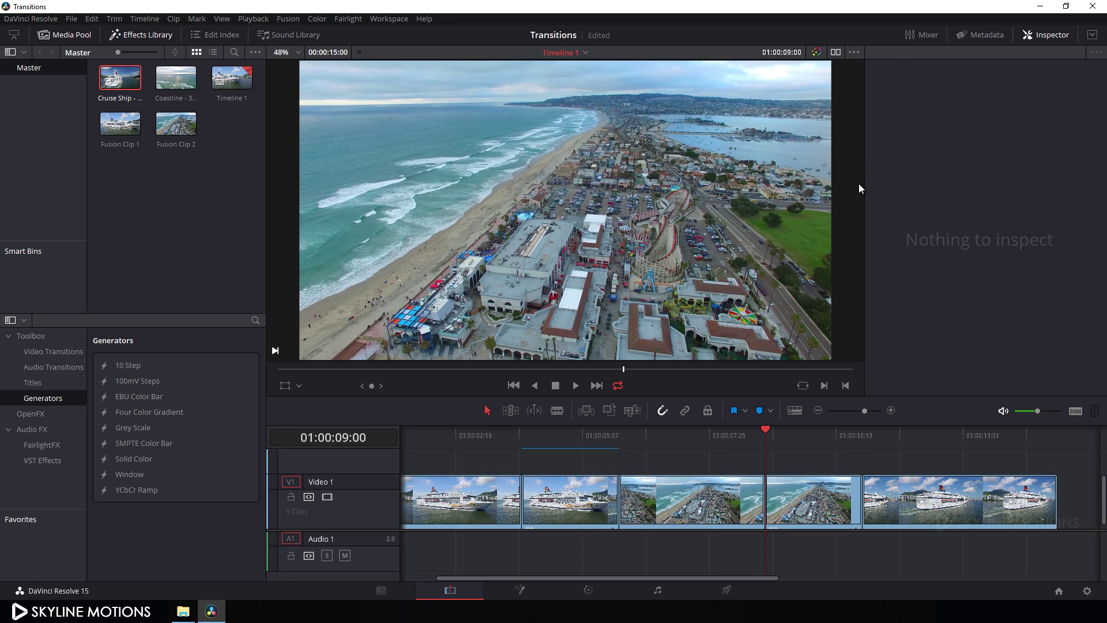
click(519, 590)
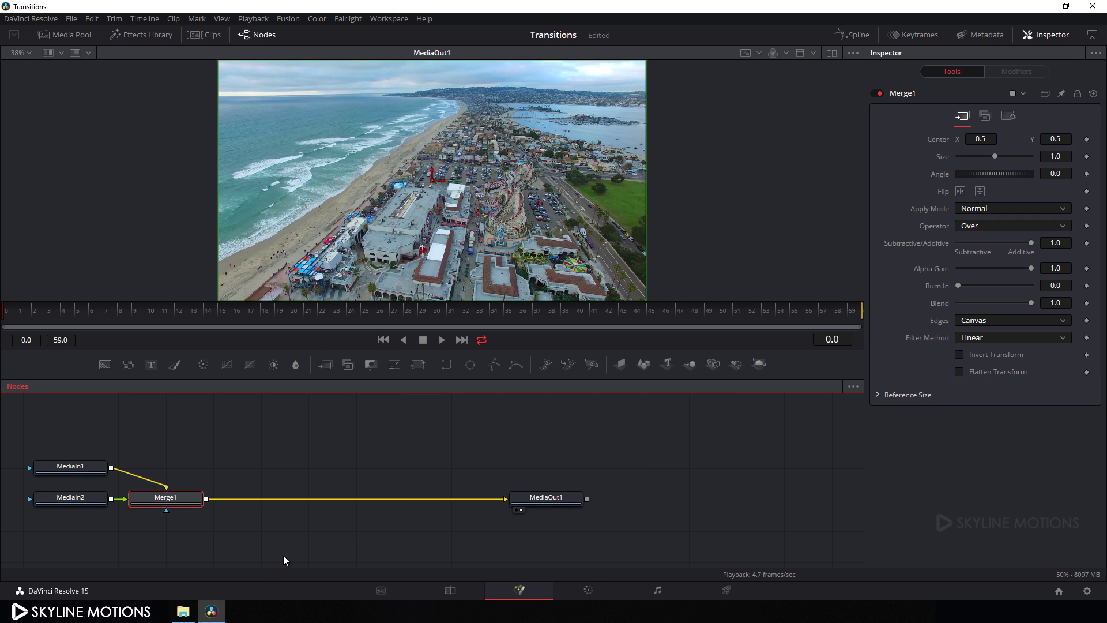
Import Exposure.setting from the Exposure Transitions folder into the node graph and minimize the folder window
click(181, 615)
click(614, 456)
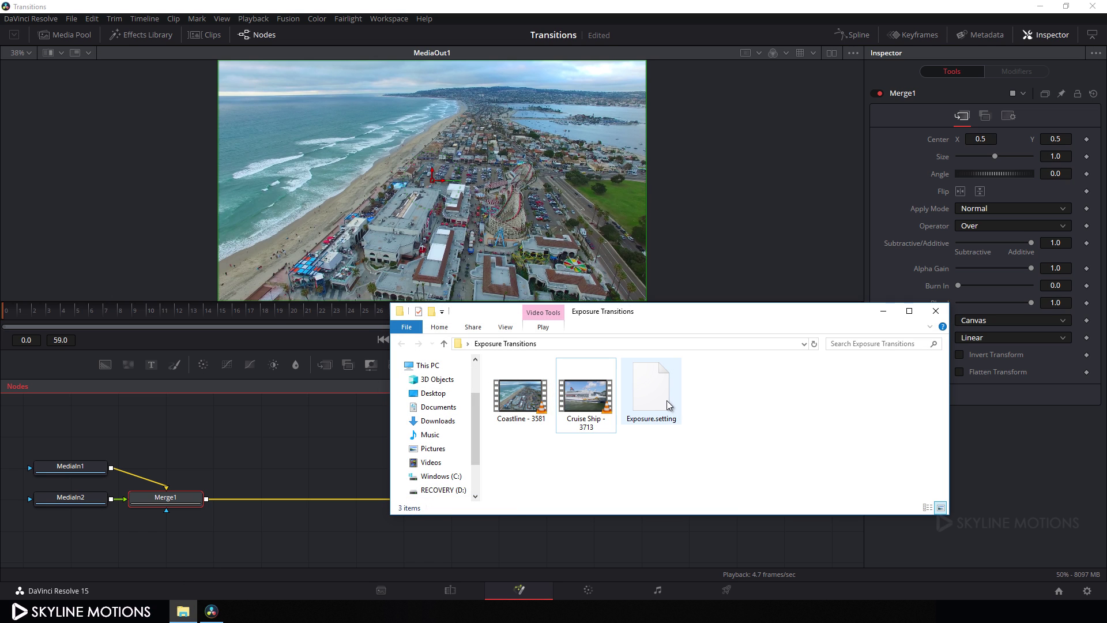
click(661, 405)
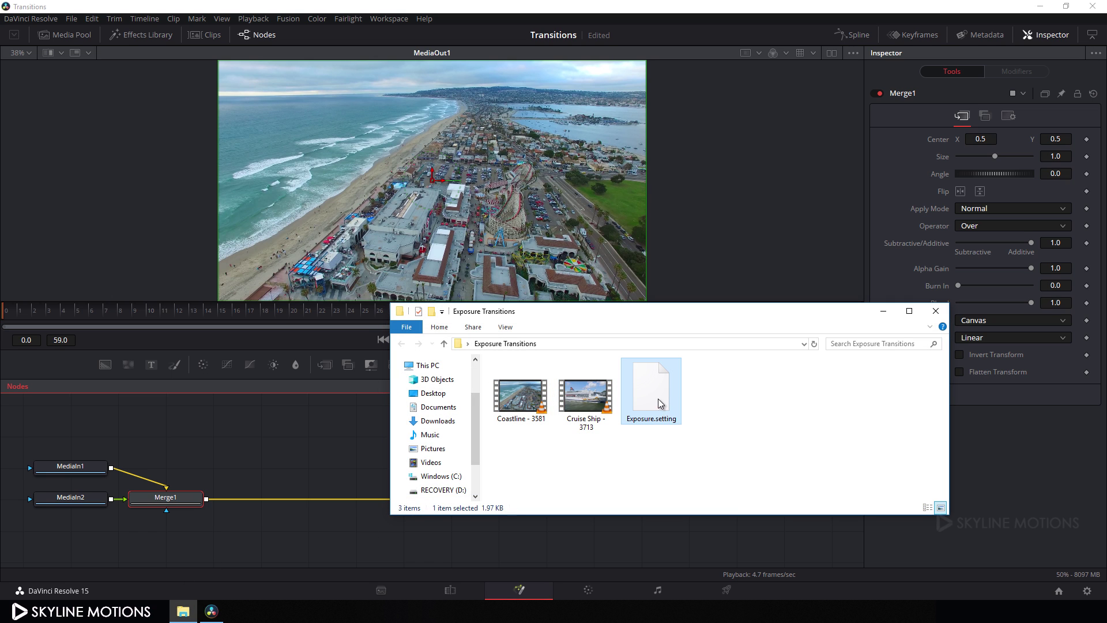
drag(661, 403, 314, 440)
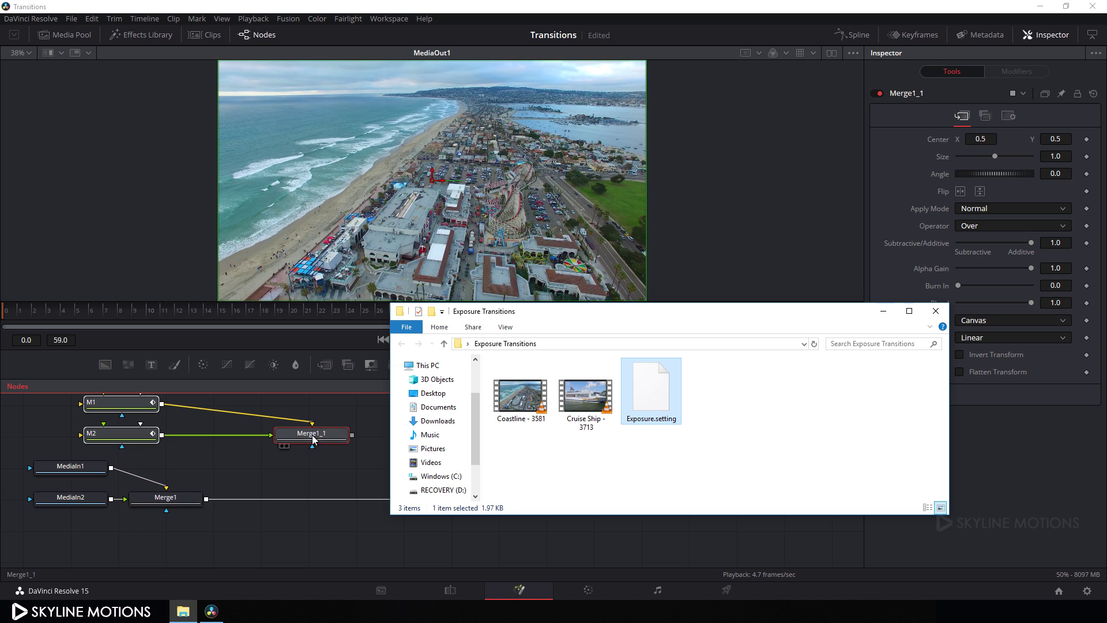
click(882, 311)
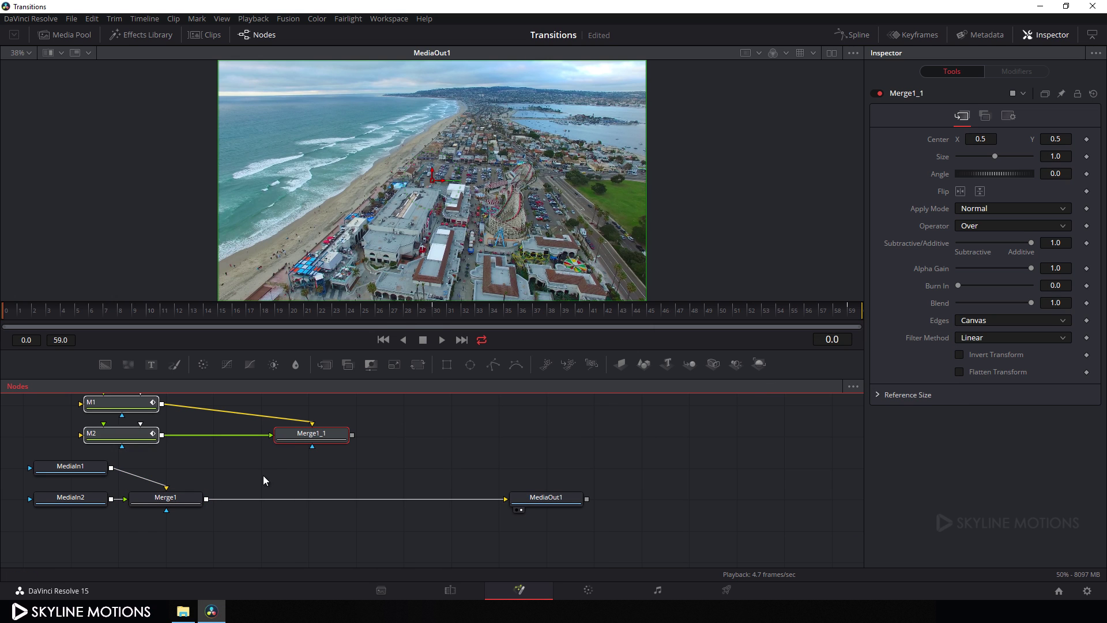
Delete the original Merge1 node and disconnect MediaIn1 from MediaOut1
click(183, 506)
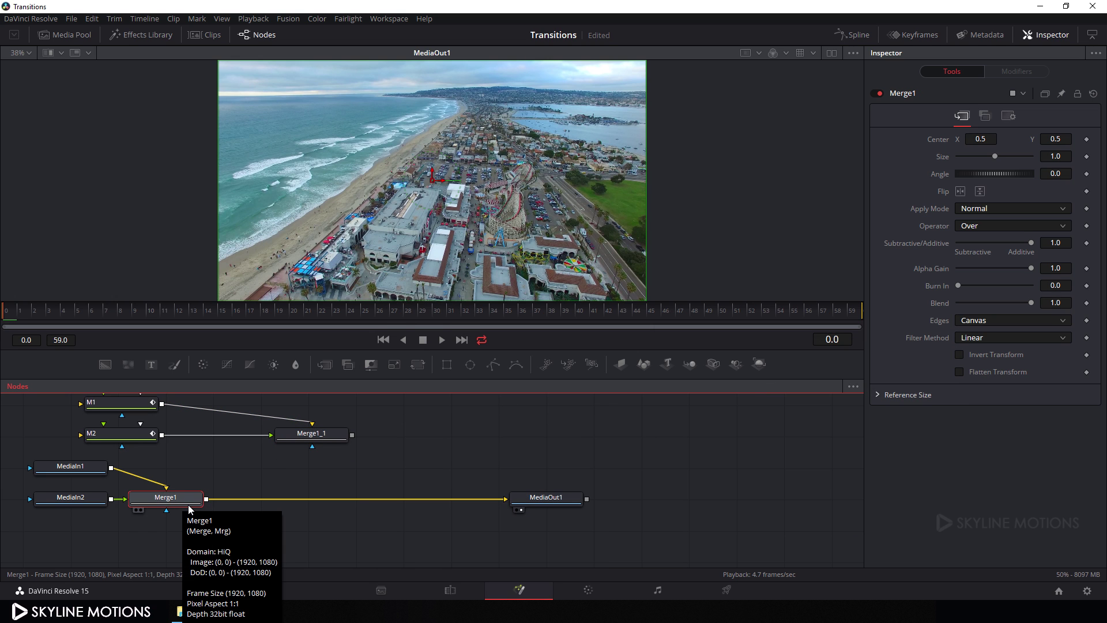
key(Delete)
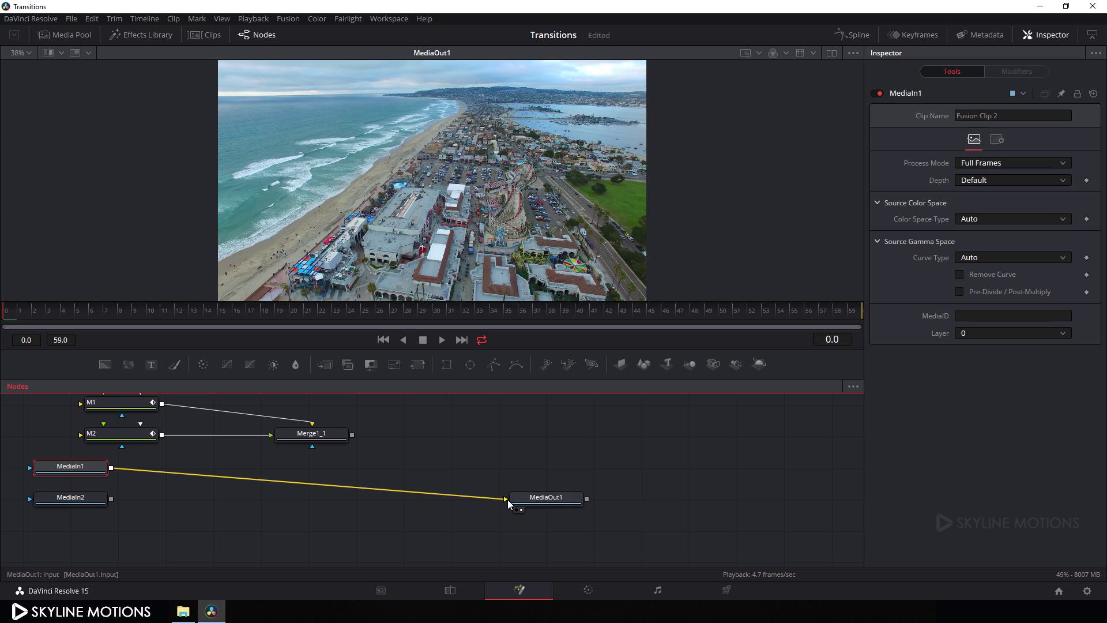
drag(501, 498, 320, 403)
Place the imported nodes between the media inputs and MediaOut1, connecting MediaIn1 to M1, MediaIn2 to M2, and Merge1_1 to MediaOut1
drag(298, 445, 389, 507)
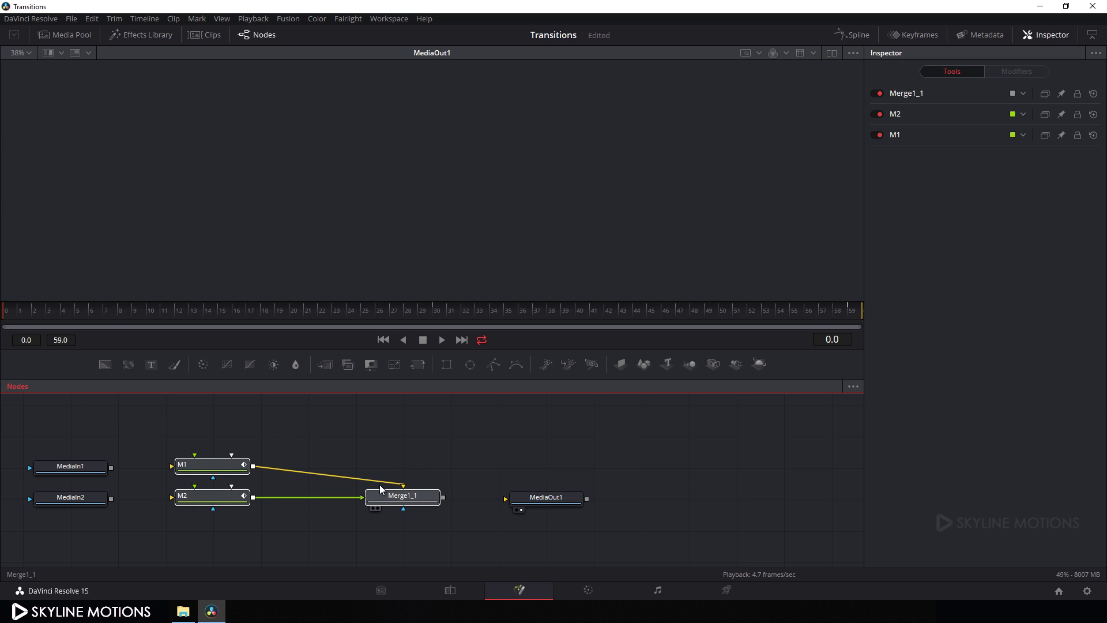
click(389, 446)
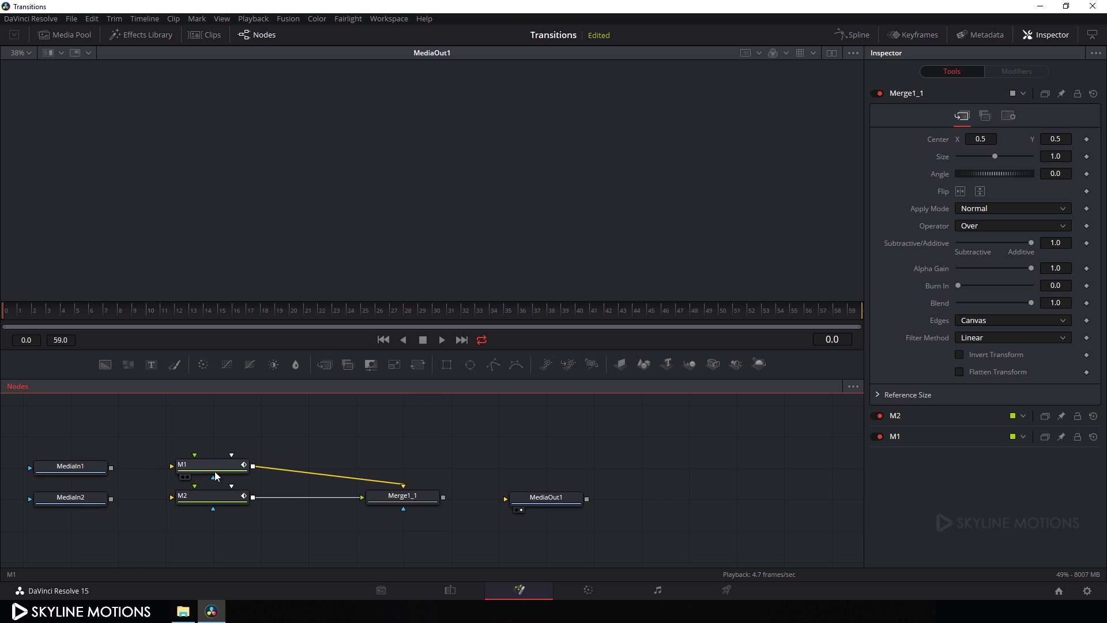
drag(110, 468, 208, 462)
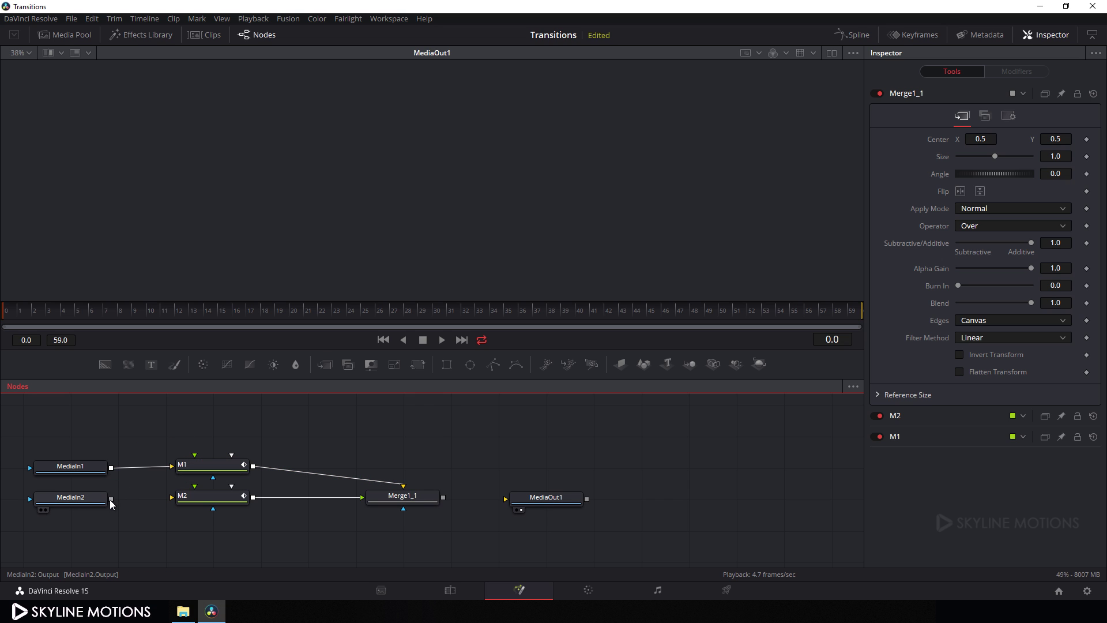
drag(111, 499, 185, 505)
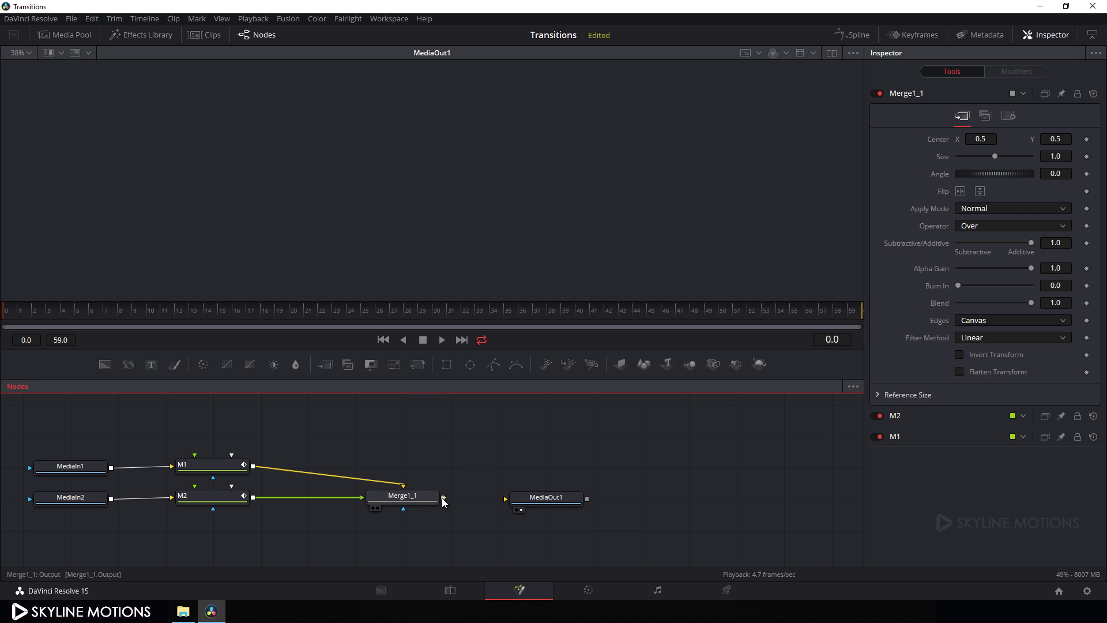
drag(444, 498, 538, 504)
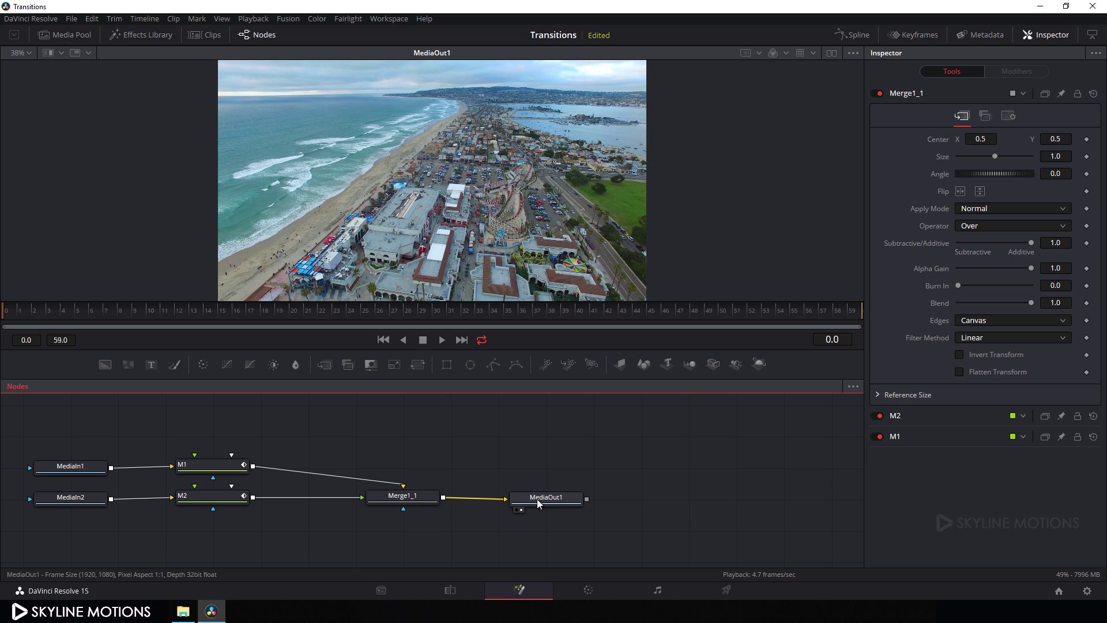
Return to the Edit page and play the timeline from the start to review both exposure transitions
click(450, 590)
drag(779, 430, 857, 450)
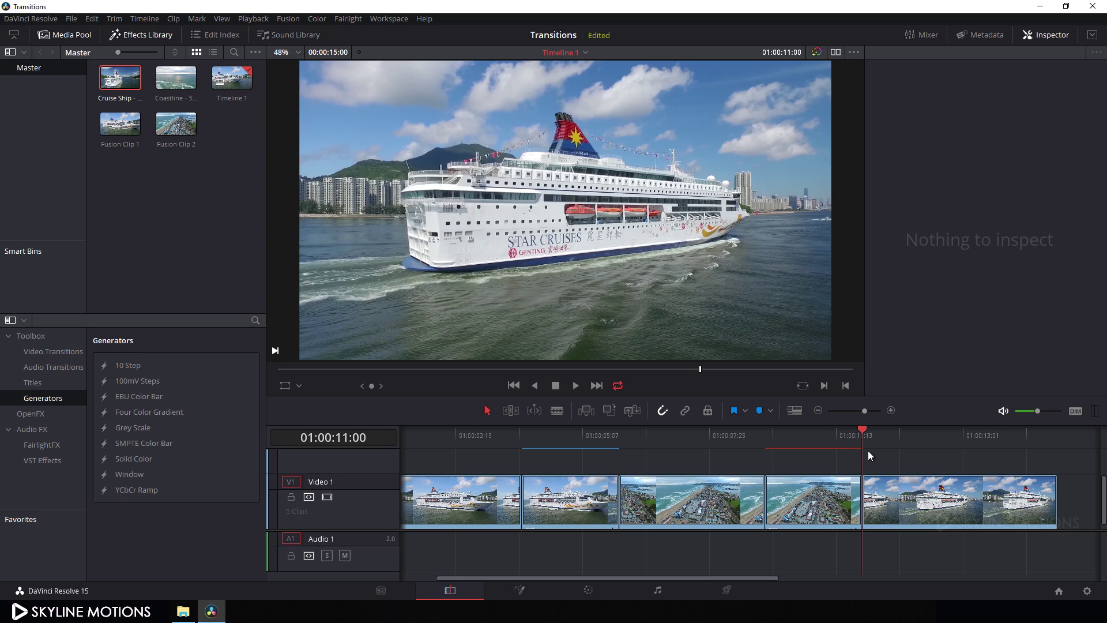
click(517, 385)
click(574, 384)
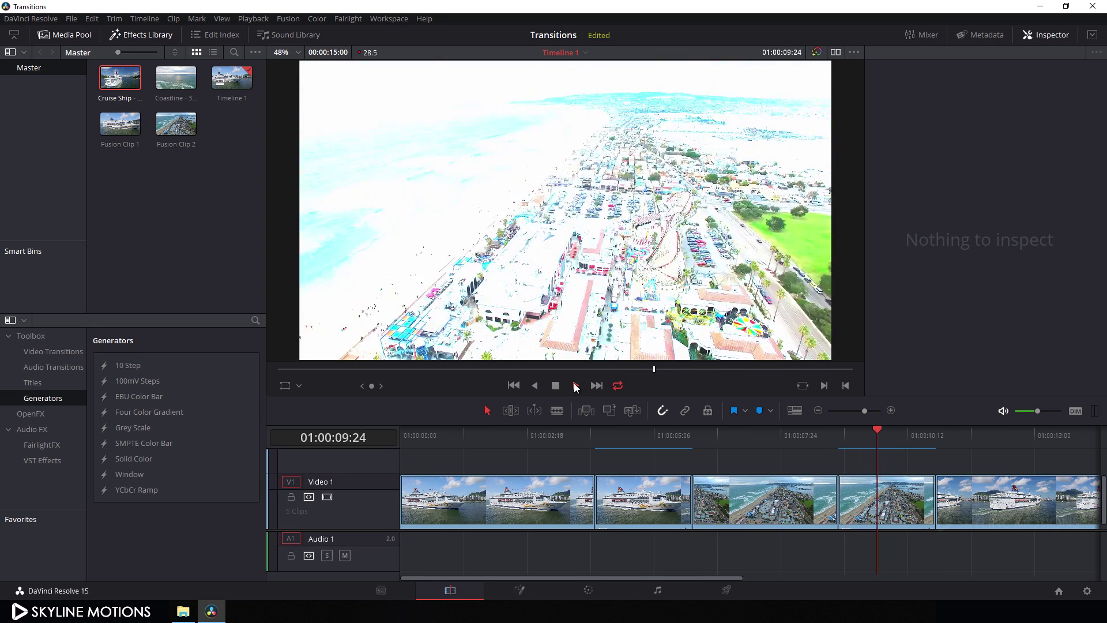